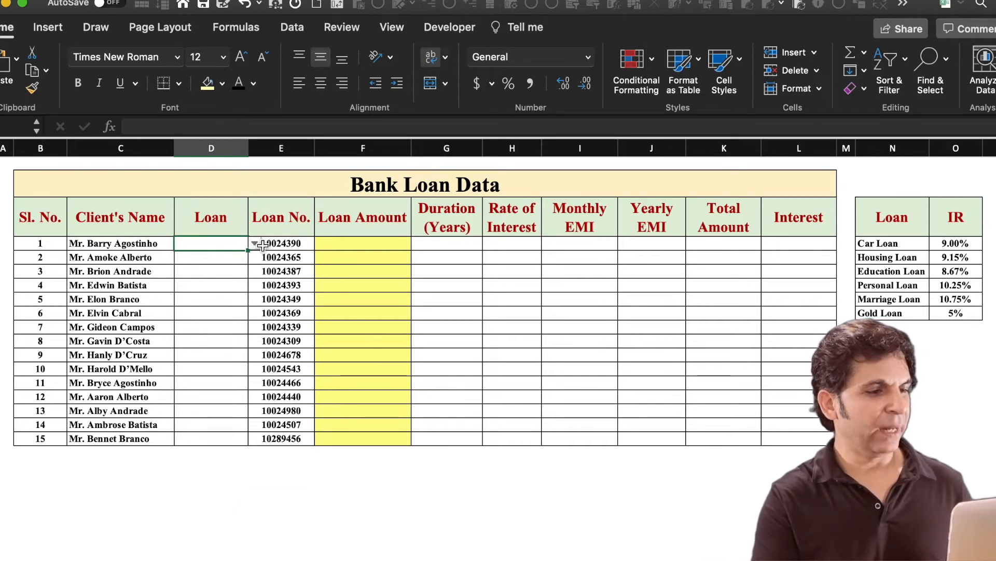
Examine the options offered by the Loan and Duration (Years) dropdowns in the first client's row.
{"action": "left_click", "coordinate": [255, 243]}
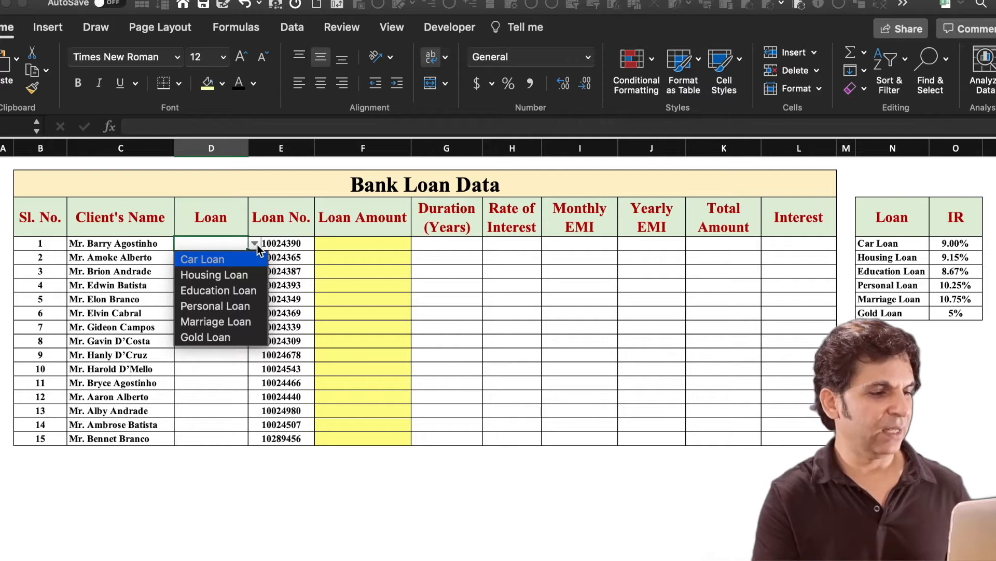
{"action": "left_click", "coordinate": [222, 363]}
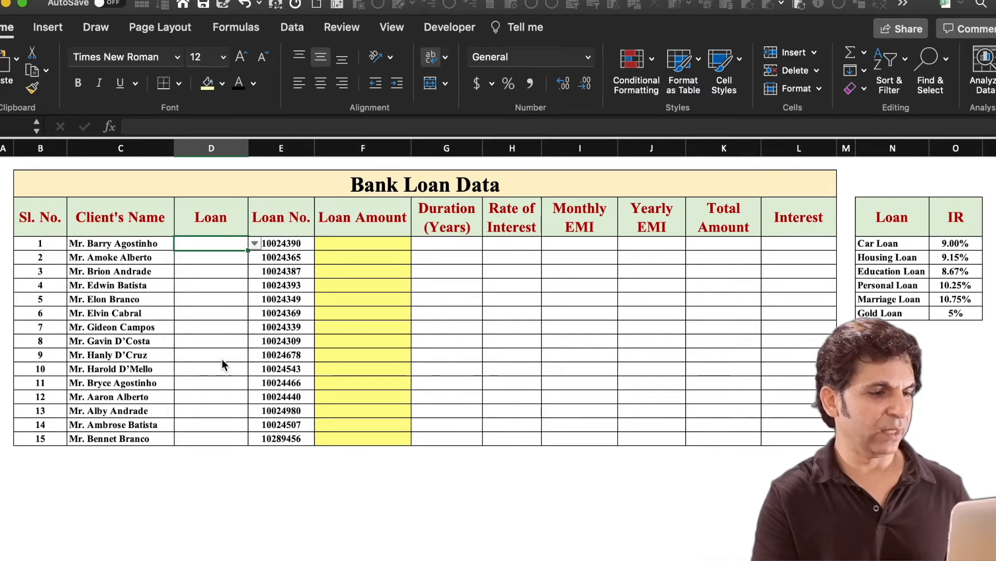
{"action": "left_click", "coordinate": [383, 243]}
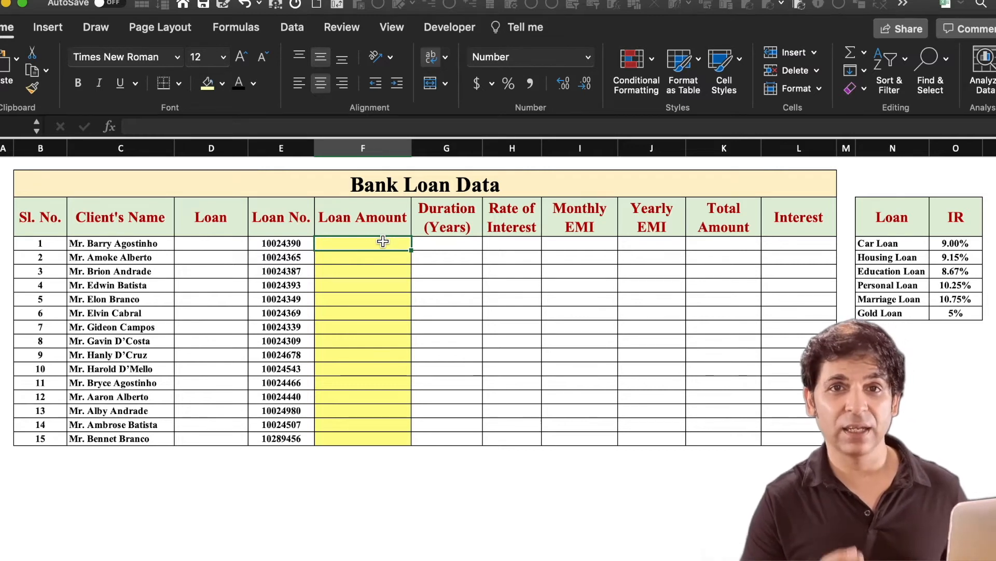
{"action": "left_click", "coordinate": [455, 244]}
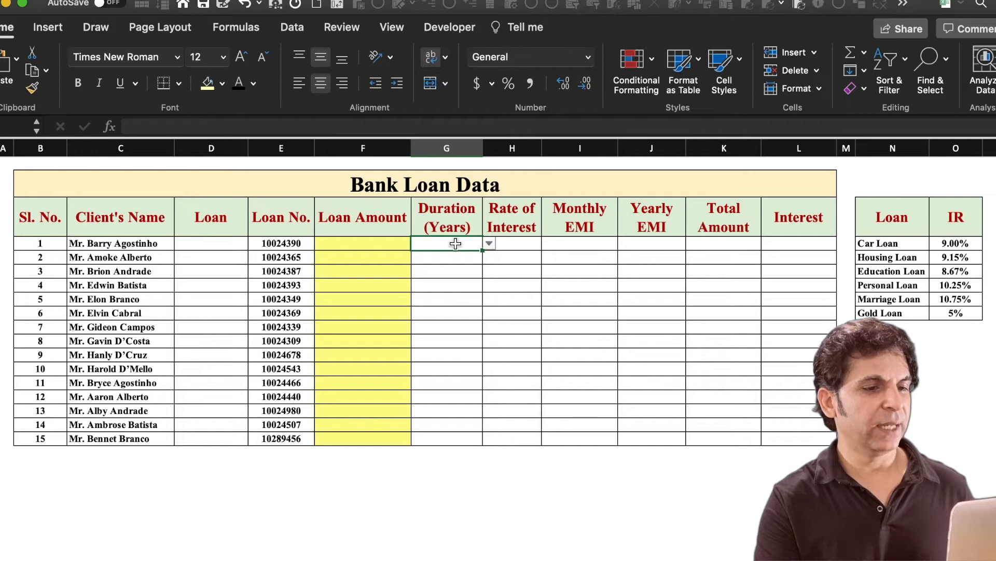
{"action": "left_click", "coordinate": [490, 244]}
{"action": "key", "text": "Down"}
{"action": "key", "text": "Down"}
{"action": "key", "text": "Down"}
{"action": "key", "text": "Down"}
{"action": "key", "text": "Down"}
{"action": "key", "text": "Down"}
{"action": "key", "text": "Down"}
{"action": "key", "text": "Down"}
{"action": "key", "text": "Down"}
{"action": "key", "text": "Down"}
{"action": "key", "text": "Down"}
{"action": "key", "text": "Down"}
{"action": "key", "text": "Down"}
{"action": "key", "text": "Down"}
{"action": "key", "text": "Down"}
{"action": "key", "text": "Down"}
{"action": "key", "text": "Down"}
{"action": "key", "text": "Down"}
{"action": "key", "text": "Down"}
{"action": "key", "text": "Down"}
{"action": "key", "text": "Down"}
{"action": "key", "text": "Down"}
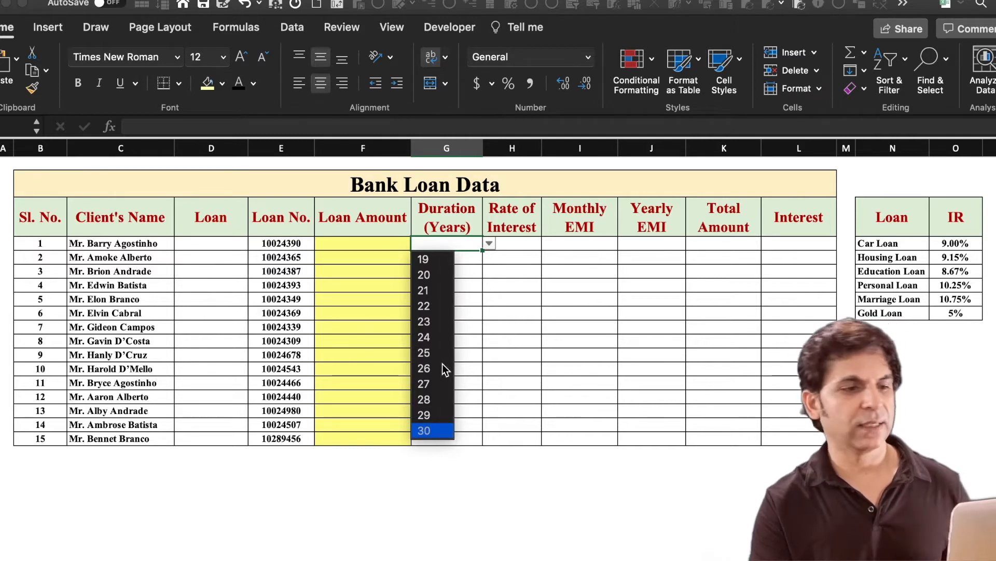
{"action": "key", "text": "Escape"}
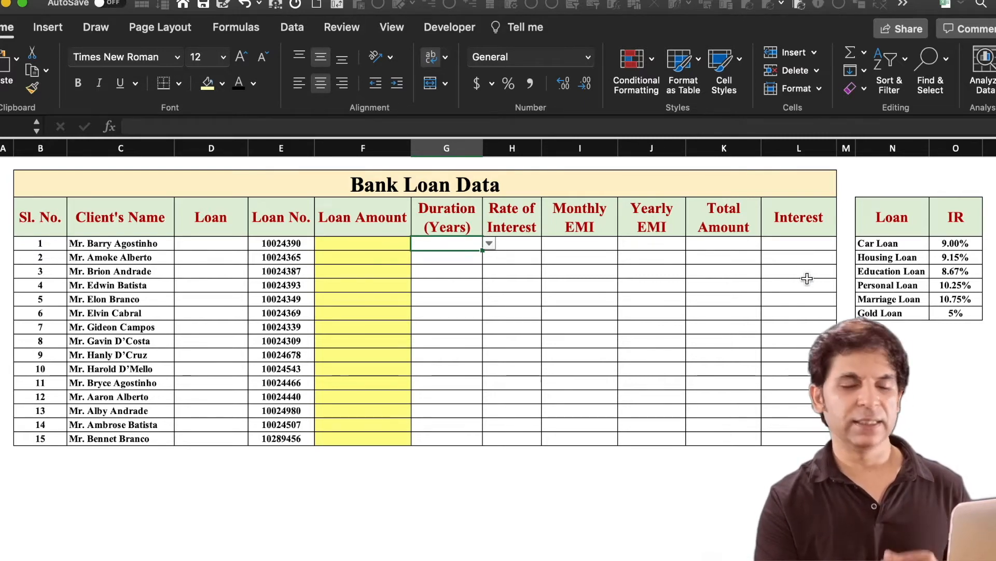
Choose Housing Loan as the first client's loan and enter a loan amount of 2500000.
{"action": "left_click", "coordinate": [235, 246]}
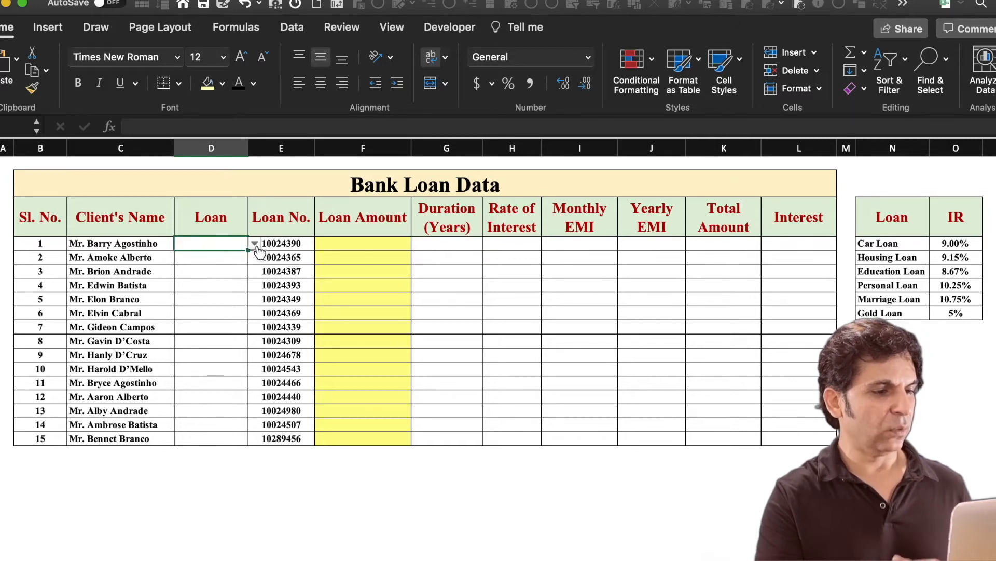
{"action": "left_click", "coordinate": [256, 245]}
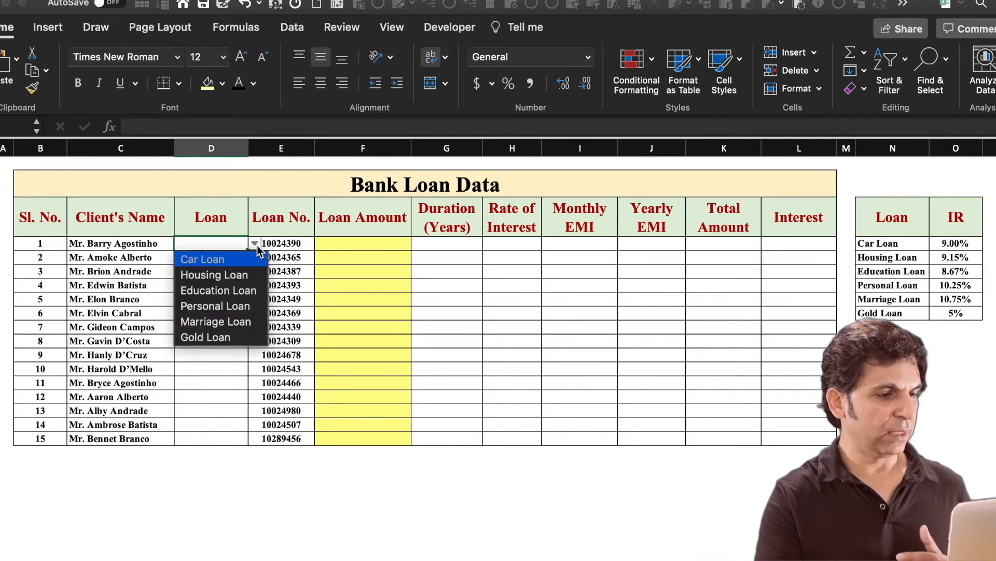
{"action": "left_click", "coordinate": [249, 279]}
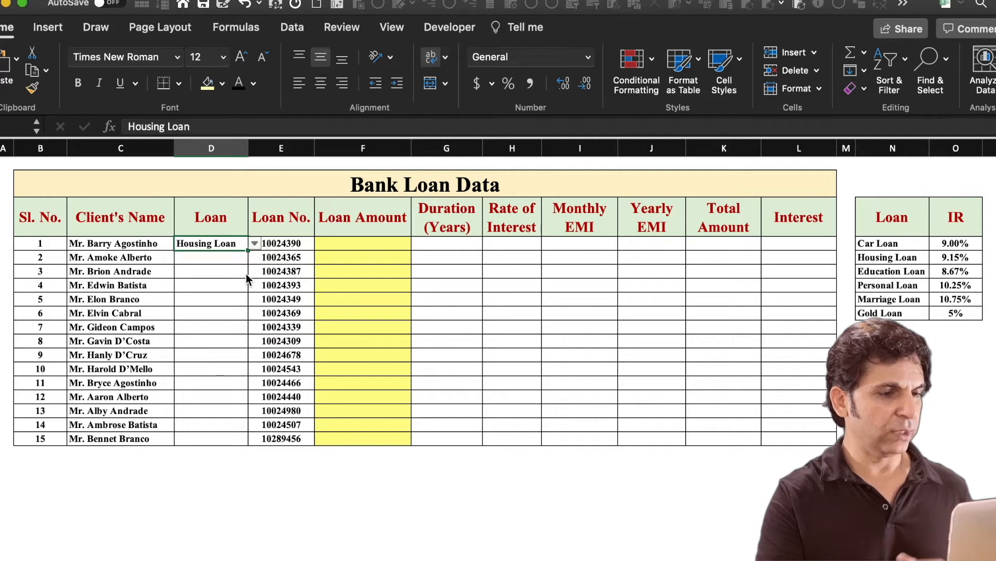
{"action": "left_click", "coordinate": [403, 241]}
{"action": "type", "text": "2,5"}
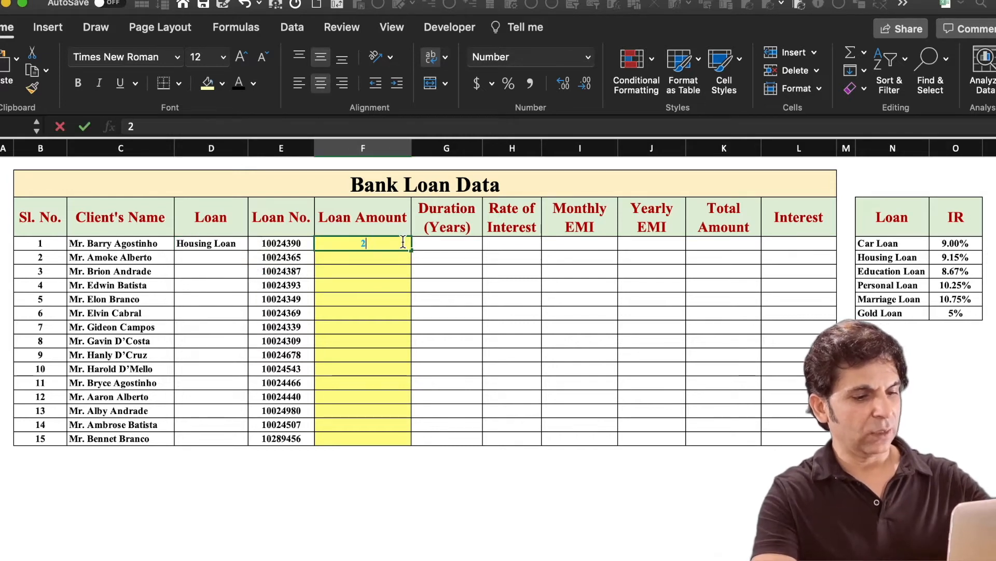
{"action": "type", "text": "00,000"}
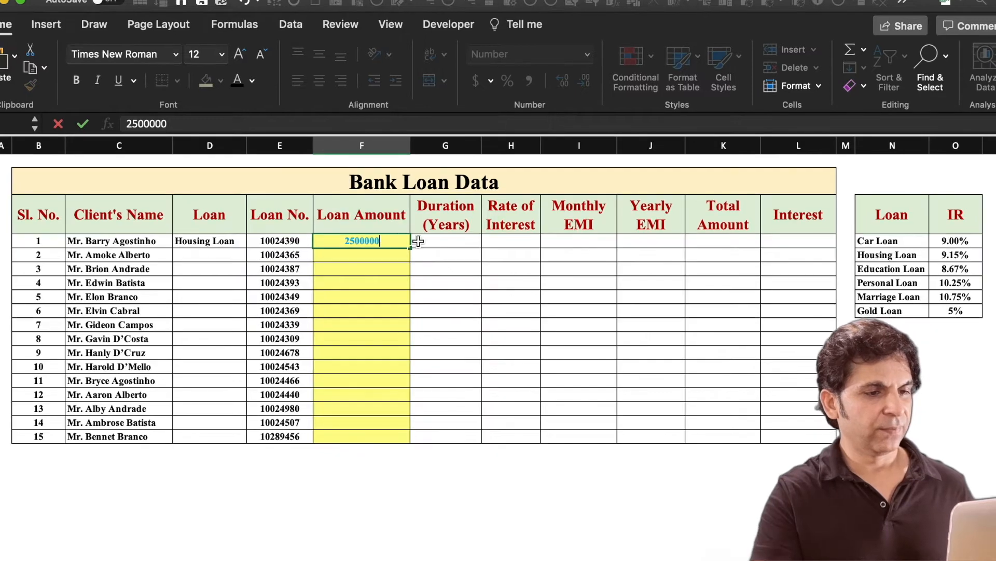
Try loan durations of 12 and 10 years for the first client.
{"action": "left_click", "coordinate": [454, 245]}
{"action": "left_click", "coordinate": [488, 242]}
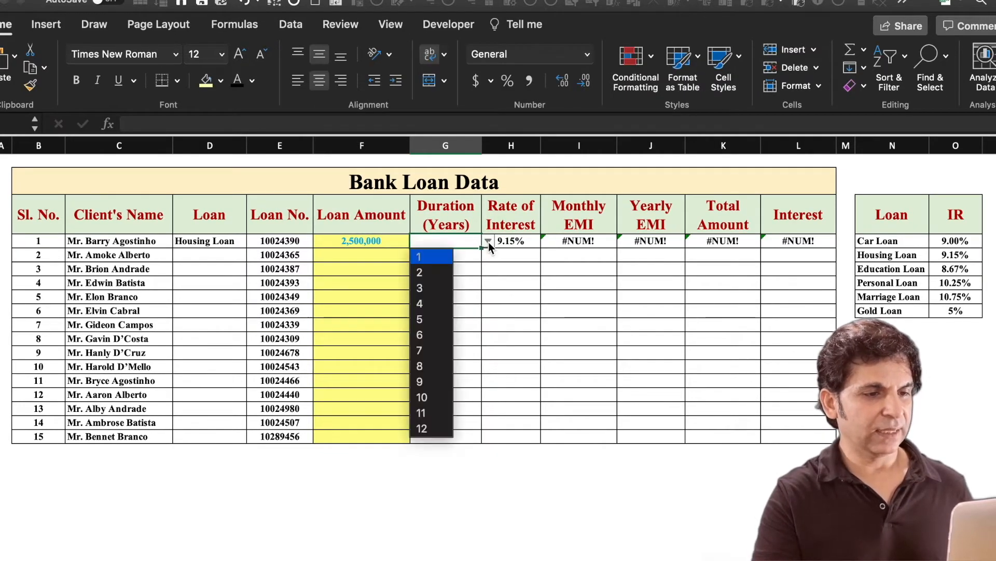
{"action": "left_click", "coordinate": [430, 427]}
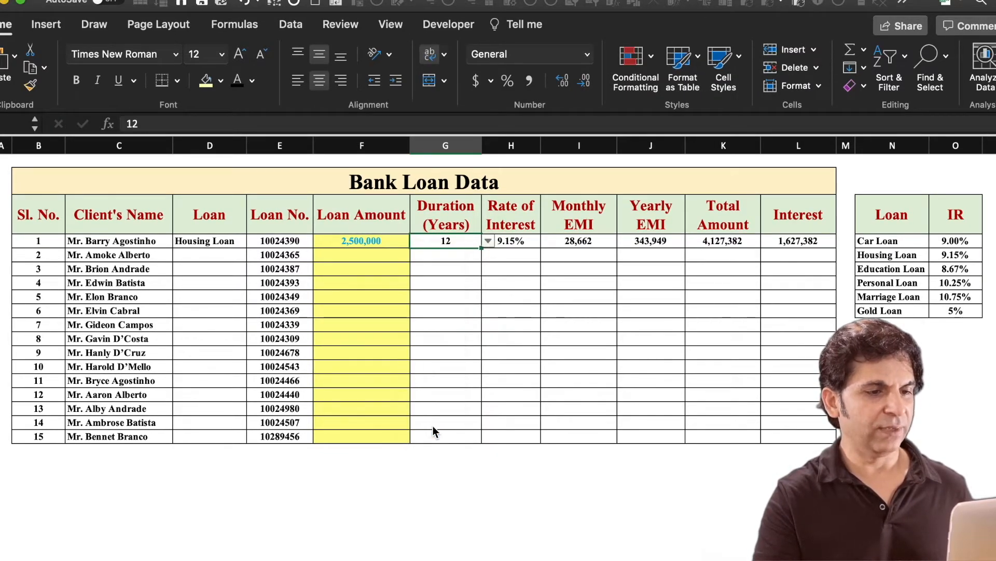
{"action": "left_click", "coordinate": [488, 241]}
{"action": "left_click", "coordinate": [431, 397]}
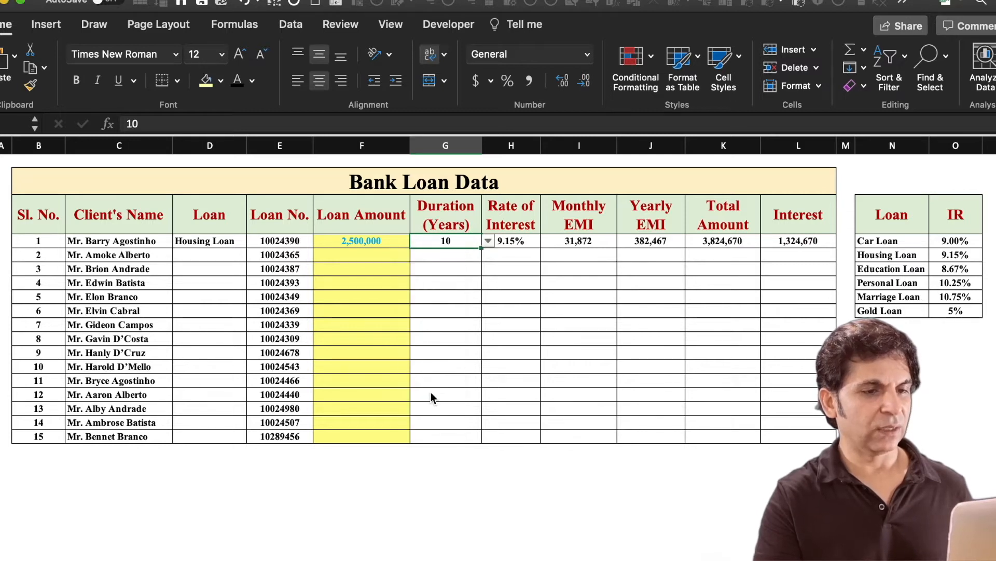
{"action": "left_click", "coordinate": [438, 351]}
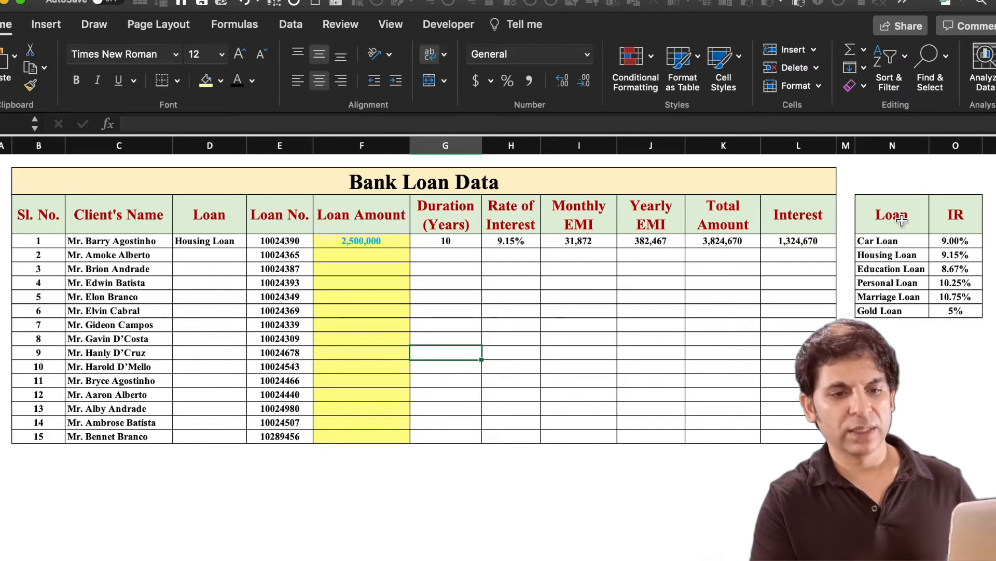
Try replacing the leading 9 with 8 in the Housing Loan rate of the IR table.
{"action": "left_click", "coordinate": [966, 243]}
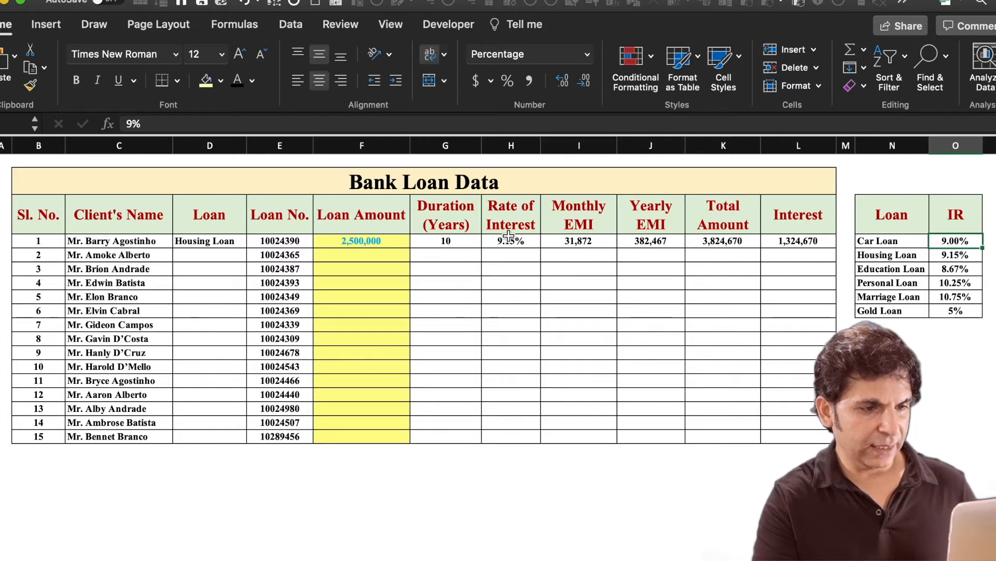
{"action": "left_click", "coordinate": [968, 255]}
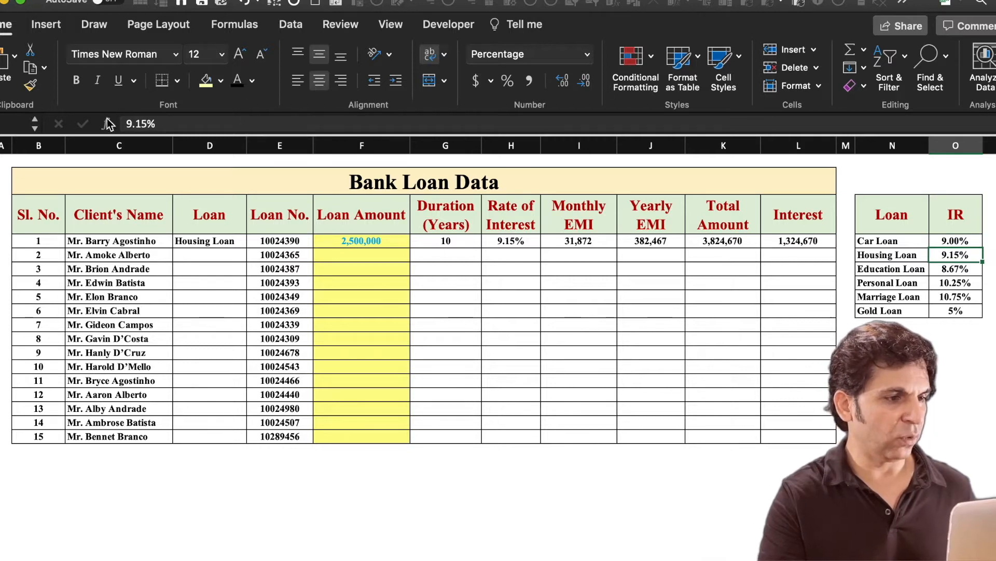
{"action": "left_click", "coordinate": [130, 123]}
{"action": "key", "text": "BackSpace"}
{"action": "type", "text": "8"}
{"action": "key", "text": "Return"}
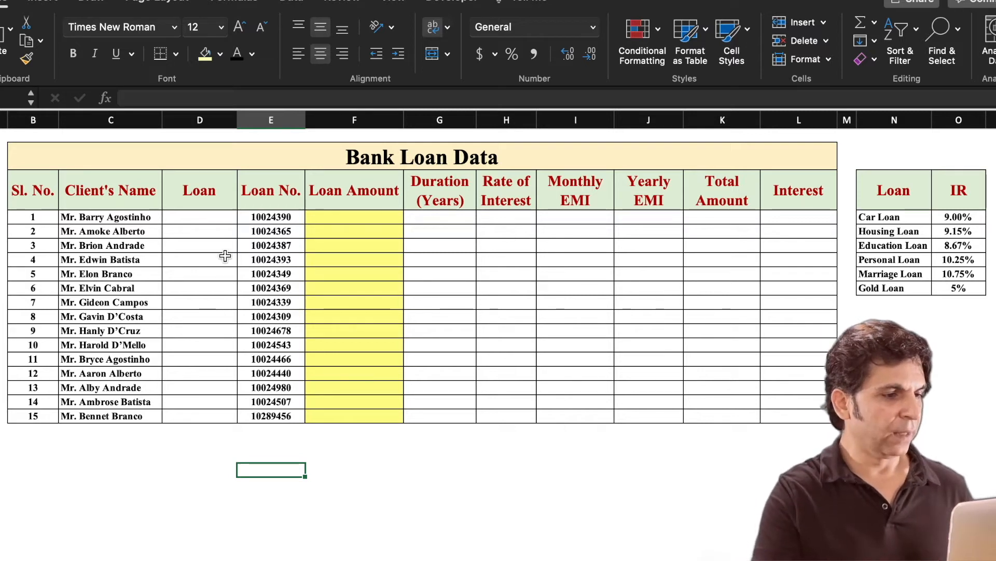
Start a data validation rule for cell D4 in the Loan column that allows a List.
{"action": "left_click", "coordinate": [218, 218]}
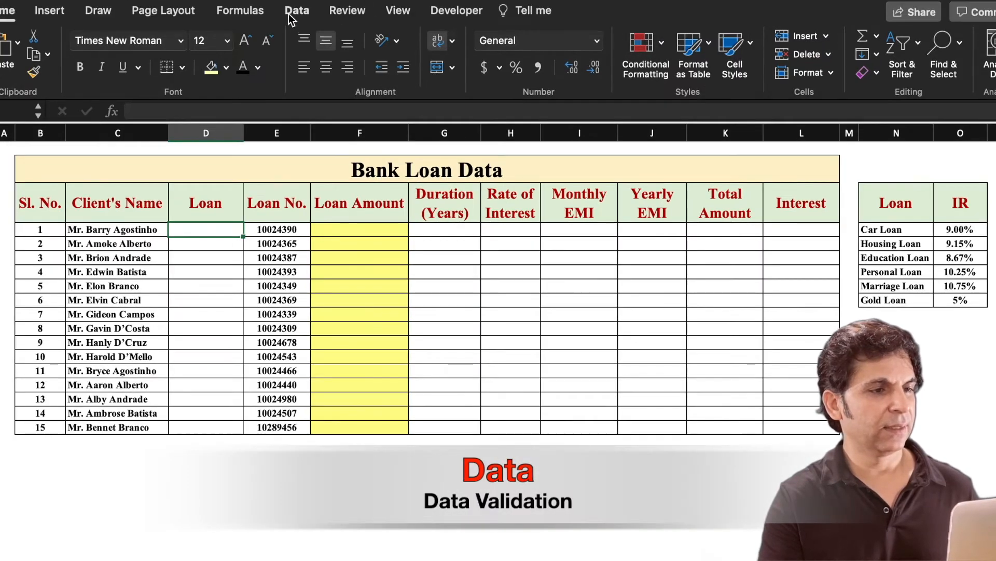
{"action": "left_click", "coordinate": [283, 2]}
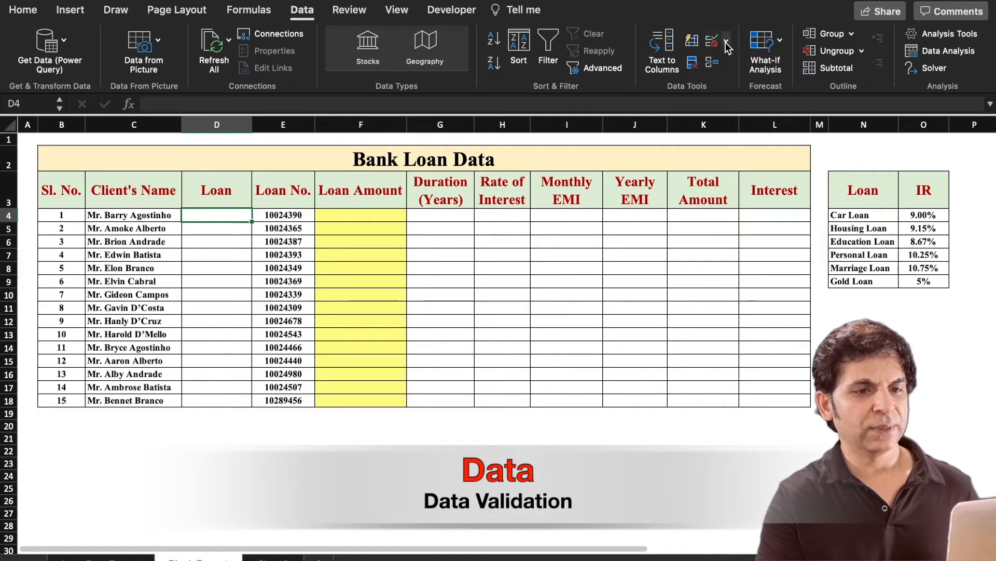
{"action": "left_click", "coordinate": [750, 45]}
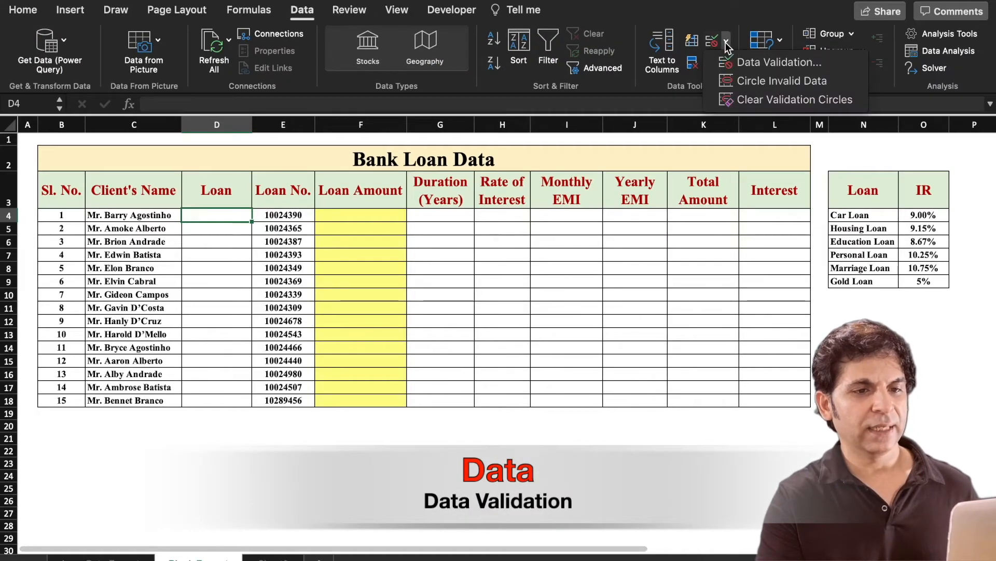
{"action": "left_click", "coordinate": [761, 62]}
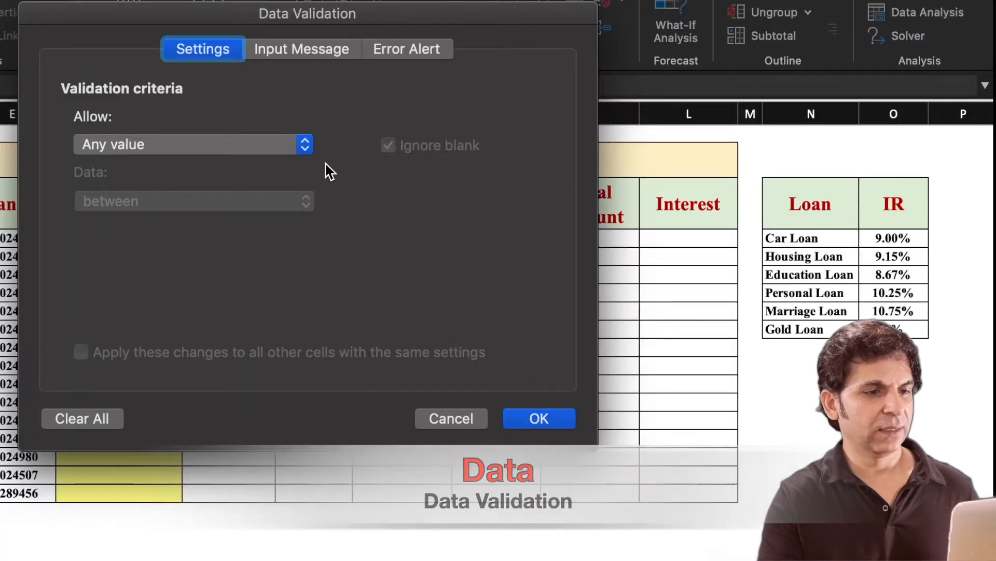
{"action": "left_click", "coordinate": [299, 150]}
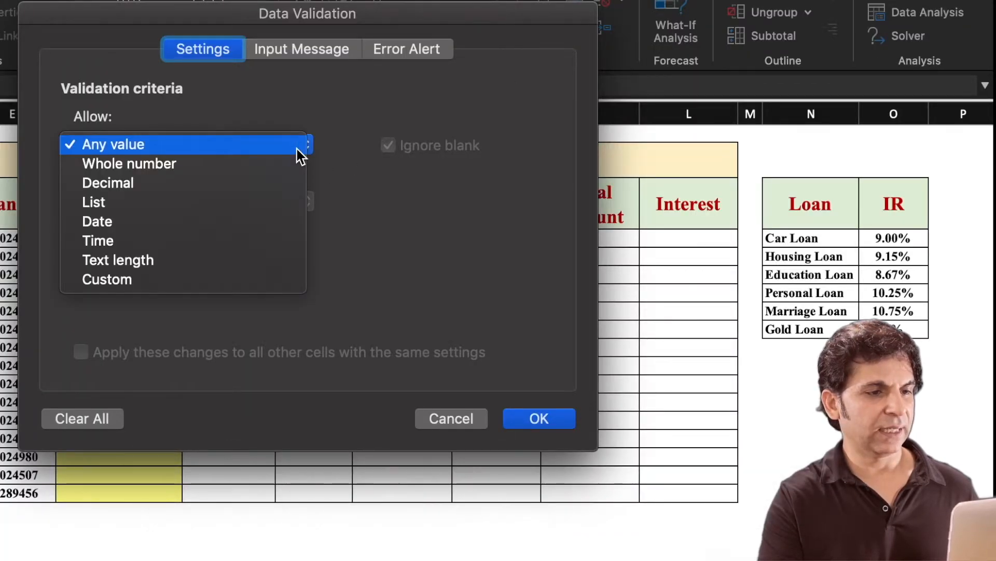
{"action": "left_click", "coordinate": [238, 205]}
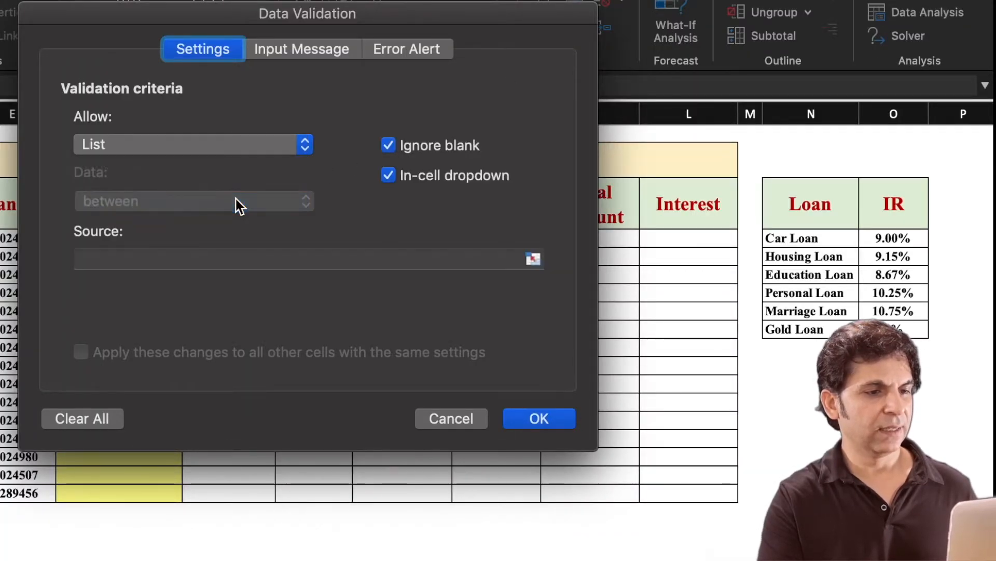
Apply the list source "Car Loan,Housing Loan,Education Loan,Personal Loan, Marriage Loan, Gold Loan" to the validation rule.
{"action": "left_click", "coordinate": [270, 258]}
{"action": "left_click_drag", "start_coordinate": [277, 19], "coordinate": [355, 70]}
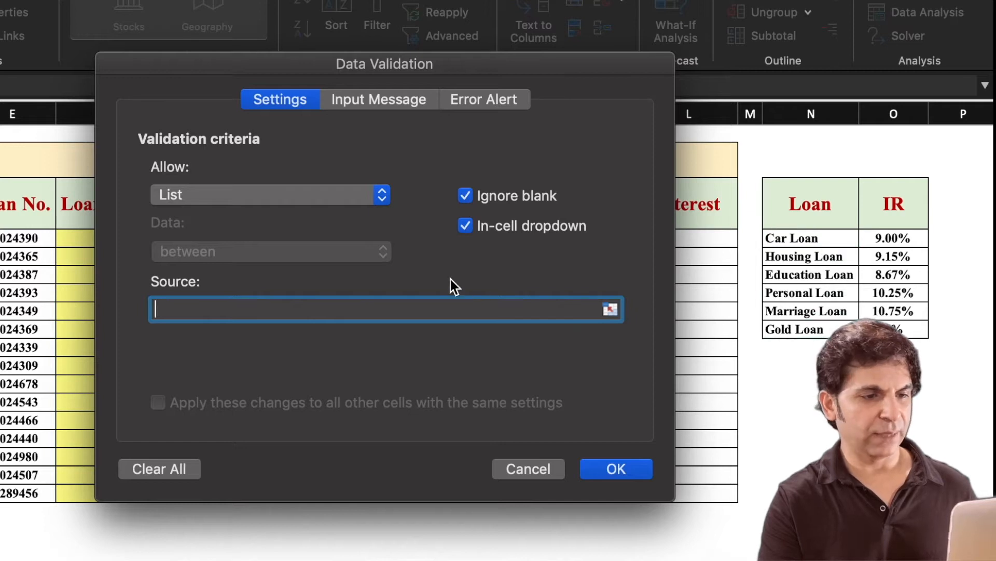
{"action": "type", "text": "Car"}
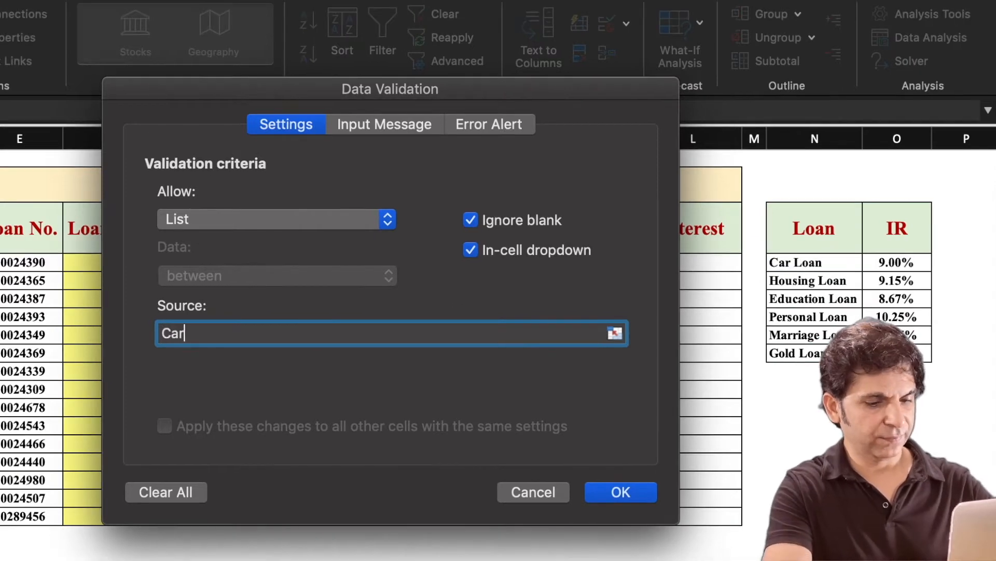
{"action": "type", "text": " Loan,Housing Loan"}
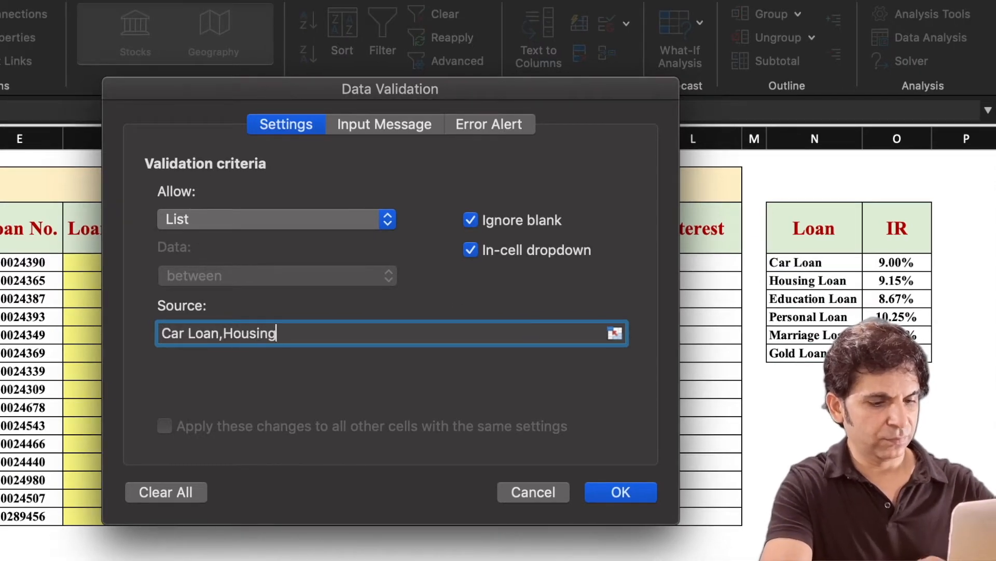
{"action": "type", "text": ",Education Loan,Personal Loan, Marriage Loan, Gold Loan"}
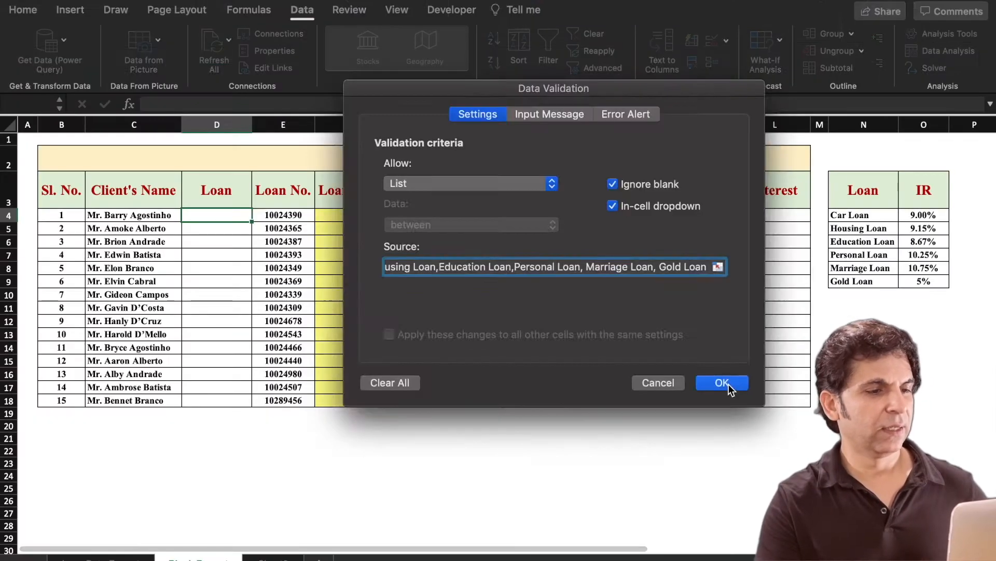
{"action": "left_click", "coordinate": [729, 387]}
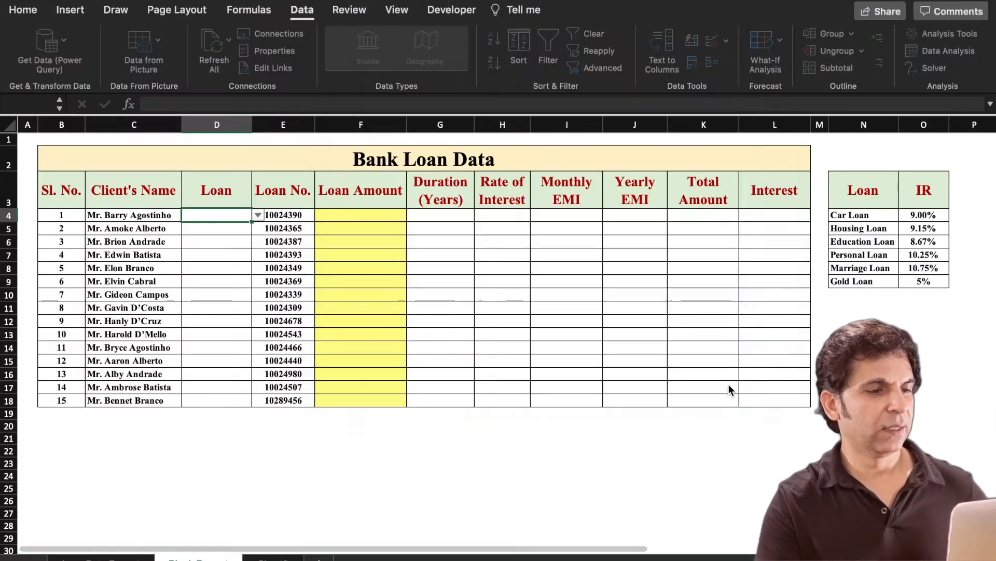
Copy the Loan dropdown from D4 down to D18 and check its options in the last row.
{"action": "left_click", "coordinate": [258, 215]}
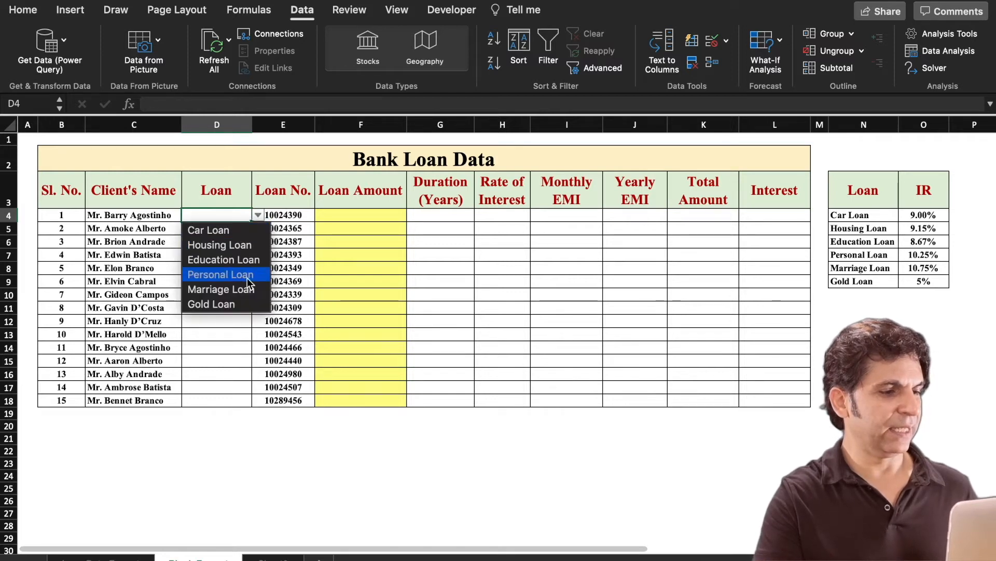
{"action": "left_click", "coordinate": [218, 219]}
{"action": "left_click_drag", "start_coordinate": [252, 222], "coordinate": [238, 405]}
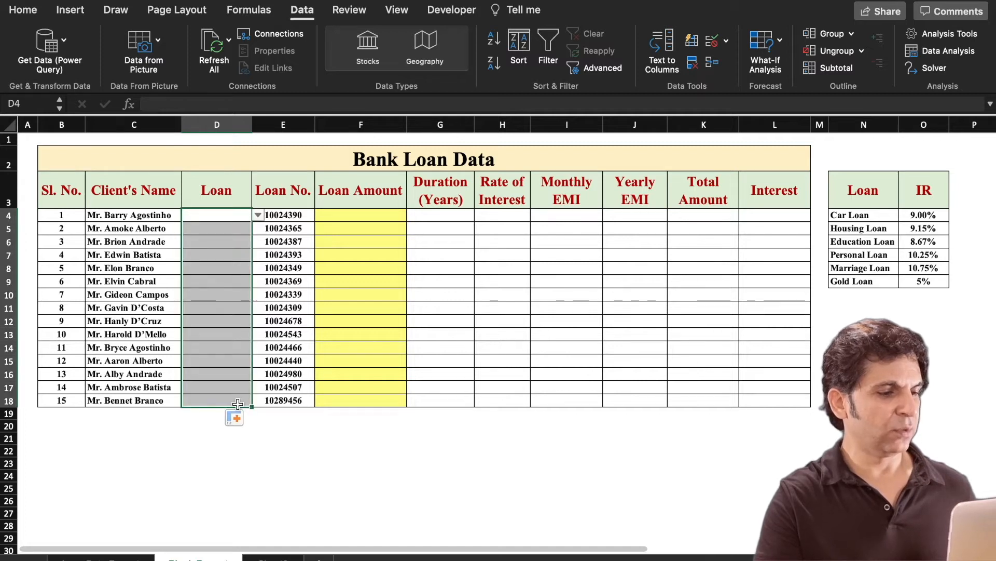
{"action": "left_click", "coordinate": [238, 404]}
{"action": "left_click", "coordinate": [258, 402]}
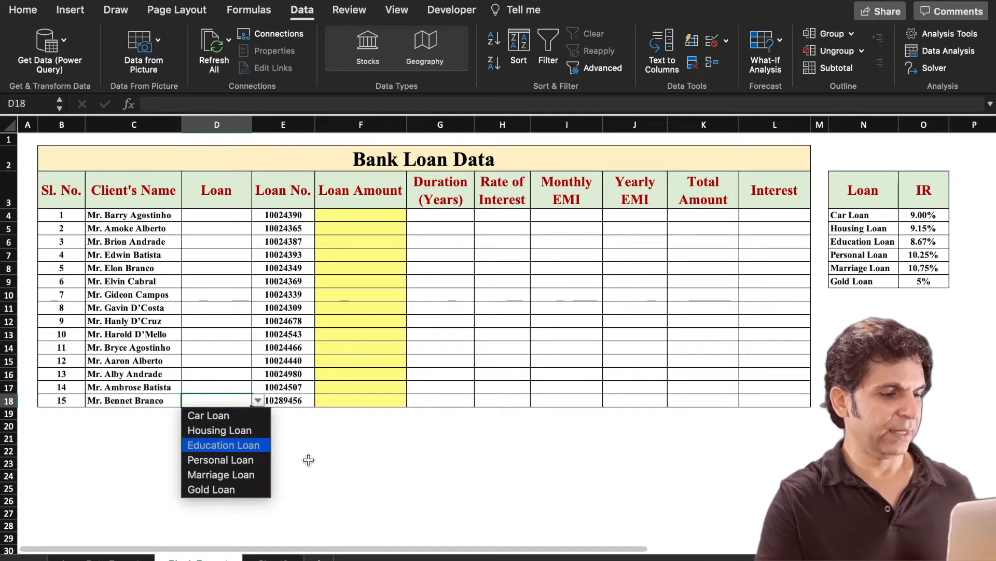
{"action": "left_click", "coordinate": [315, 460]}
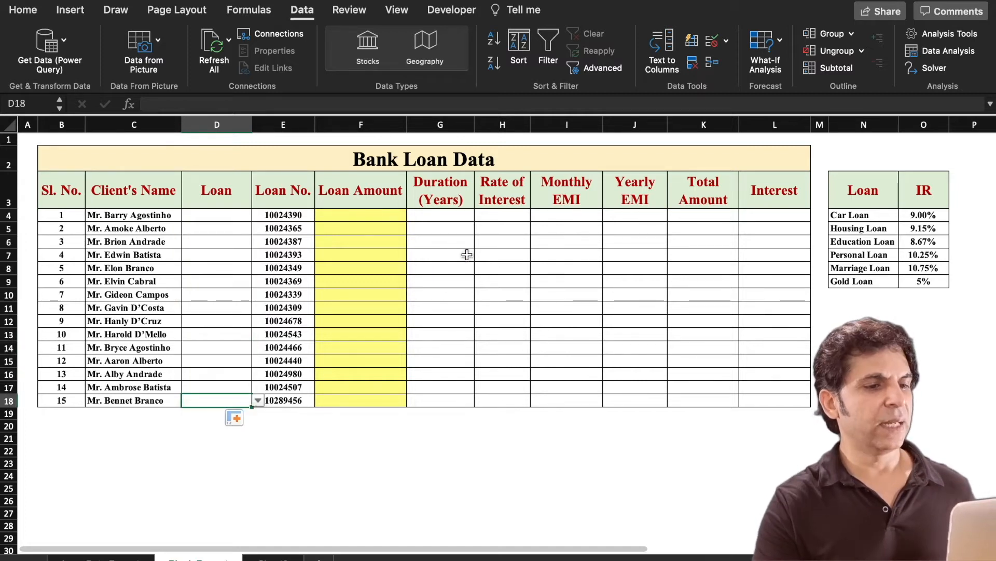
Apply a data validation list with the source 1 through 30, comma-separated, to cell G4 in the Duration column.
{"action": "left_click", "coordinate": [445, 218]}
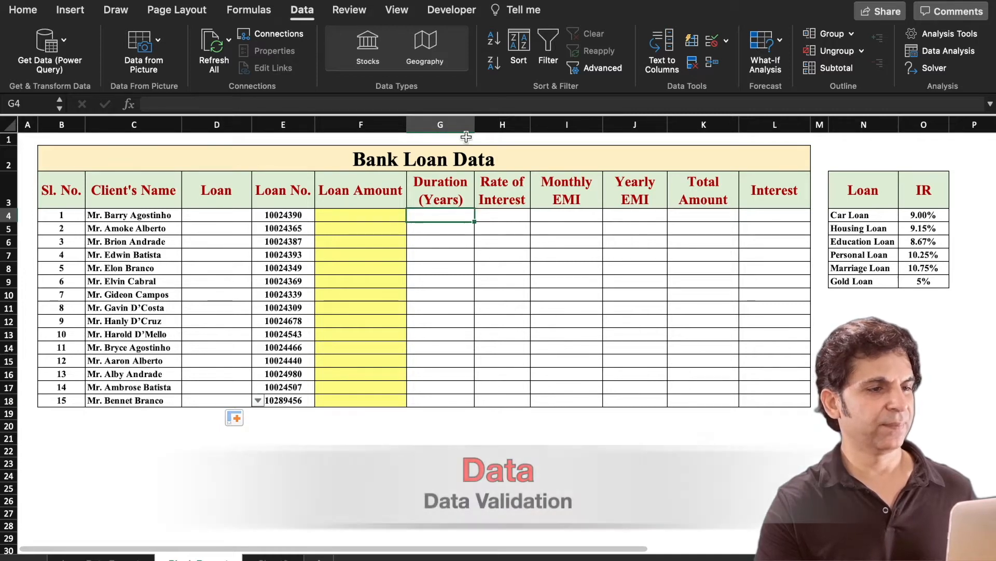
{"action": "left_click", "coordinate": [726, 41]}
{"action": "left_click", "coordinate": [742, 60]}
{"action": "left_click", "coordinate": [495, 148]}
{"action": "left_click", "coordinate": [415, 189]}
{"action": "left_click", "coordinate": [441, 230]}
{"action": "type", "text": "1,2,"}
{"action": "type", "text": "3,4,5,6,7,8,"}
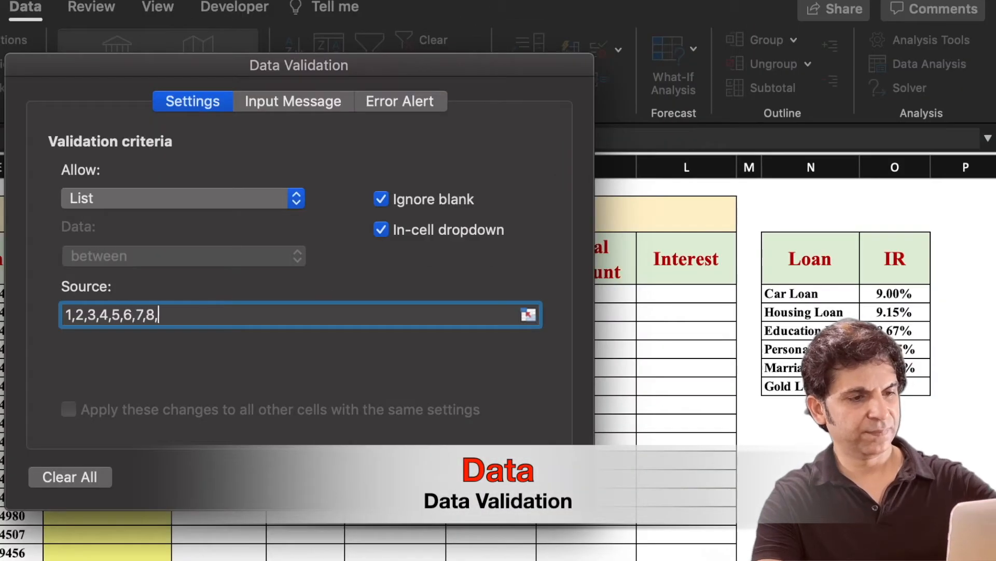
{"action": "type", "text": "9,10,11,12,13,14,15,16,17,18,19,20,21,22,23,24,25,26,27,28,"}
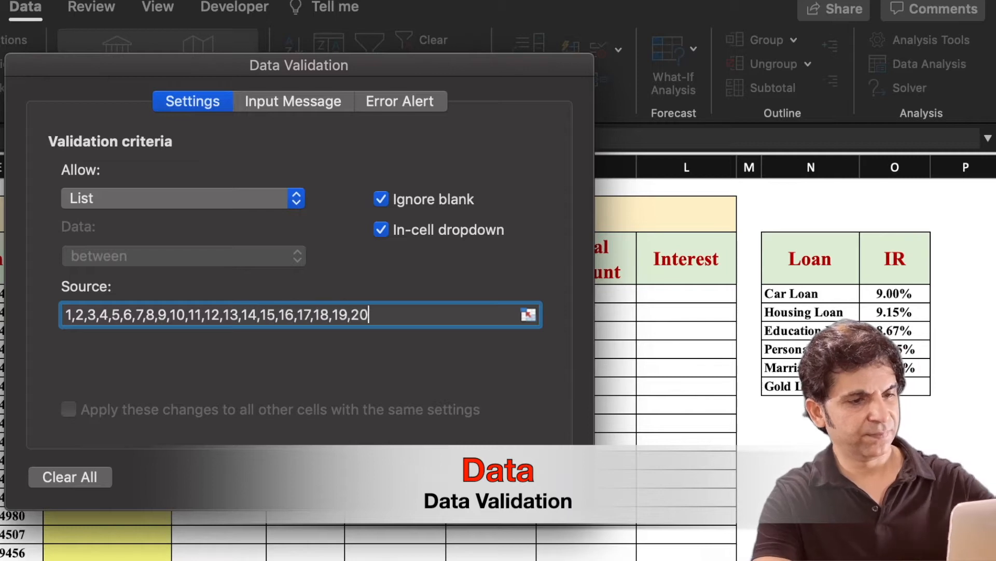
{"action": "type", "text": "29,30"}
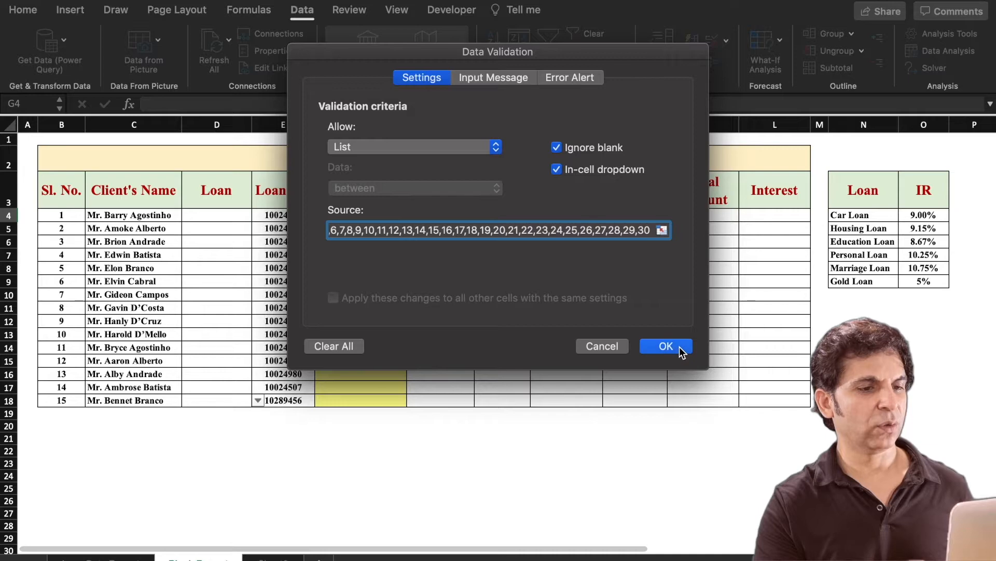
{"action": "left_click", "coordinate": [666, 346]}
Examine the options in the Duration dropdown of G4 from the first to the last.
{"action": "left_click", "coordinate": [481, 215]}
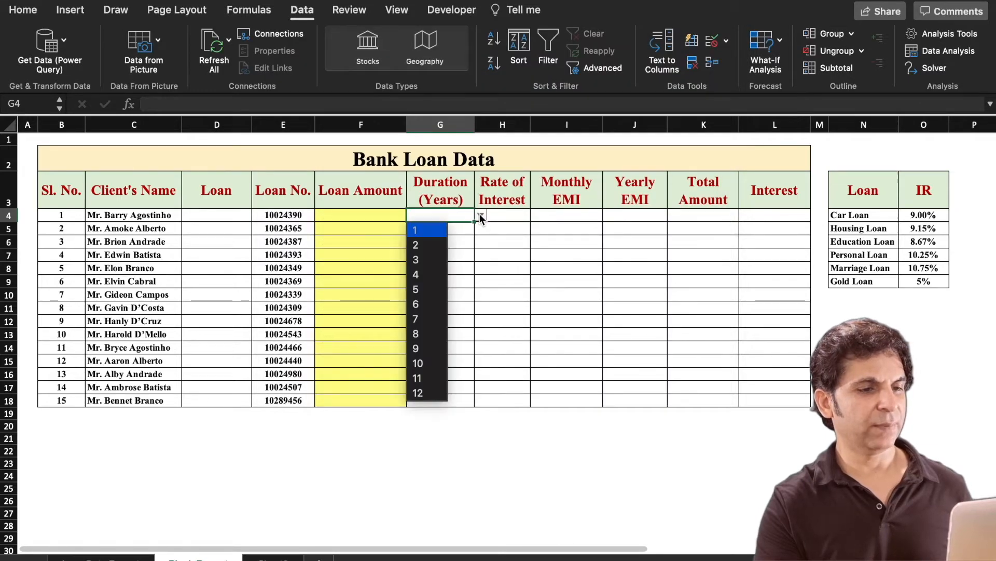
{"action": "key", "text": "Down"}
{"action": "key", "text": "Down"}
{"action": "key", "text": "Down"}
{"action": "key", "text": "Down"}
{"action": "key", "text": "Down"}
{"action": "key", "text": "Down"}
{"action": "key", "text": "Down"}
{"action": "key", "text": "Down"}
{"action": "key", "text": "Down"}
{"action": "key", "text": "Down"}
{"action": "key", "text": "Down"}
{"action": "key", "text": "Down"}
{"action": "key", "text": "Down"}
{"action": "key", "text": "Down"}
{"action": "key", "text": "Down"}
{"action": "key", "text": "Down"}
{"action": "key", "text": "Down"}
{"action": "key", "text": "Down"}
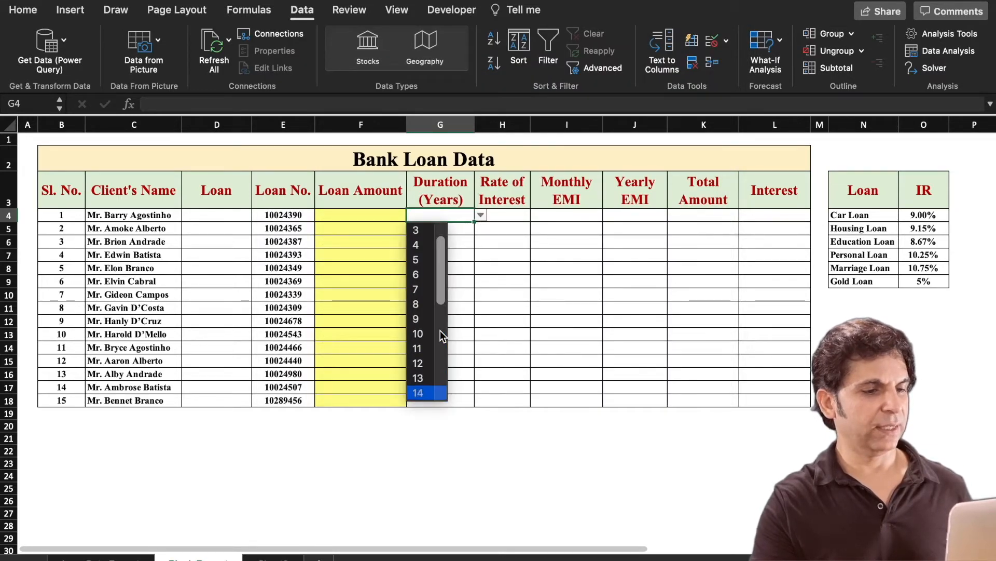
{"action": "key", "text": "Down"}
{"action": "key", "text": "Down"}
{"action": "key", "text": "Down"}
{"action": "key", "text": "Down"}
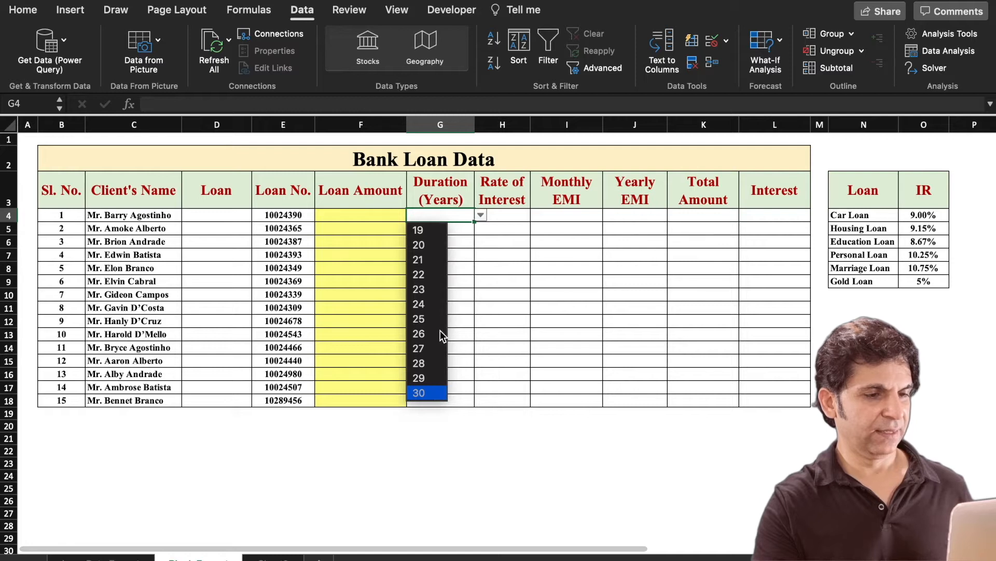
{"action": "key", "text": "Escape"}
Copy the Duration dropdown from G4 down to G18.
{"action": "left_click_drag", "start_coordinate": [474, 222], "coordinate": [476, 402]}
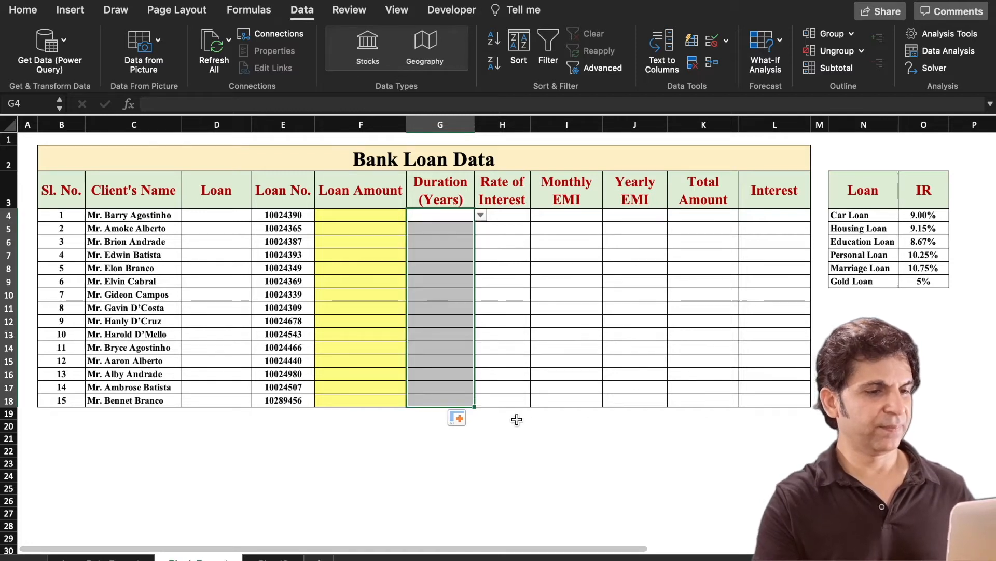
{"action": "left_click", "coordinate": [533, 427]}
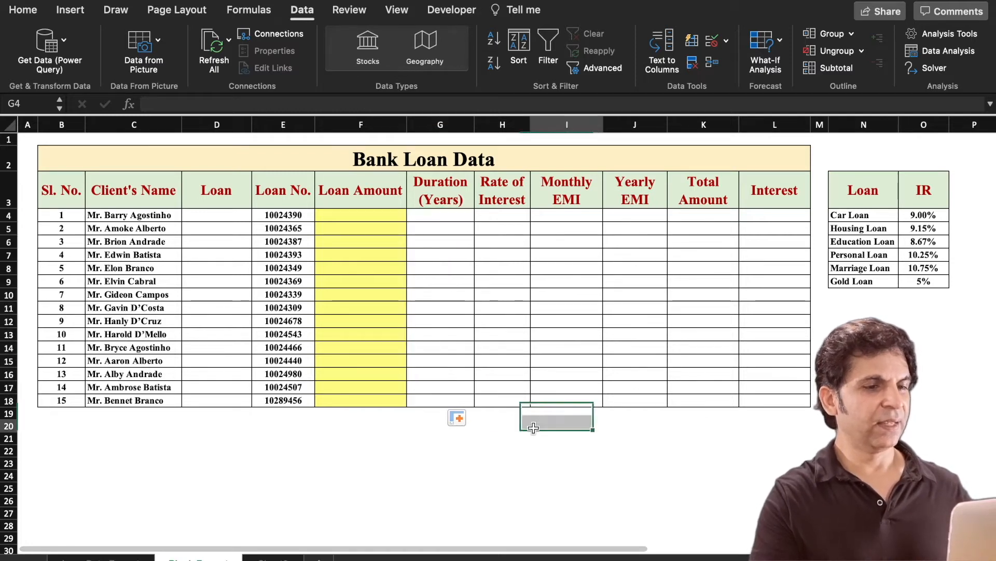
{"action": "left_click", "coordinate": [505, 219]}
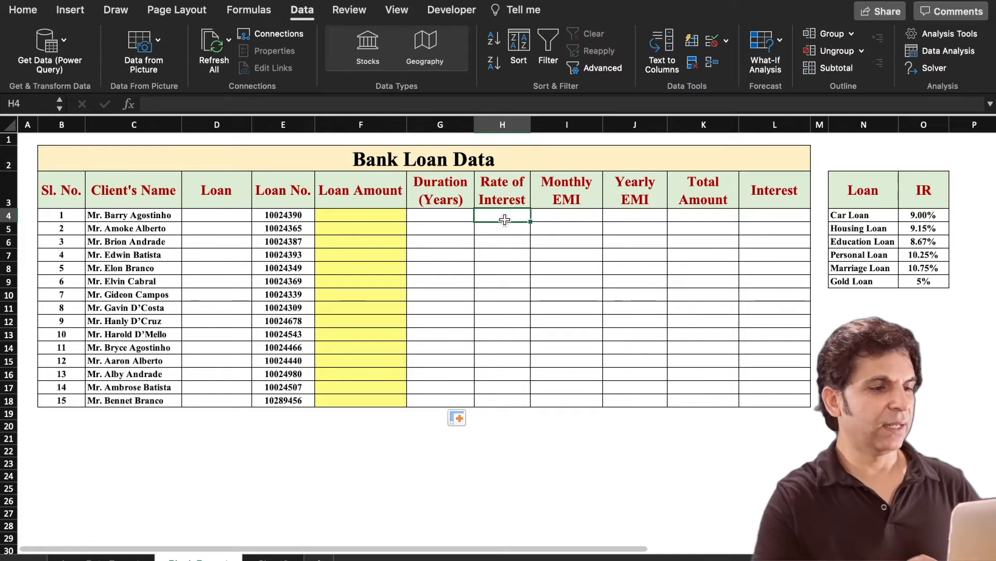
Choose Car Loan as the loan type in D4 and 10 years as the duration in G4.
{"action": "left_click", "coordinate": [226, 216]}
{"action": "left_click", "coordinate": [258, 216]}
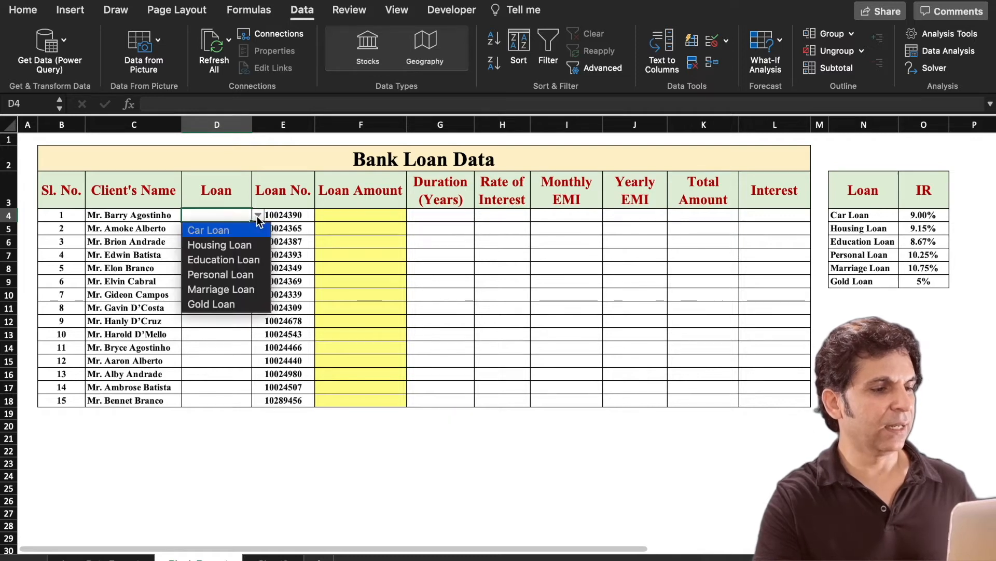
{"action": "left_click", "coordinate": [246, 231]}
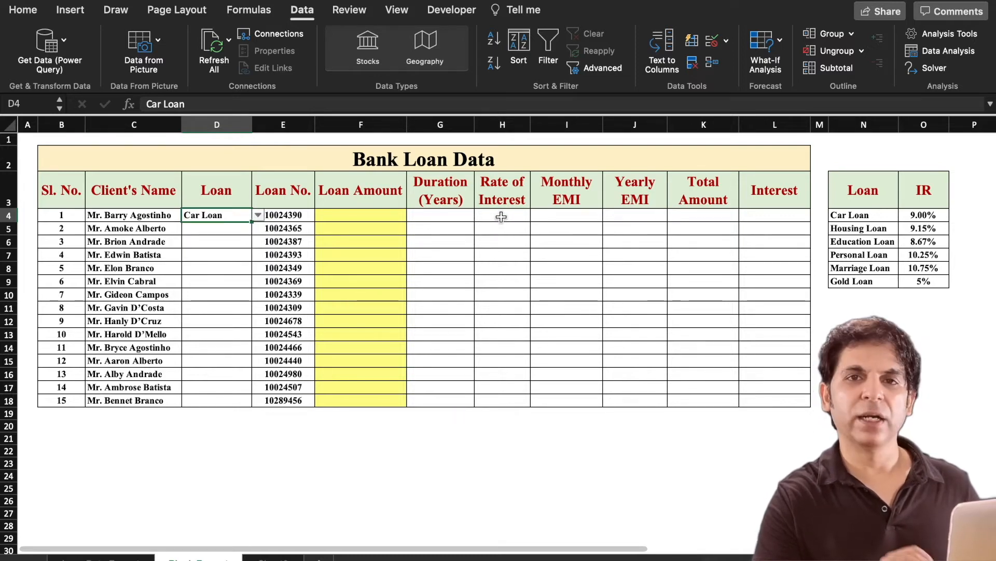
{"action": "left_click", "coordinate": [258, 214]}
{"action": "left_click", "coordinate": [240, 248]}
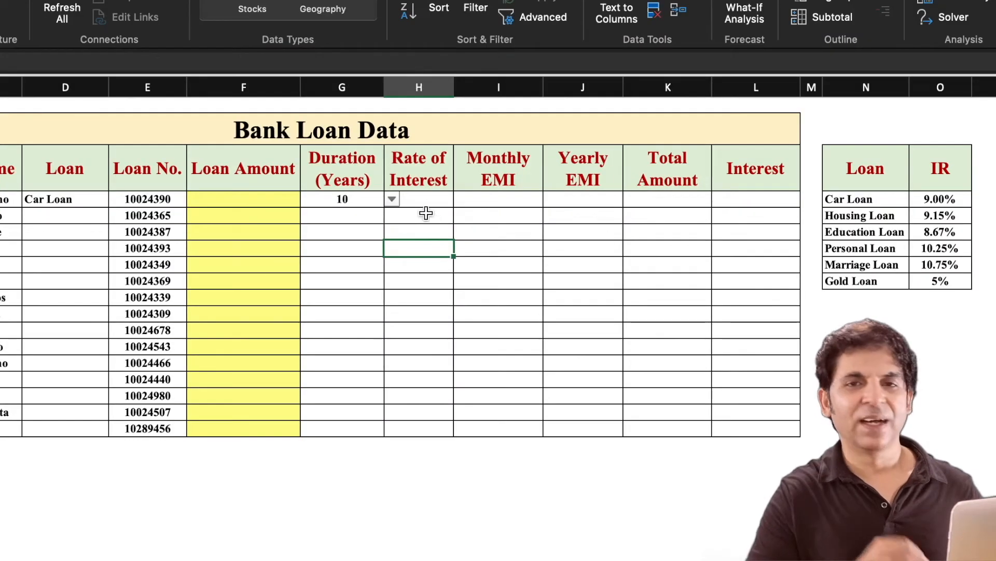
Begin the Rate of Interest formula in H4 with an IF that returns O4 when D4 equals "Car Loan".
{"action": "left_click", "coordinate": [507, 219]}
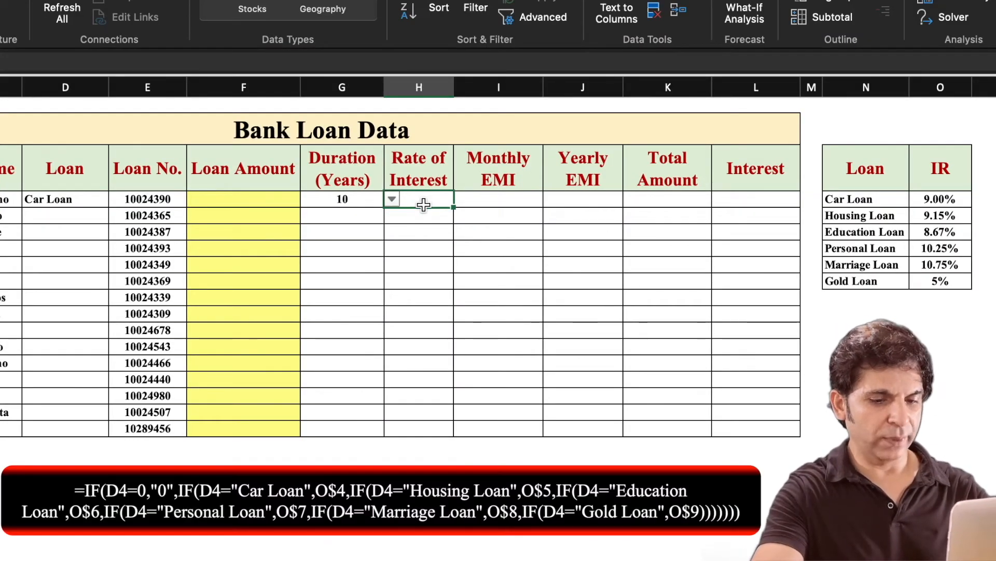
{"action": "type", "text": "="}
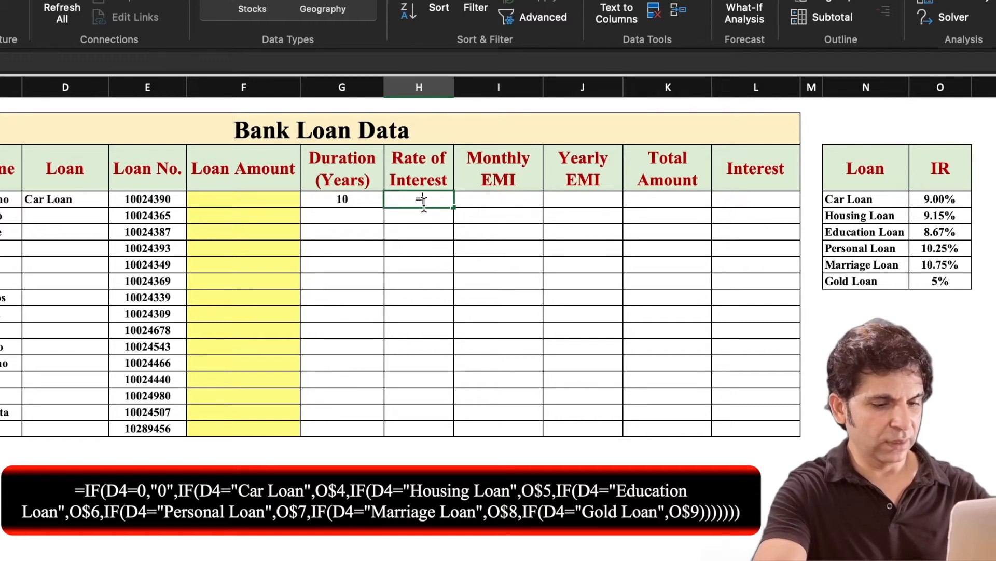
{"action": "type", "text": "if("}
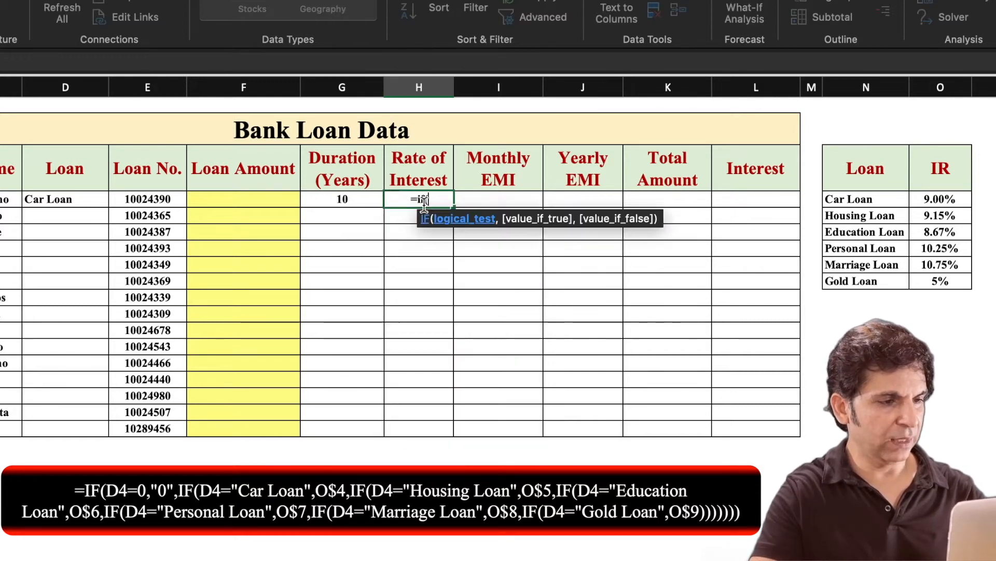
{"action": "left_click", "coordinate": [81, 202]}
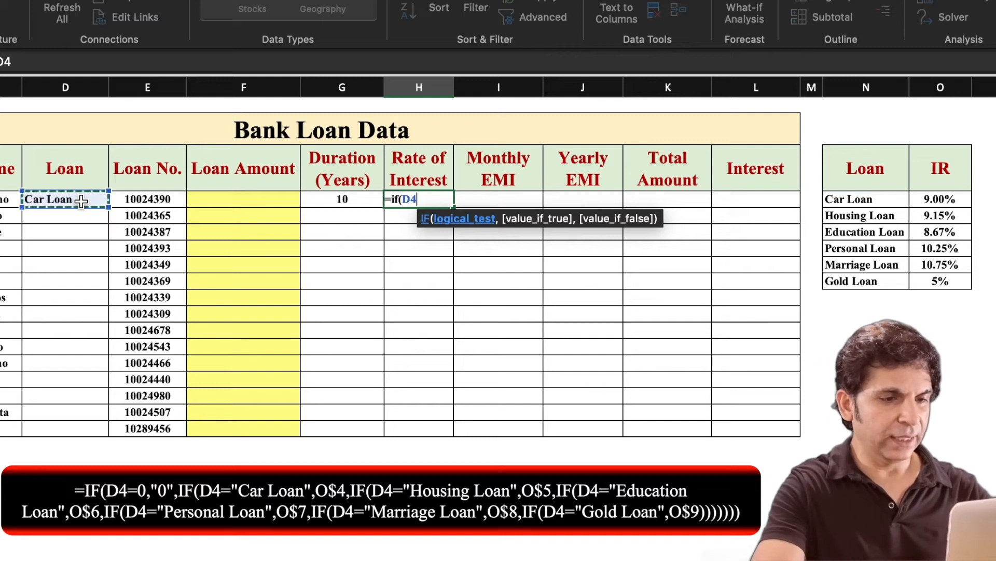
{"action": "type", "text": "=\"Car Loan\""}
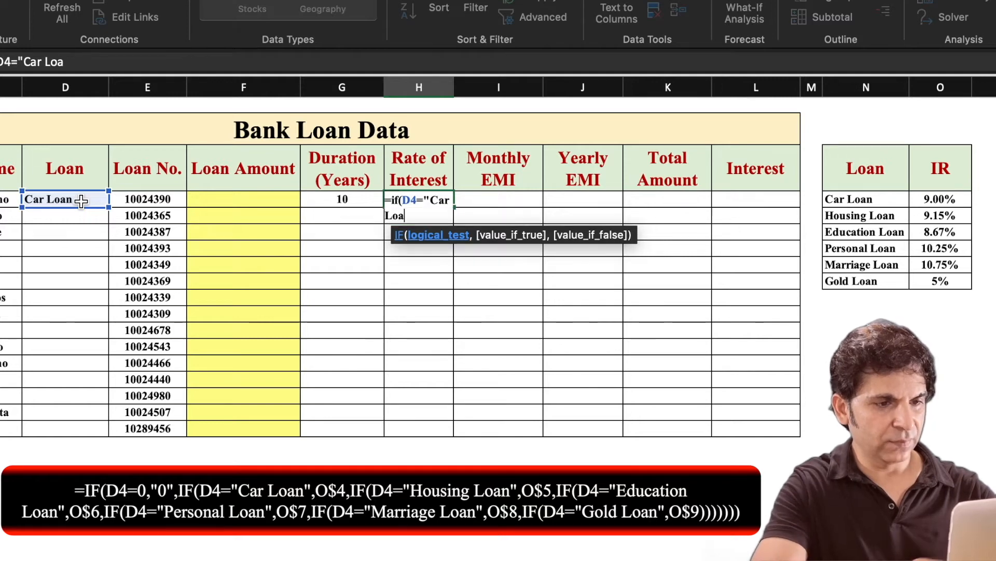
{"action": "type", "text": ","}
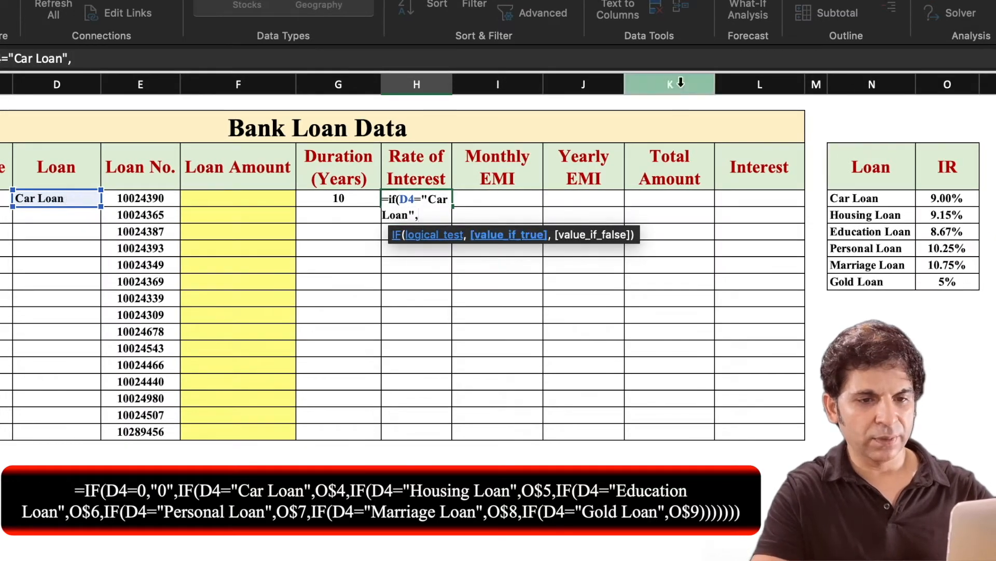
{"action": "left_click", "coordinate": [959, 199]}
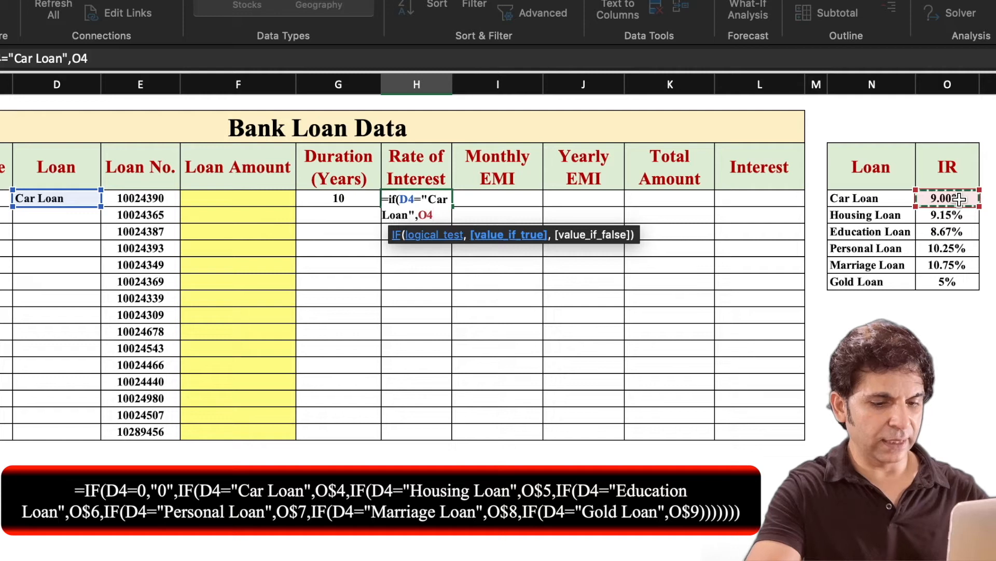
{"action": "type", "text": ","}
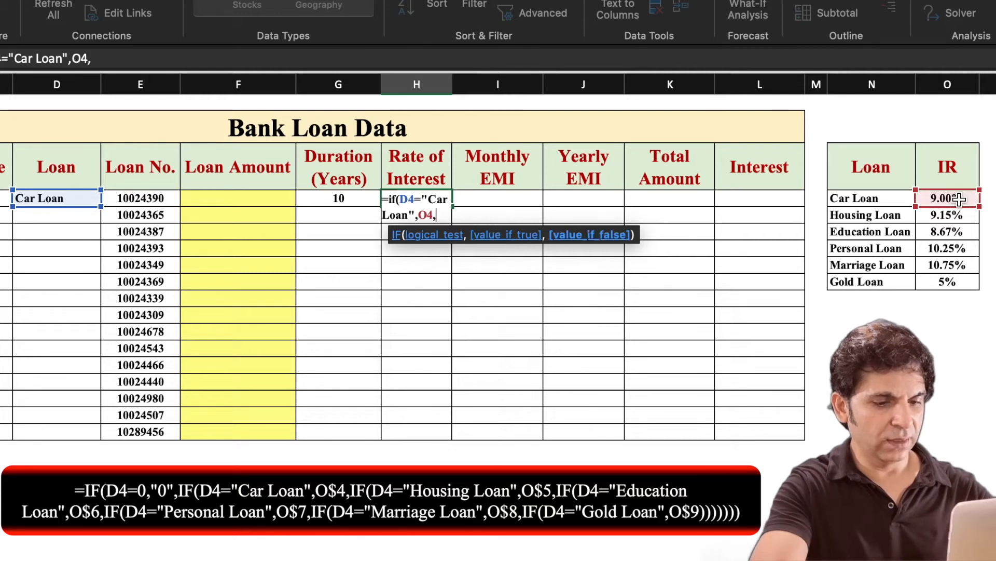
Nest a second IF in the H4 formula that returns O5 when D4 equals "Housing Loan".
{"action": "type", "text": "if"}
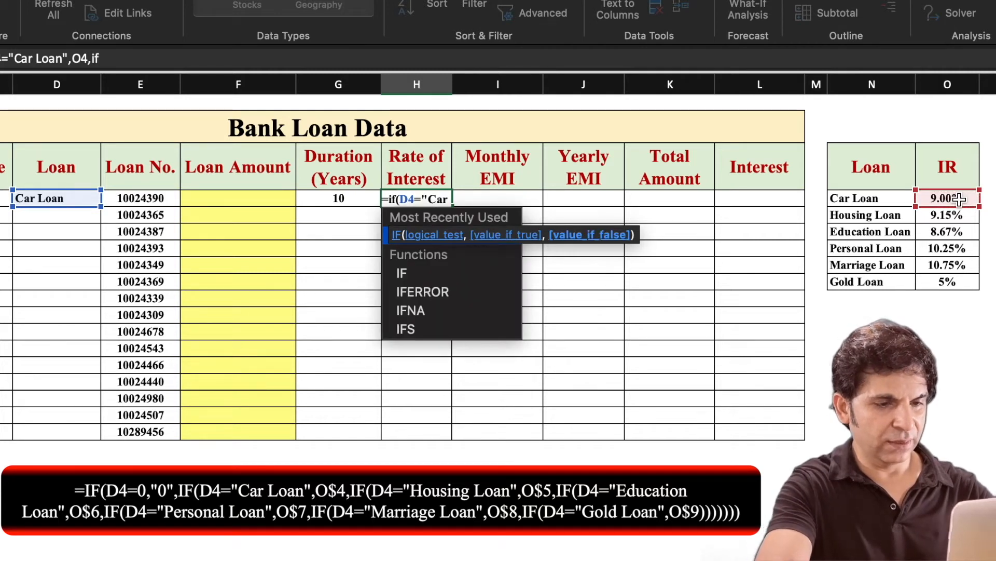
{"action": "type", "text": "("}
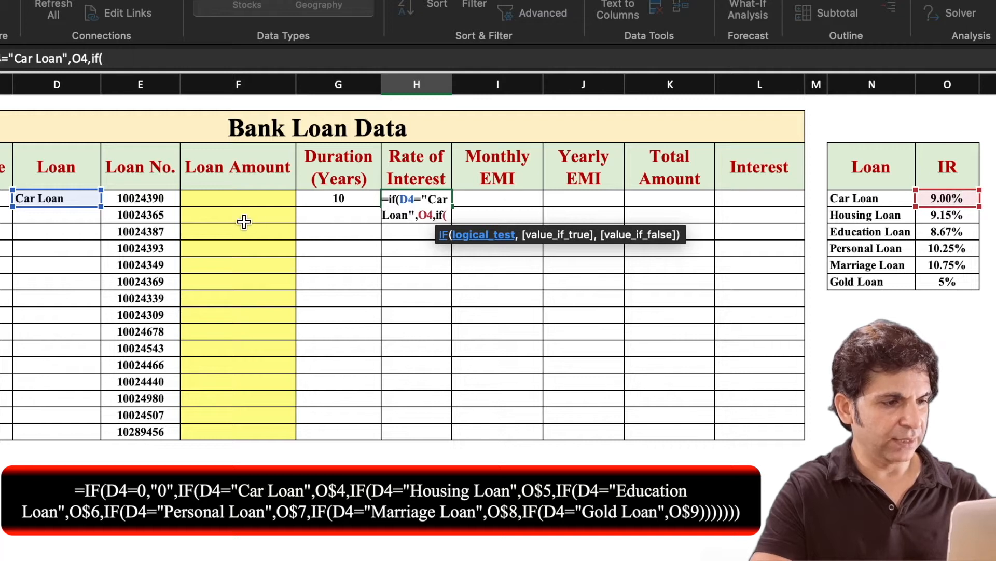
{"action": "left_click", "coordinate": [53, 198]}
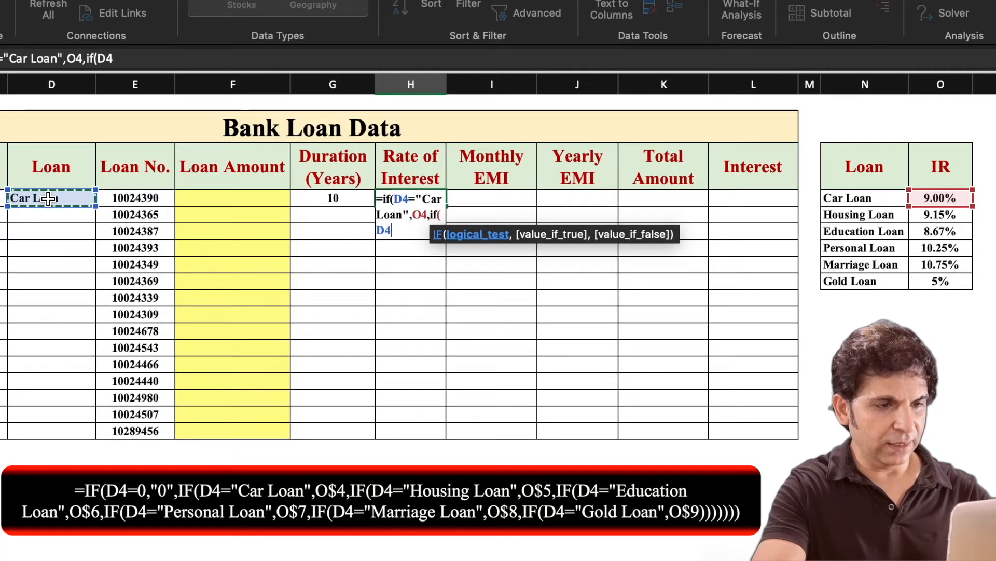
{"action": "type", "text": "="}
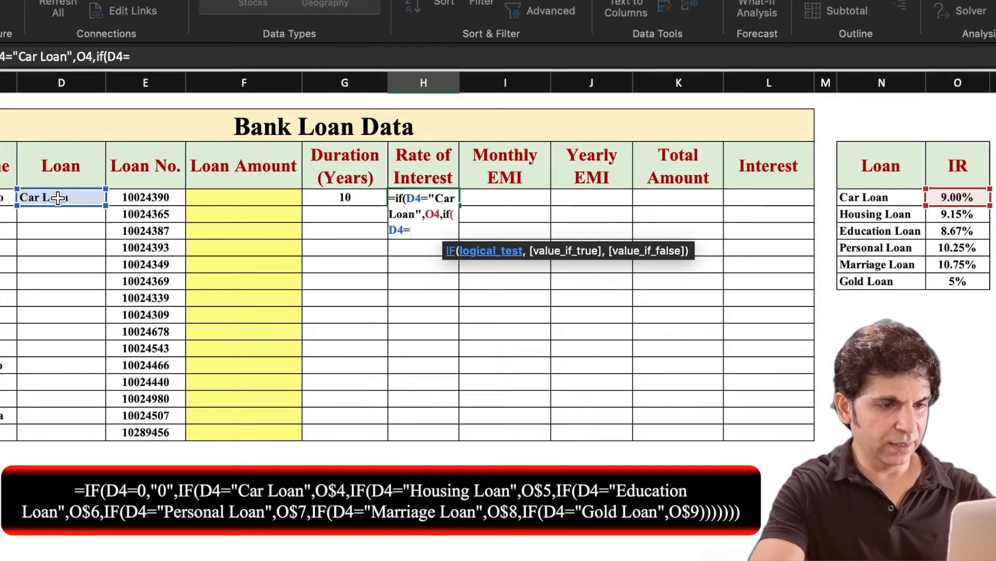
{"action": "type", "text": "\"Housing Loan"}
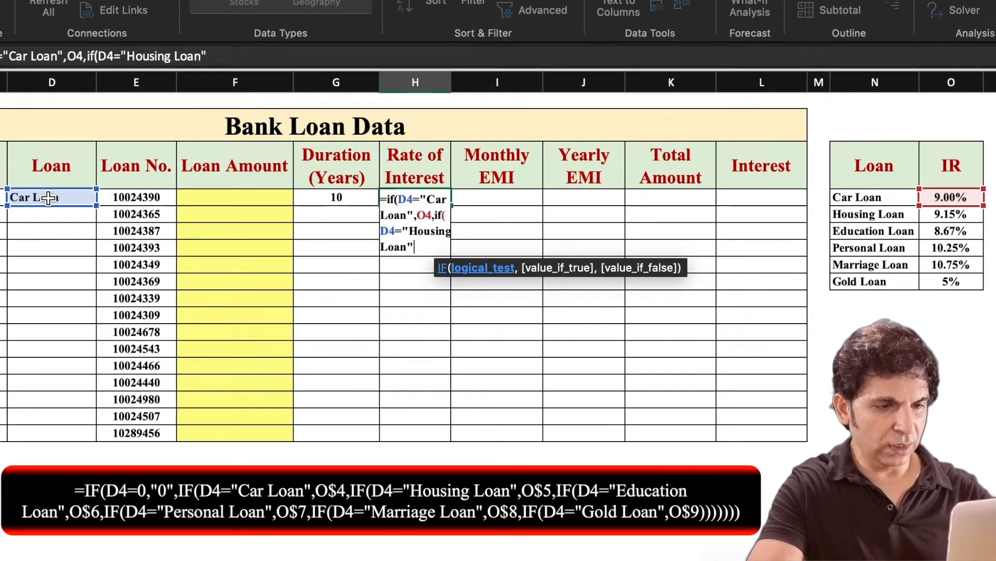
{"action": "type", "text": "\","}
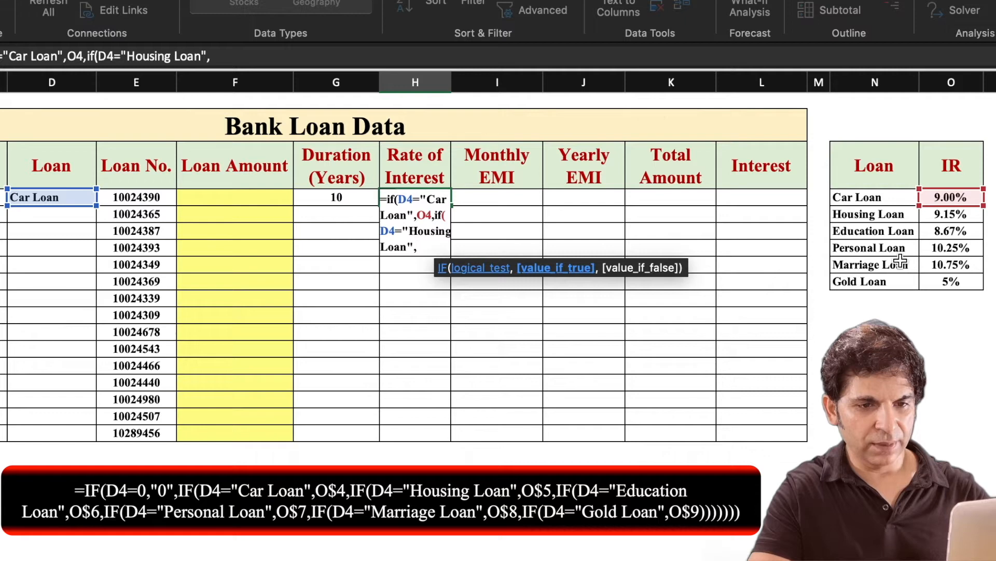
{"action": "left_click", "coordinate": [951, 216]}
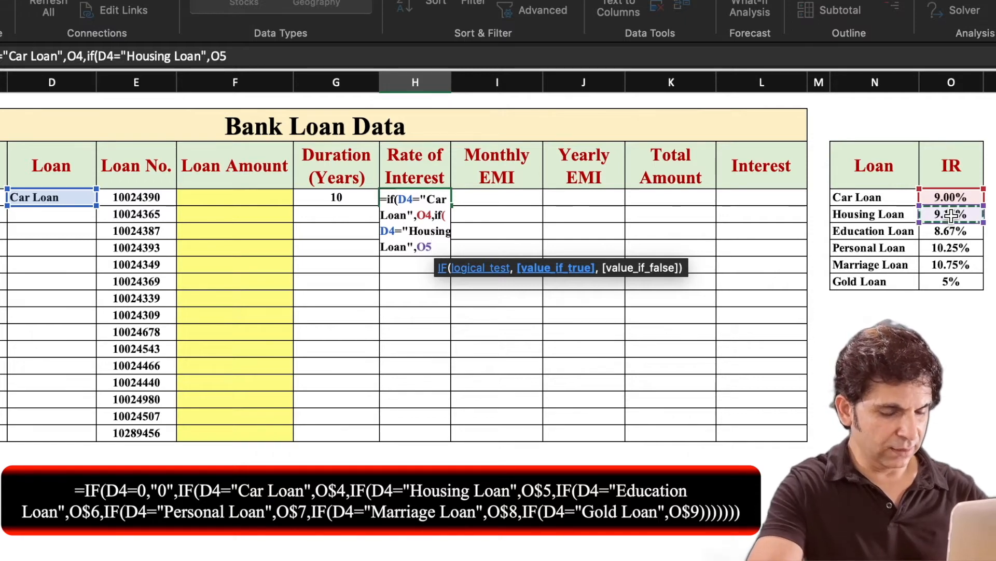
{"action": "type", "text": ","}
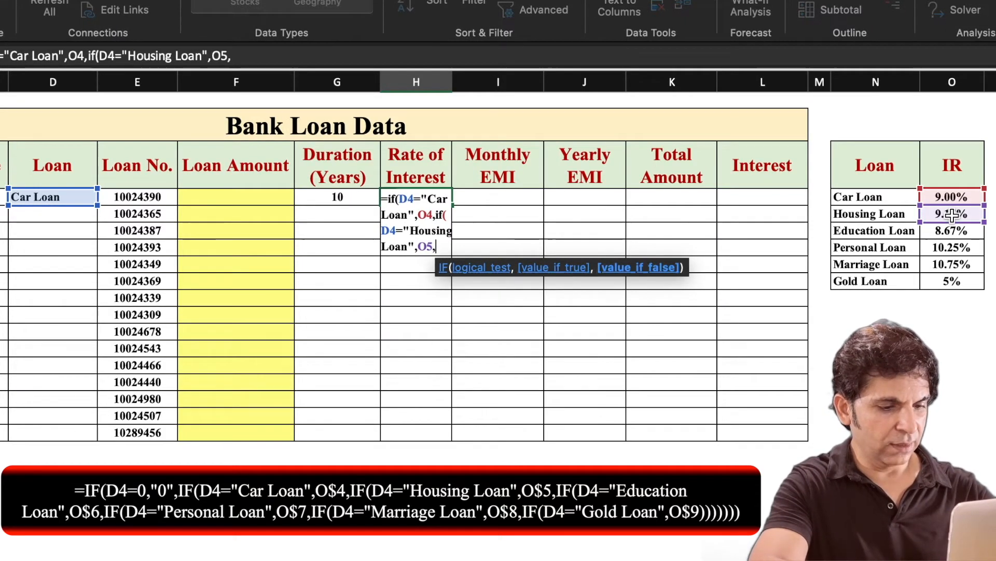
Nest a third IF in the H4 formula that returns O6 when D4 equals "Education Loan".
{"action": "type", "text": "if("}
{"action": "left_click", "coordinate": [56, 195]}
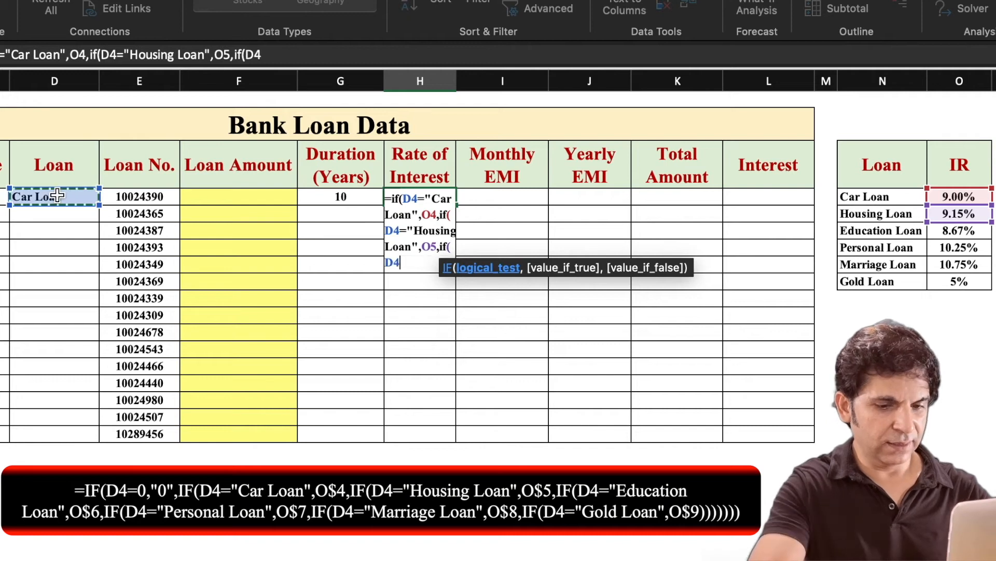
{"action": "type", "text": "=\"E"}
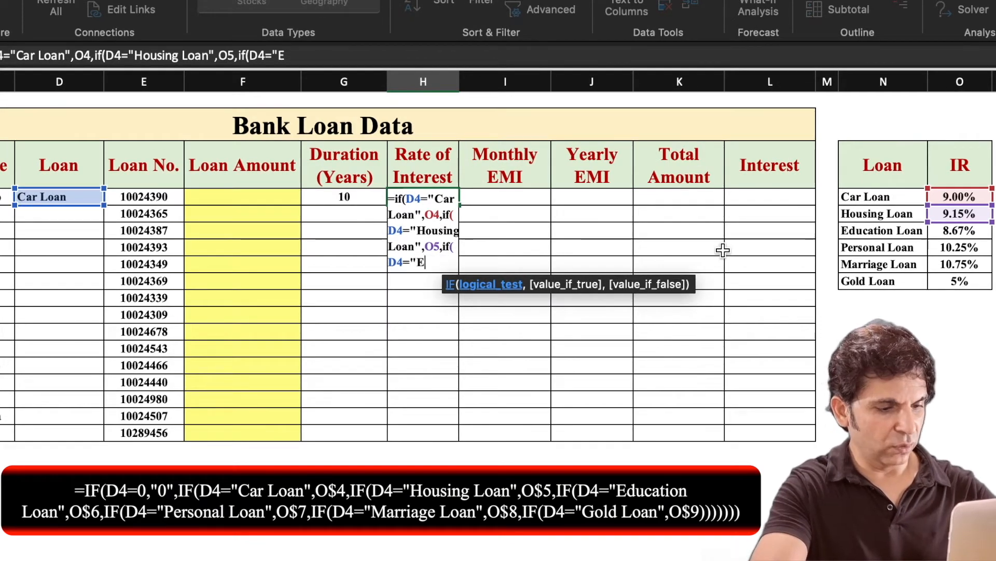
{"action": "type", "text": "ducation Loan"}
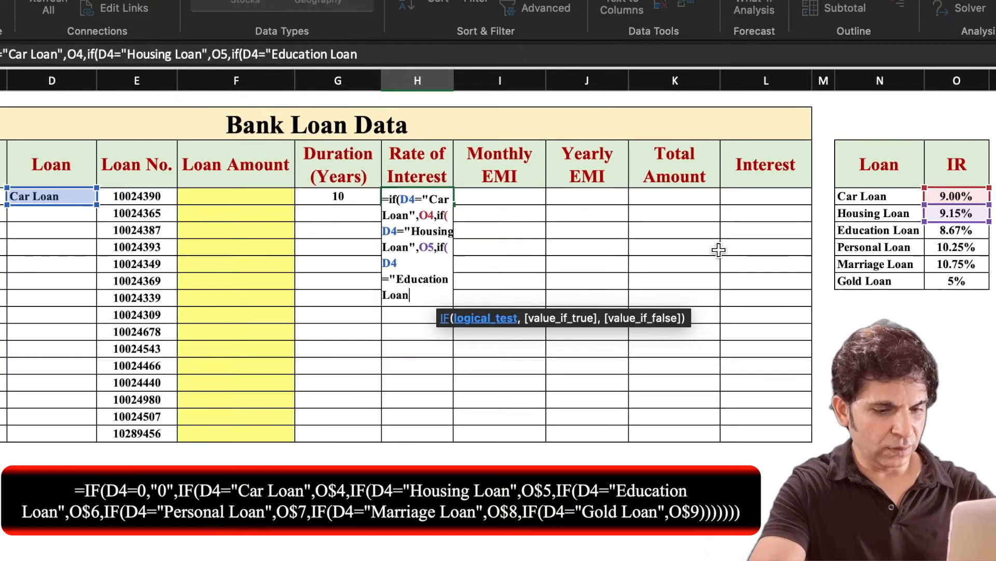
{"action": "type", "text": "\","}
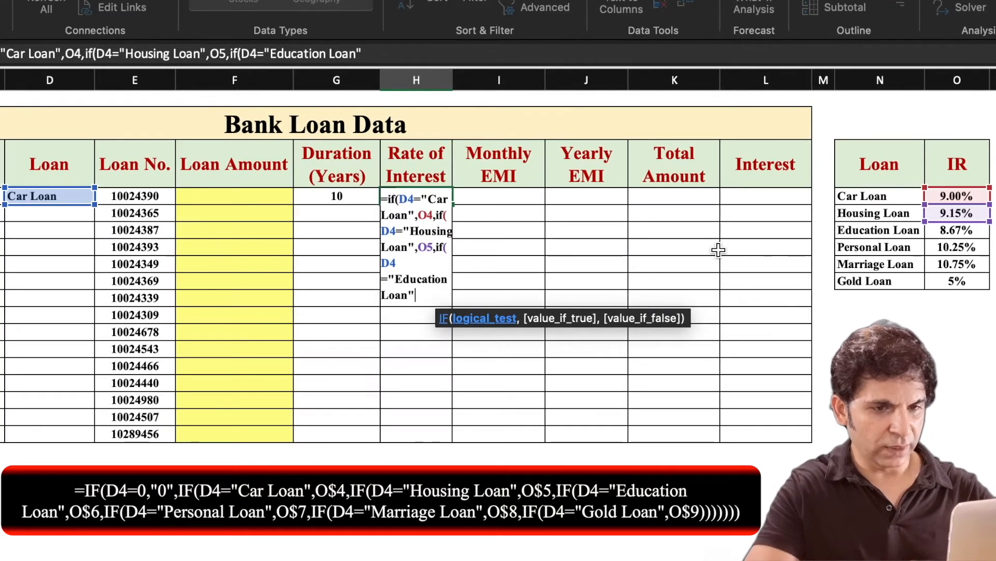
{"action": "left_click", "coordinate": [966, 230]}
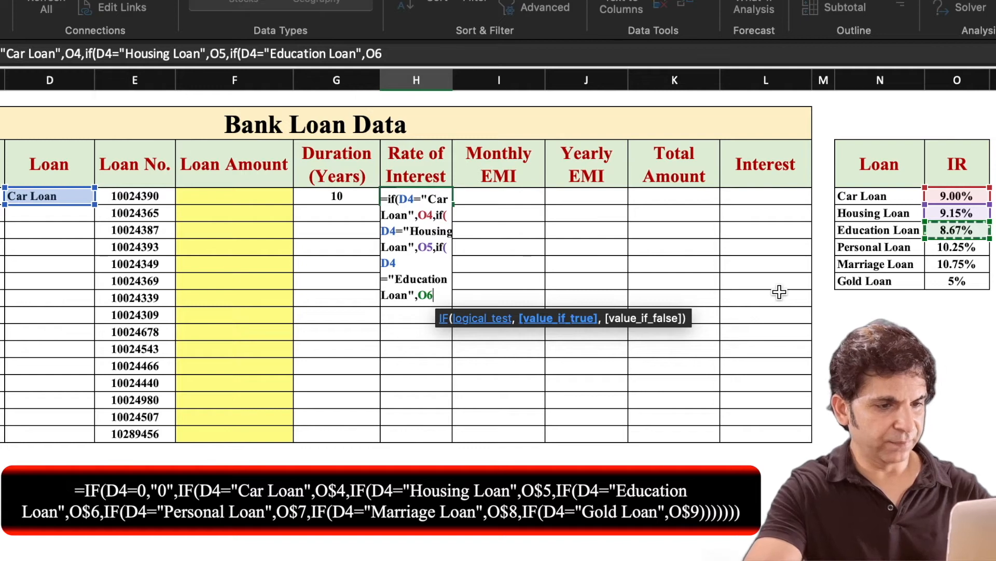
Nest a fourth IF in the H4 formula that returns O7 when D4 equals "Personal Loan".
{"action": "type", "text": ",if("}
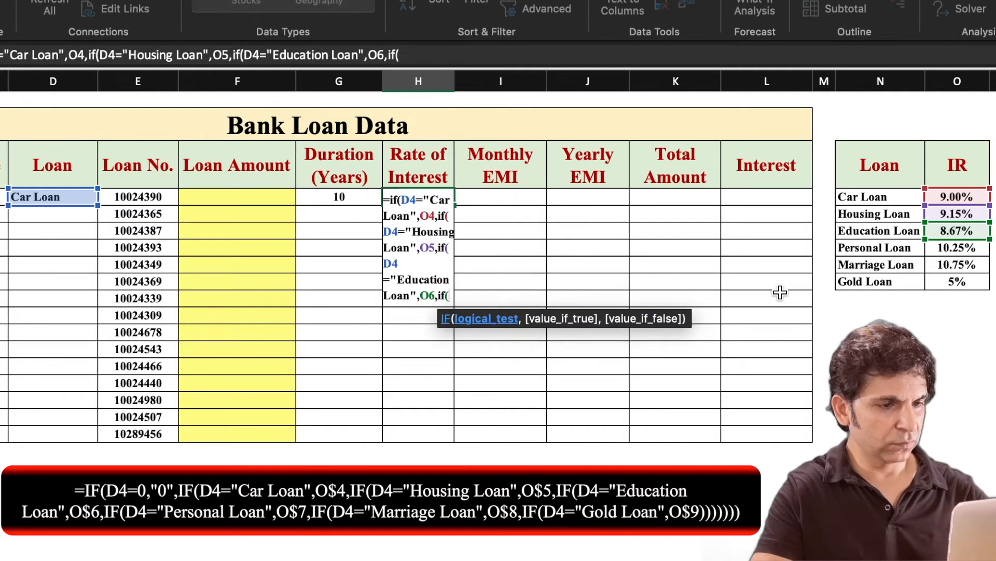
{"action": "left_click", "coordinate": [54, 196]}
{"action": "type", "text": "=\"Gold"}
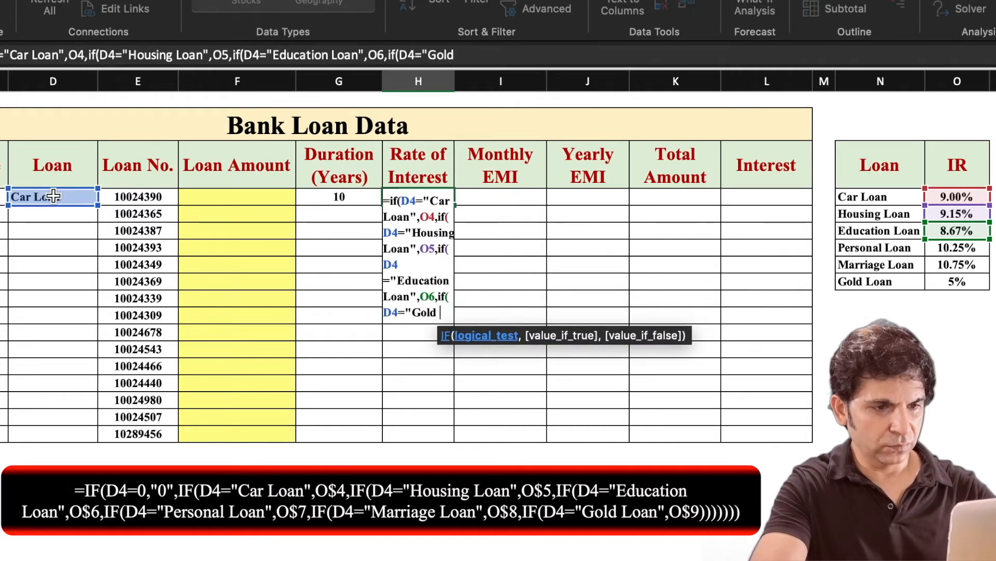
{"action": "key", "text": "BackSpace"}
{"action": "key", "text": "BackSpace"}
{"action": "key", "text": "BackSpace"}
{"action": "key", "text": "BackSpace"}
{"action": "key", "text": "BackSpace"}
{"action": "type", "text": "Personal "}
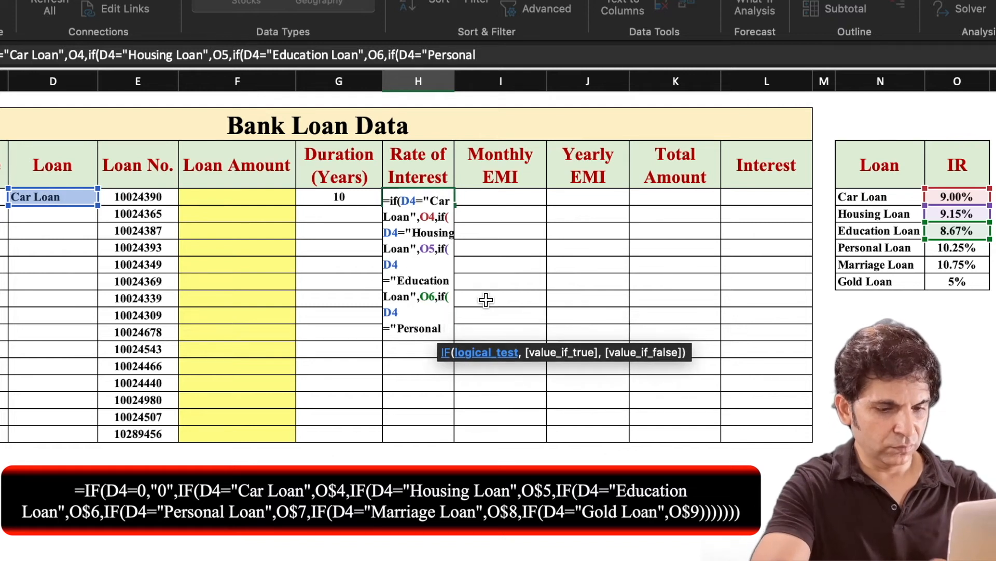
{"action": "type", "text": "Loan\","}
{"action": "left_click", "coordinate": [954, 250]}
Nest a fifth IF in the H4 formula that returns O8 when D4 equals "Marriage Loan".
{"action": "type", "text": ",if("}
{"action": "left_click", "coordinate": [79, 198]}
{"action": "type", "text": "=\""}
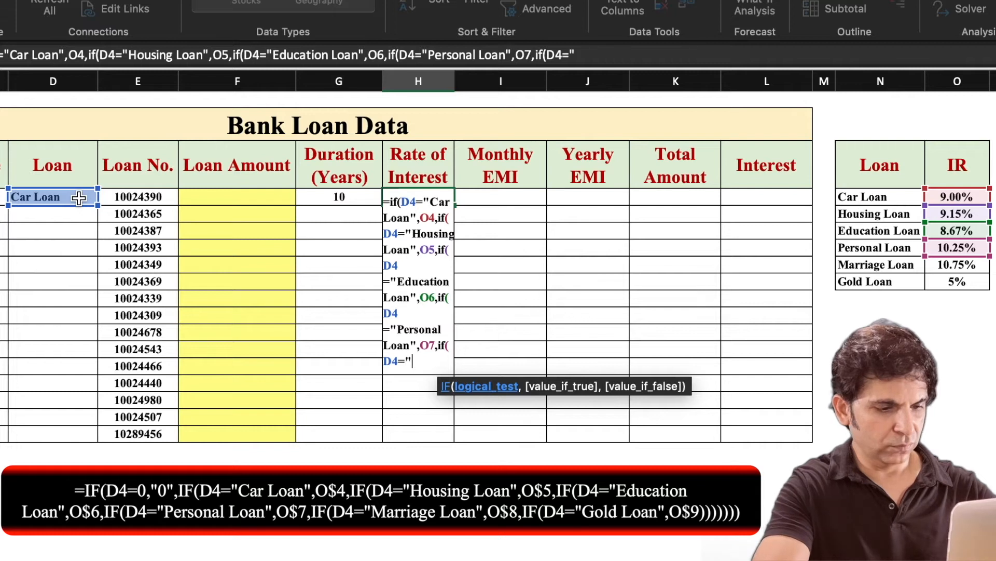
{"action": "type", "text": "Marriage Loan\","}
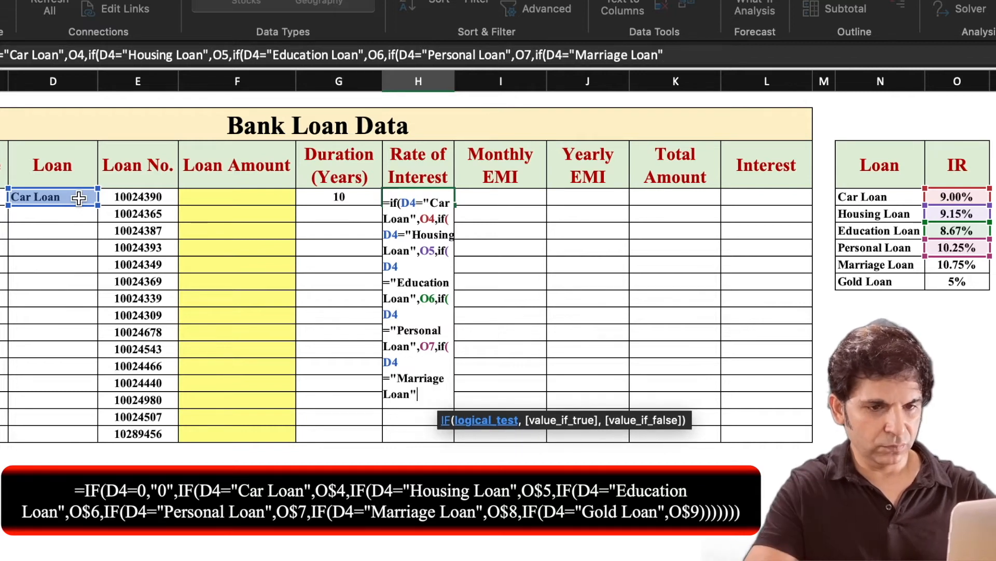
{"action": "left_click", "coordinate": [970, 265]}
Nest a sixth IF returning O9 when D4 equals "Gold Loan", close all parentheses and enter the H4 formula.
{"action": "type", "text": ",O4,if("}
{"action": "left_click", "coordinate": [62, 196]}
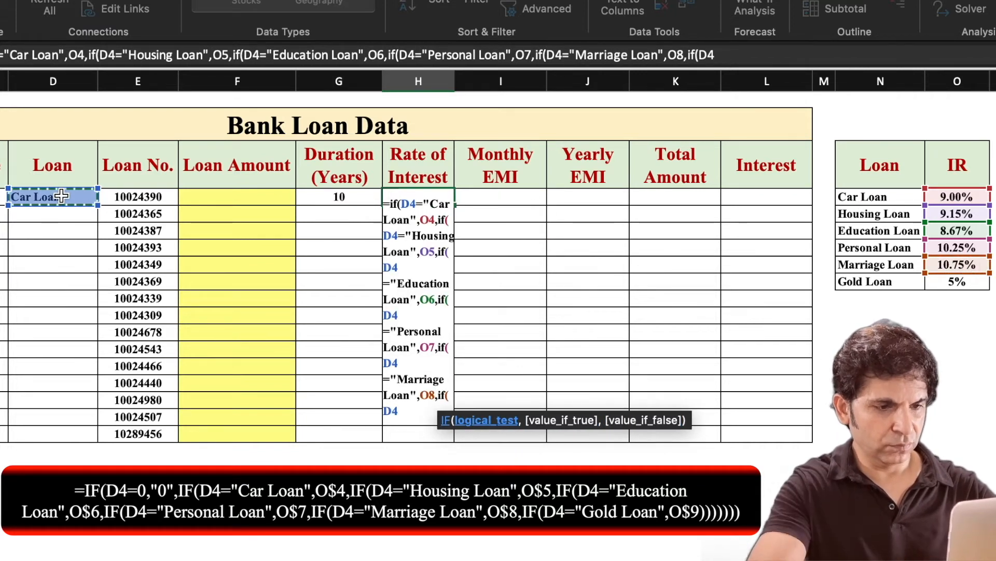
{"action": "type", "text": "=\"Golad"}
{"action": "key", "text": "BackSpace"}
{"action": "key", "text": "BackSpace"}
{"action": "type", "text": "d Loan\","}
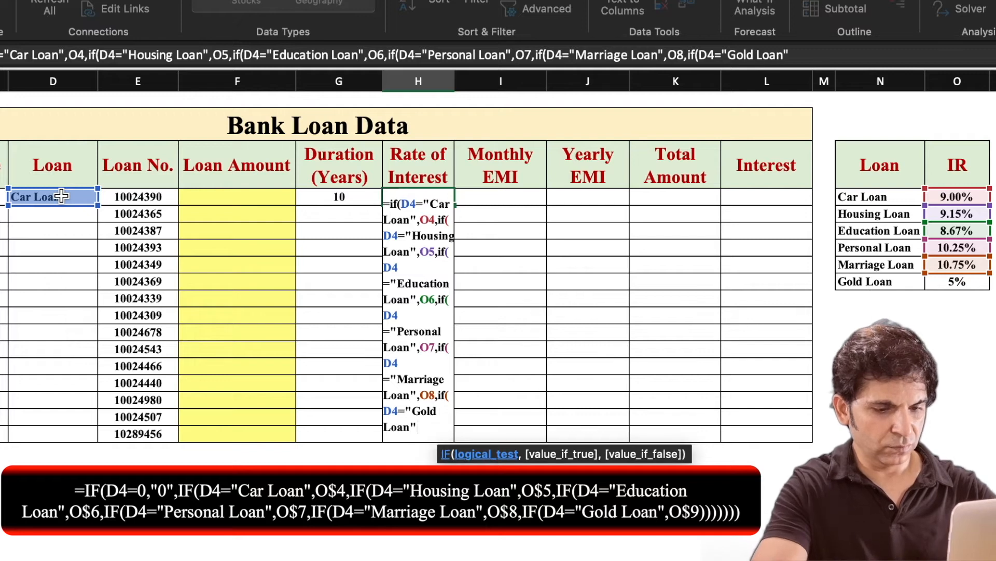
{"action": "left_click", "coordinate": [963, 281]}
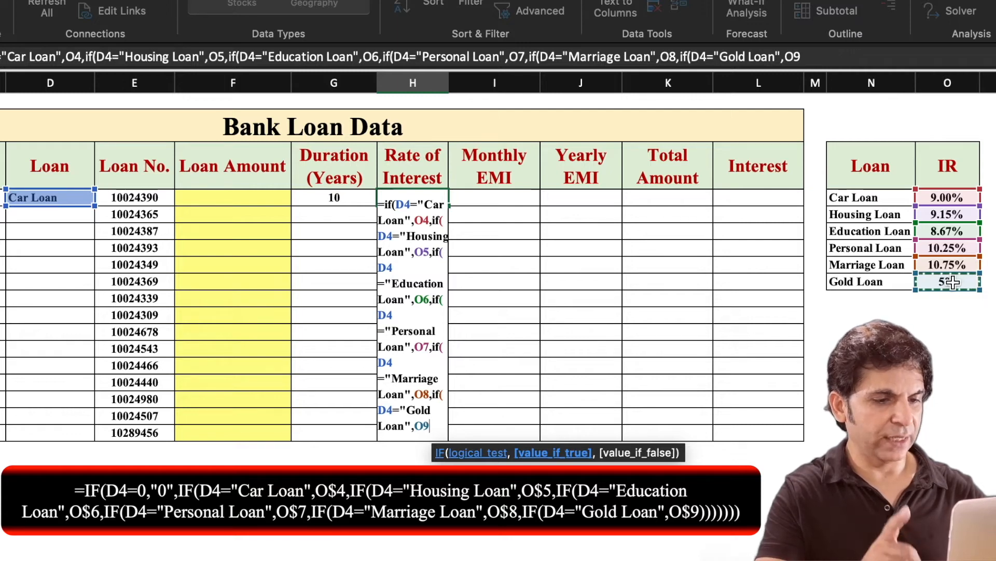
{"action": "type", "text": "))))))"}
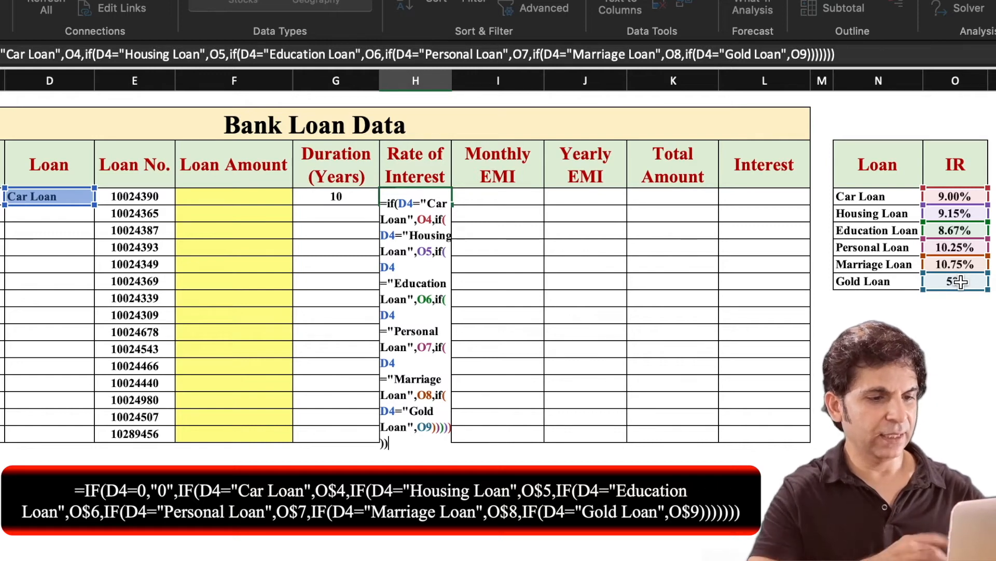
{"action": "key", "text": "Return"}
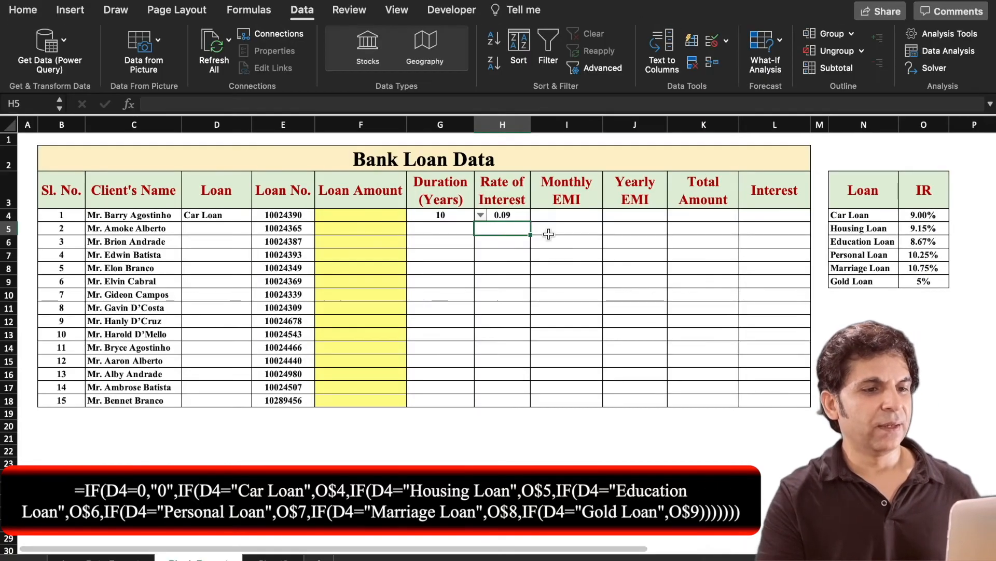
Format the Rate of Interest in H4 as a percentage with two decimal places.
{"action": "left_click", "coordinate": [484, 197]}
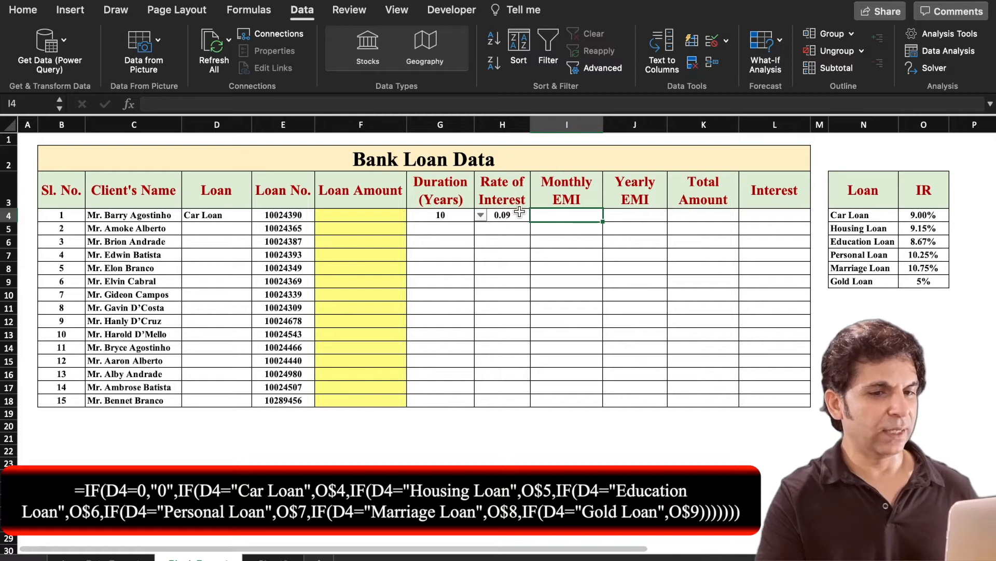
{"action": "left_click", "coordinate": [519, 213]}
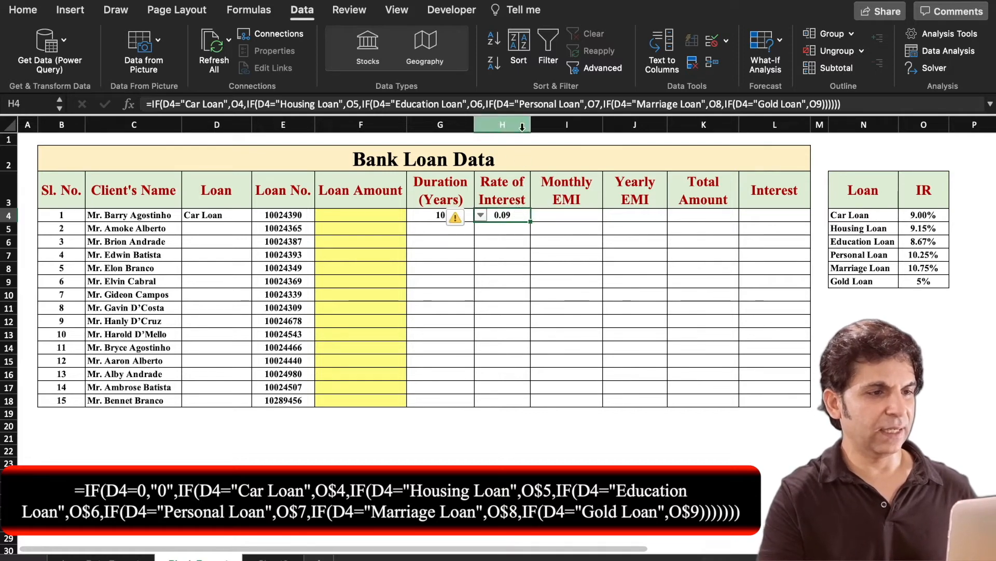
{"action": "left_click", "coordinate": [32, 12]}
{"action": "left_click", "coordinate": [510, 63]}
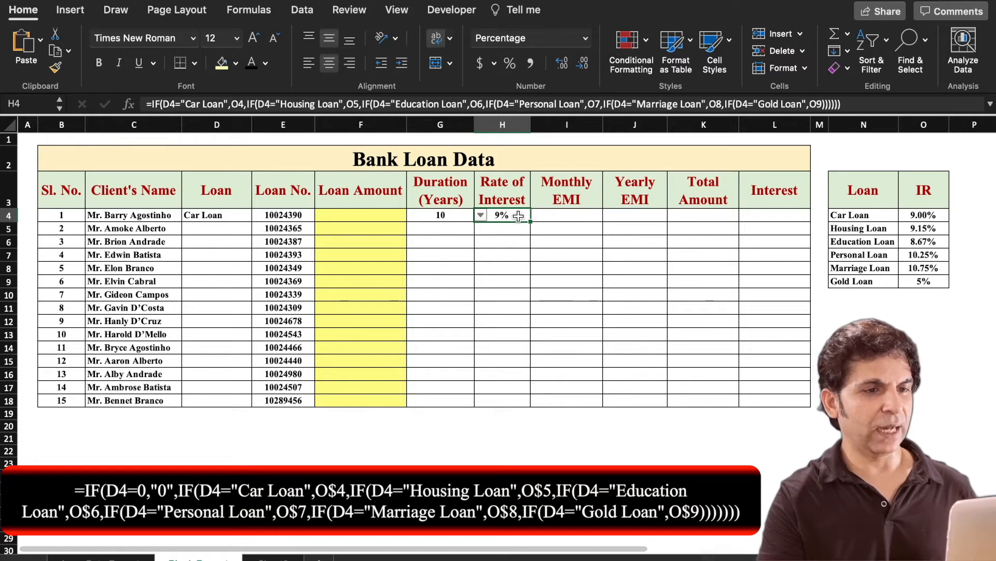
{"action": "left_click", "coordinate": [565, 66]}
{"action": "left_click", "coordinate": [565, 66]}
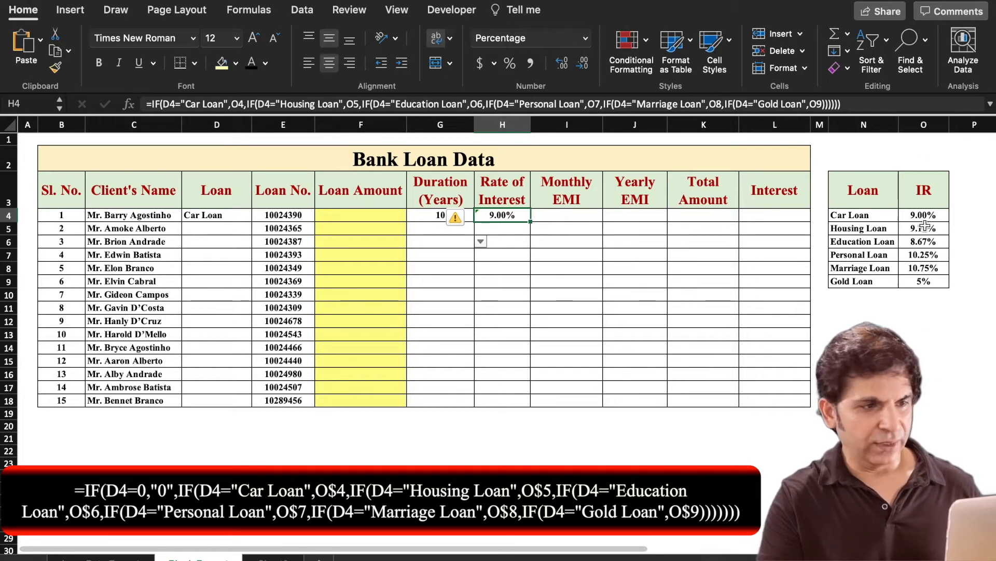
Make the row references in the H4 formula absolute, from O$4 through O$9, and enter the formula.
{"action": "left_click", "coordinate": [239, 104]}
{"action": "type", "text": "$"}
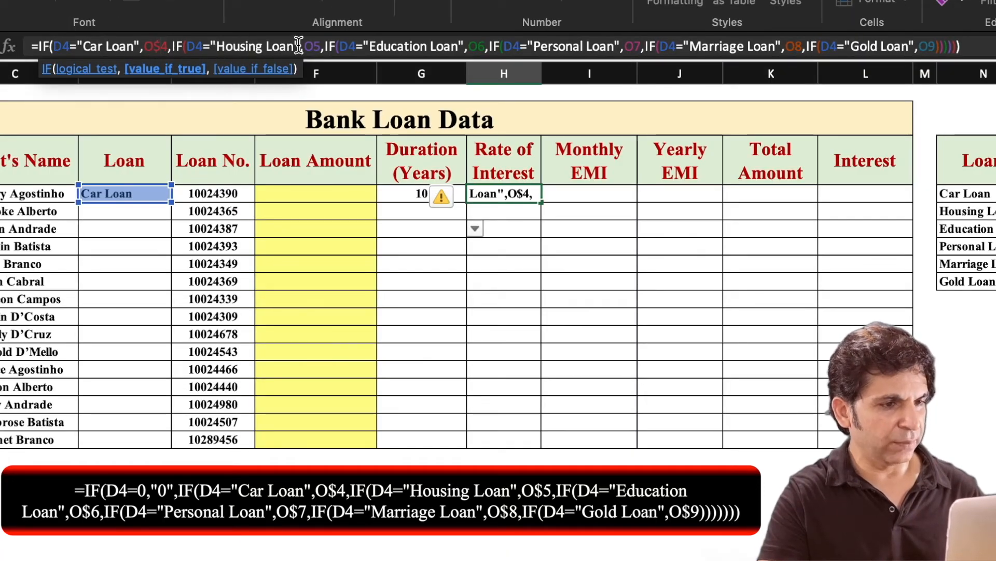
{"action": "left_click", "coordinate": [316, 49]}
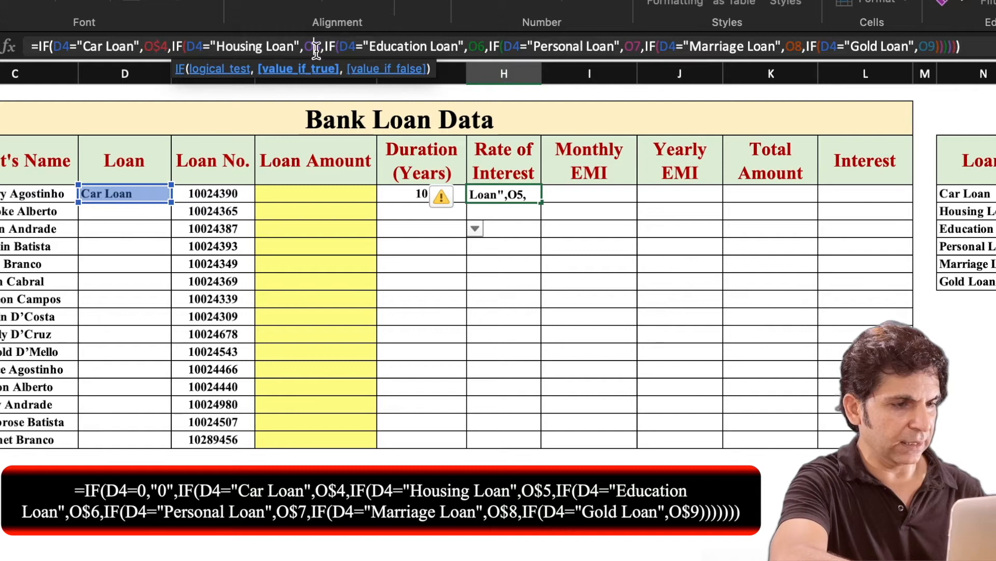
{"action": "type", "text": "$"}
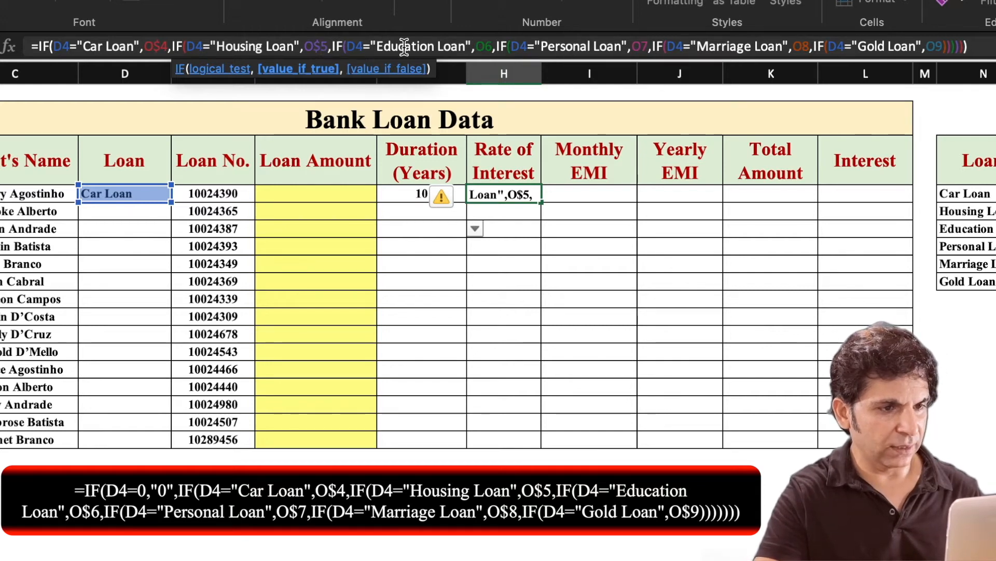
{"action": "left_click", "coordinate": [486, 46]}
{"action": "type", "text": "$"}
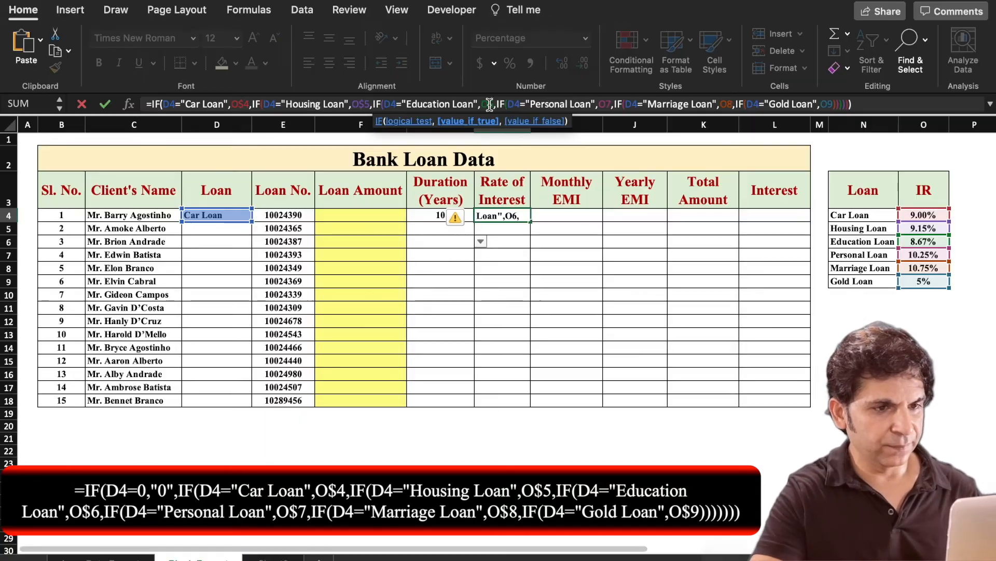
{"action": "left_click", "coordinate": [612, 104]}
{"action": "type", "text": "$"}
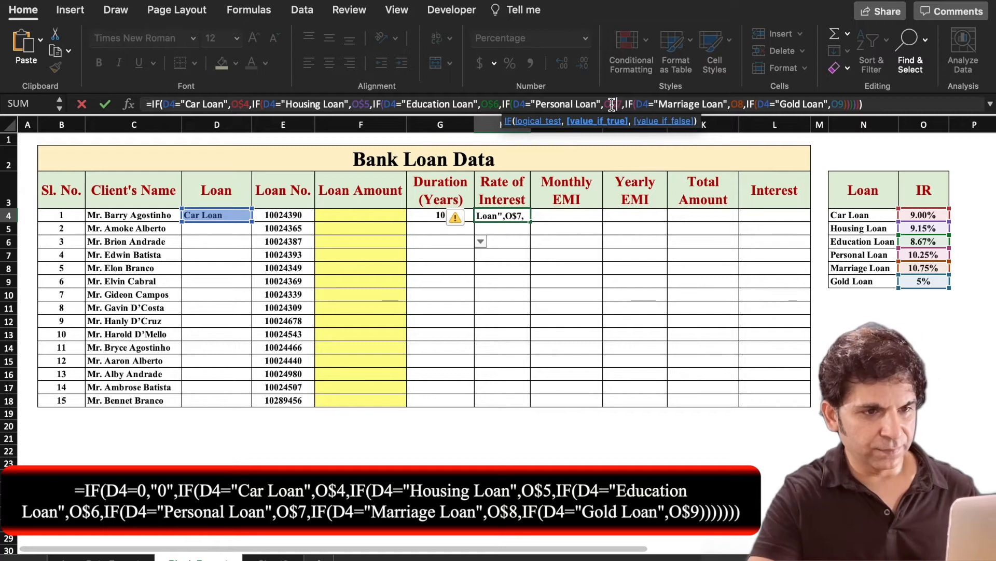
{"action": "left_click", "coordinate": [737, 105]}
{"action": "type", "text": "$"}
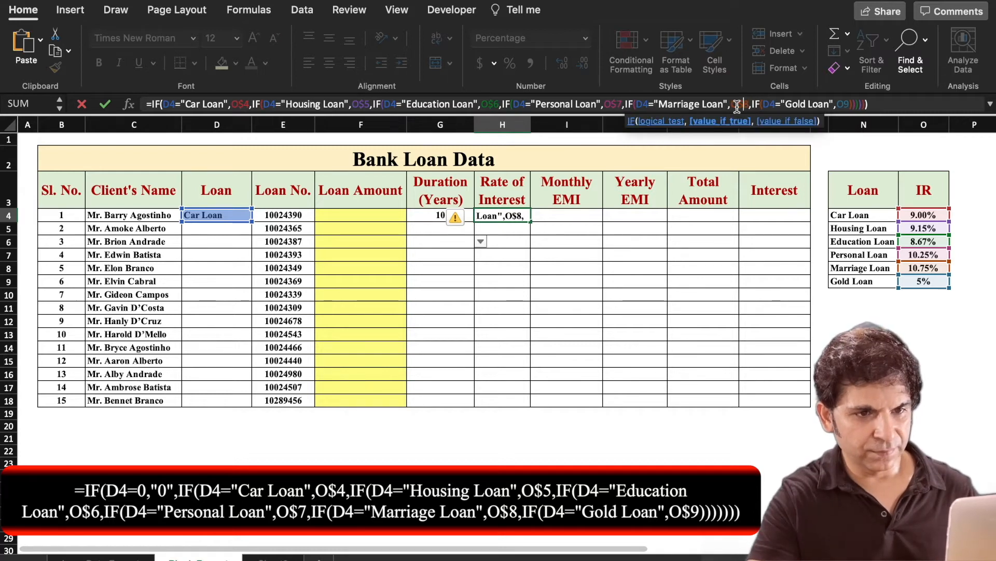
{"action": "left_click", "coordinate": [844, 104]}
{"action": "type", "text": "$"}
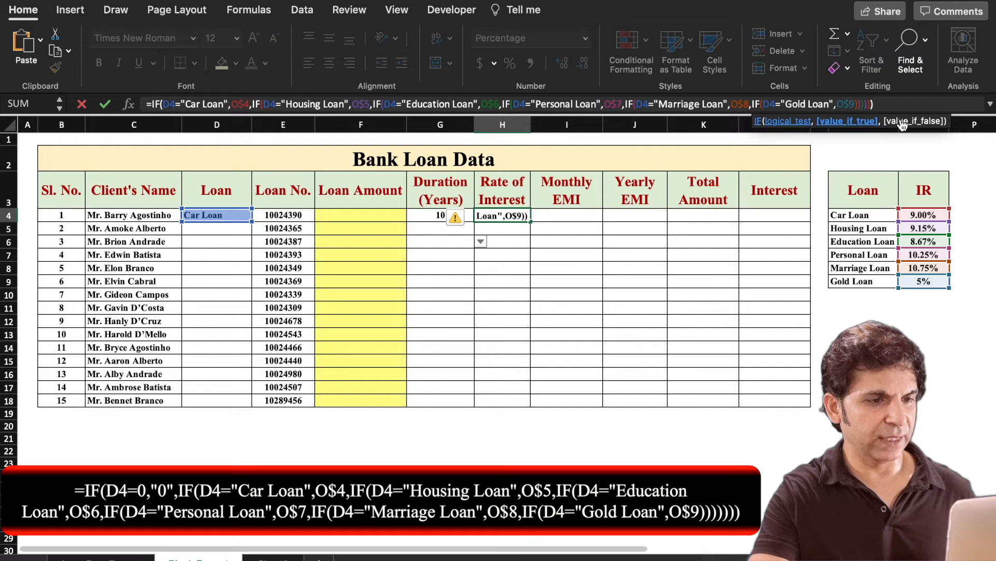
{"action": "key", "text": "Return"}
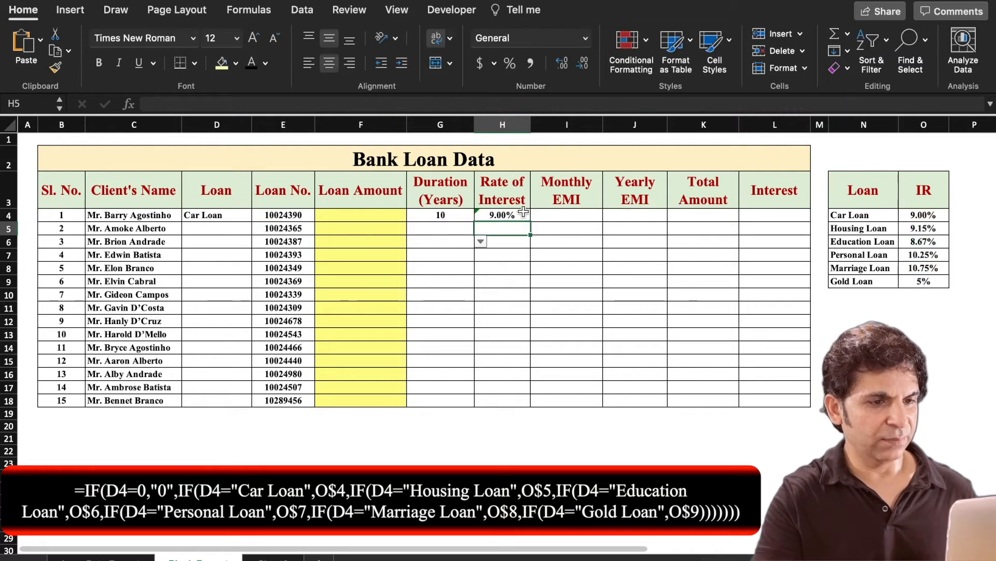
Copy the Rate of Interest formula from H4 down to H18.
{"action": "left_click", "coordinate": [524, 214]}
{"action": "left_click_drag", "start_coordinate": [530, 222], "coordinate": [529, 410]}
{"action": "left_click", "coordinate": [445, 254]}
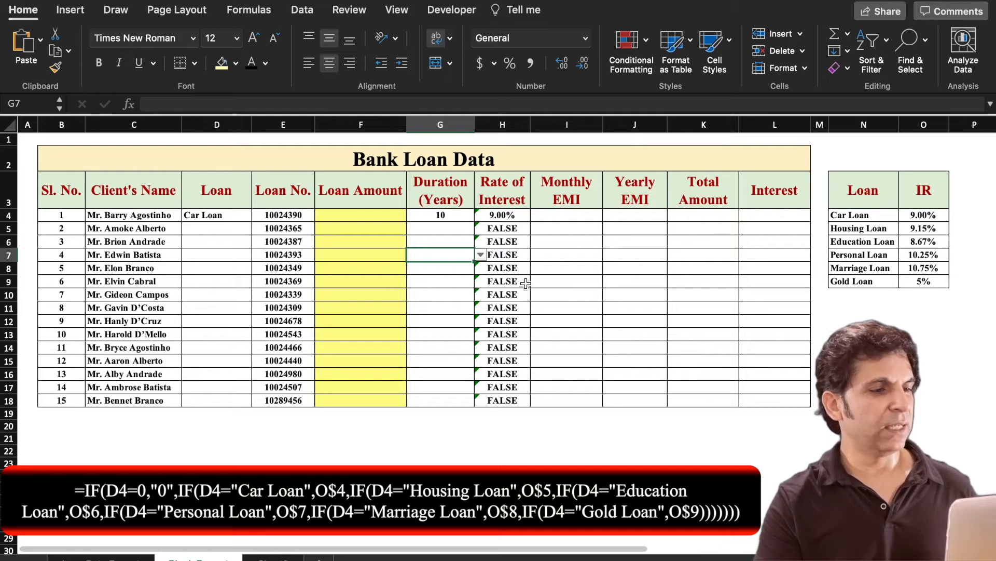
Choose Housing Loan as the loan type in D5 and Gold Loan in D12.
{"action": "left_click", "coordinate": [216, 228]}
{"action": "left_click", "coordinate": [258, 229]}
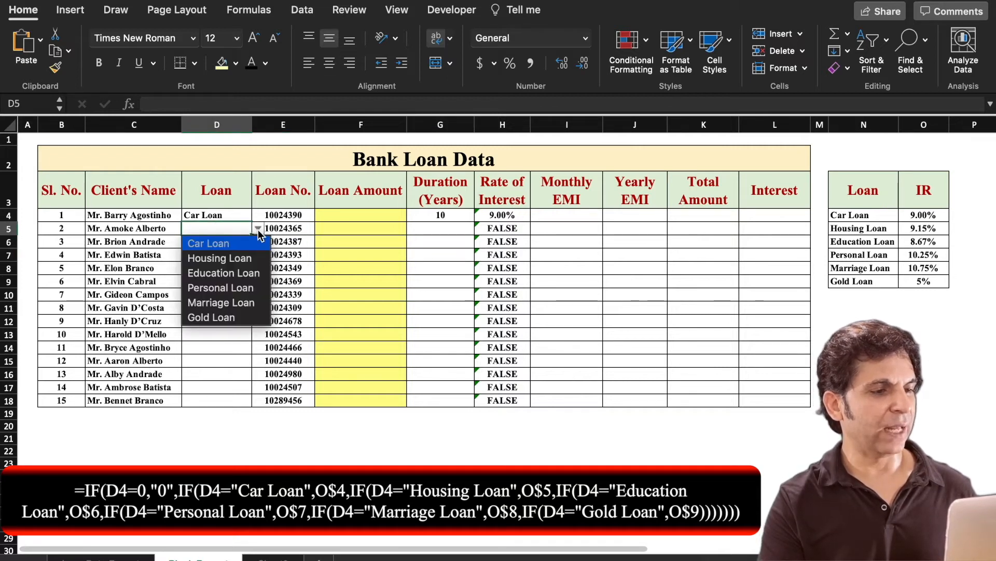
{"action": "left_click", "coordinate": [254, 259]}
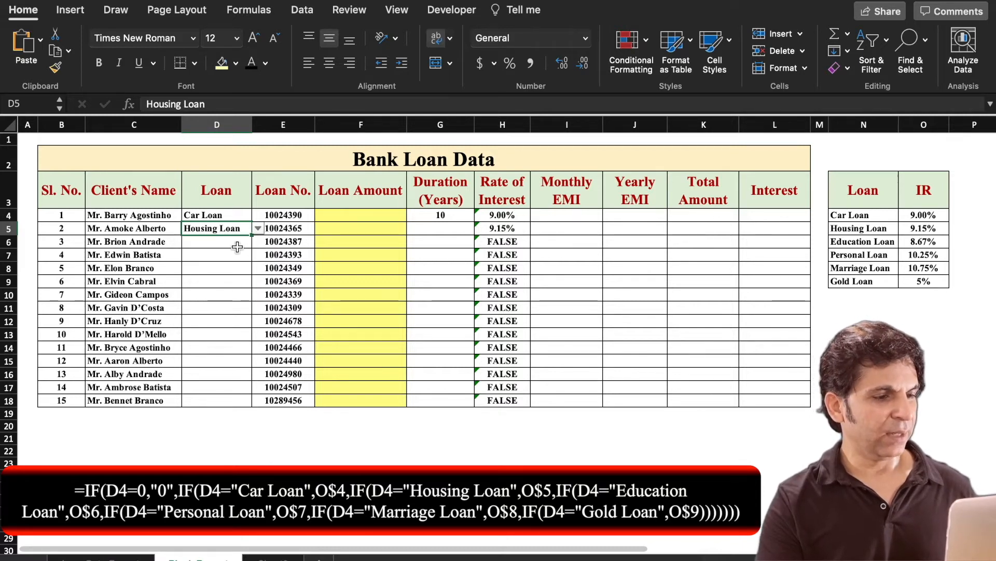
{"action": "left_click", "coordinate": [230, 325]}
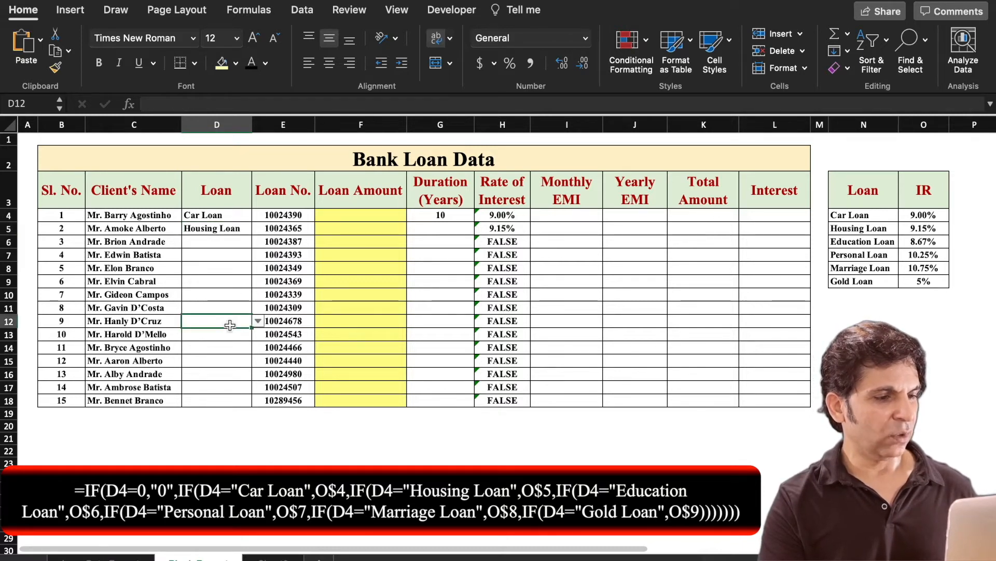
{"action": "left_click", "coordinate": [258, 320]}
{"action": "left_click", "coordinate": [239, 411]}
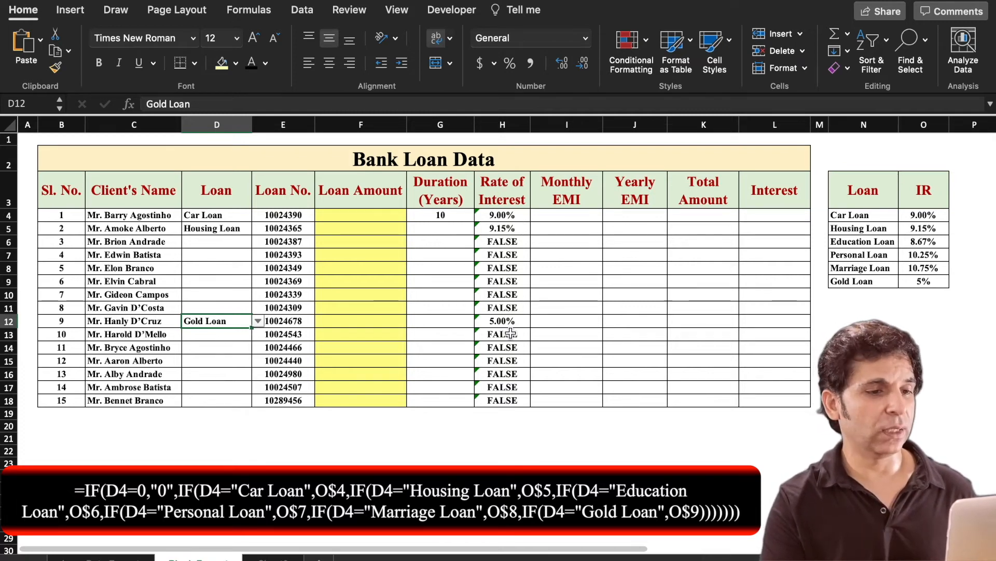
Wrap the Rate of Interest formula in H4 in an outer IF(D4=0,"0",…) with its closing parenthesis, and enter it.
{"action": "left_click", "coordinate": [511, 215]}
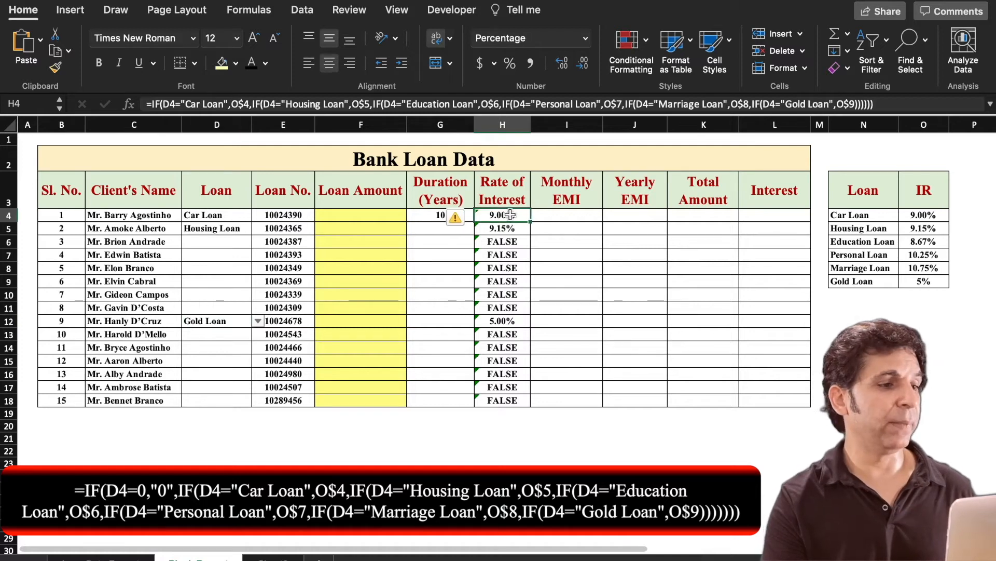
{"action": "left_click", "coordinate": [151, 105]}
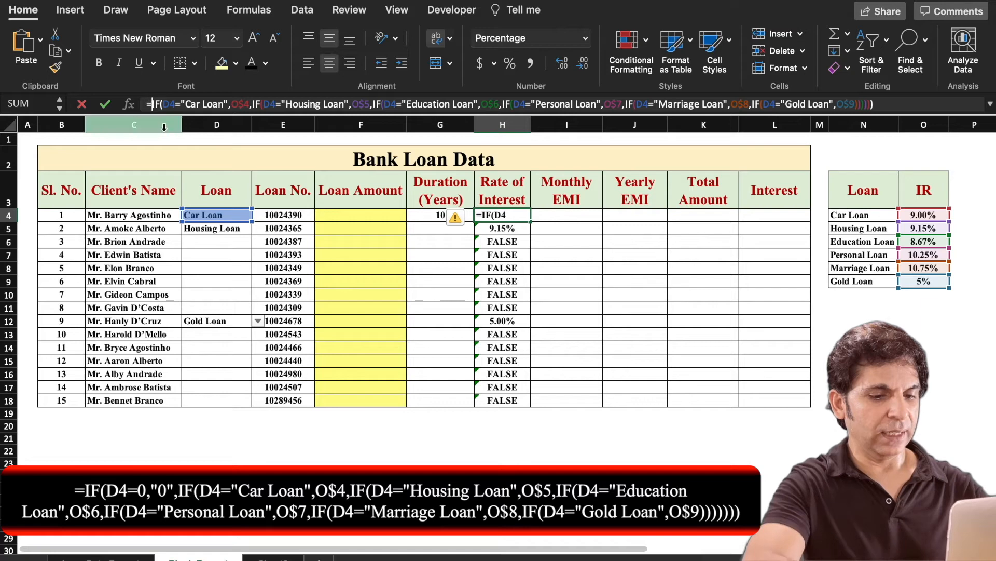
{"action": "type", "text": "if"}
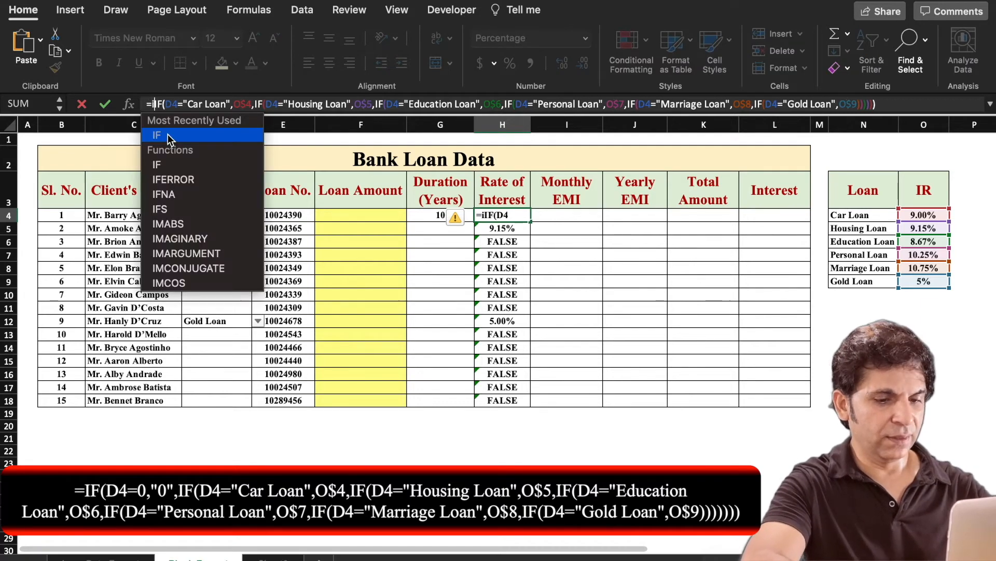
{"action": "type", "text": "("}
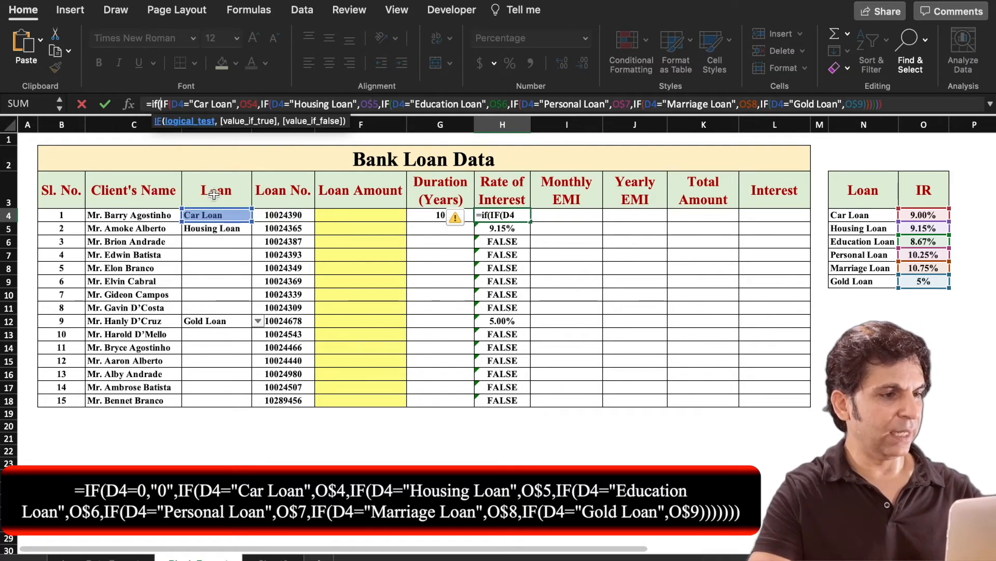
{"action": "left_click", "coordinate": [228, 216]}
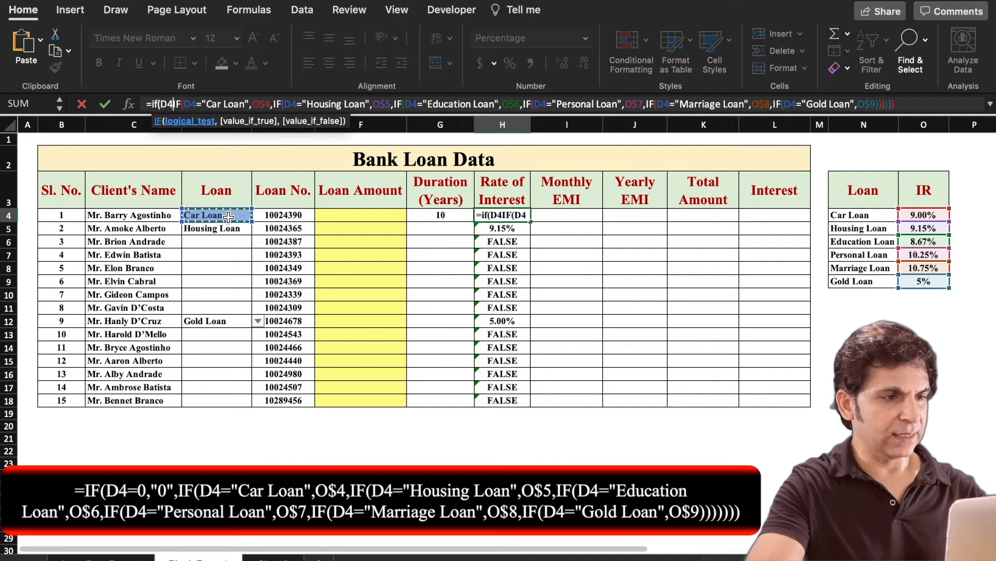
{"action": "type", "text": "="}
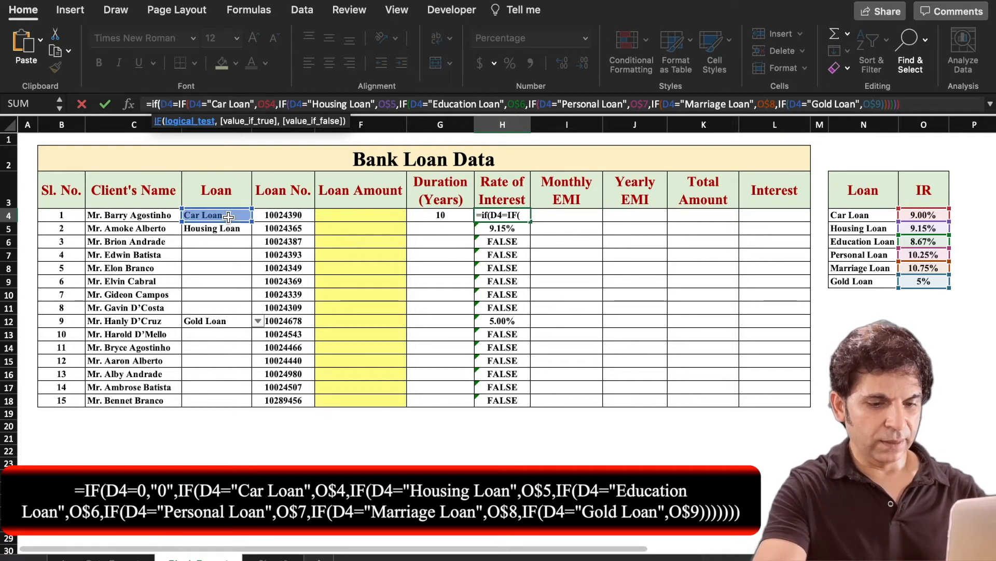
{"action": "type", "text": "0"}
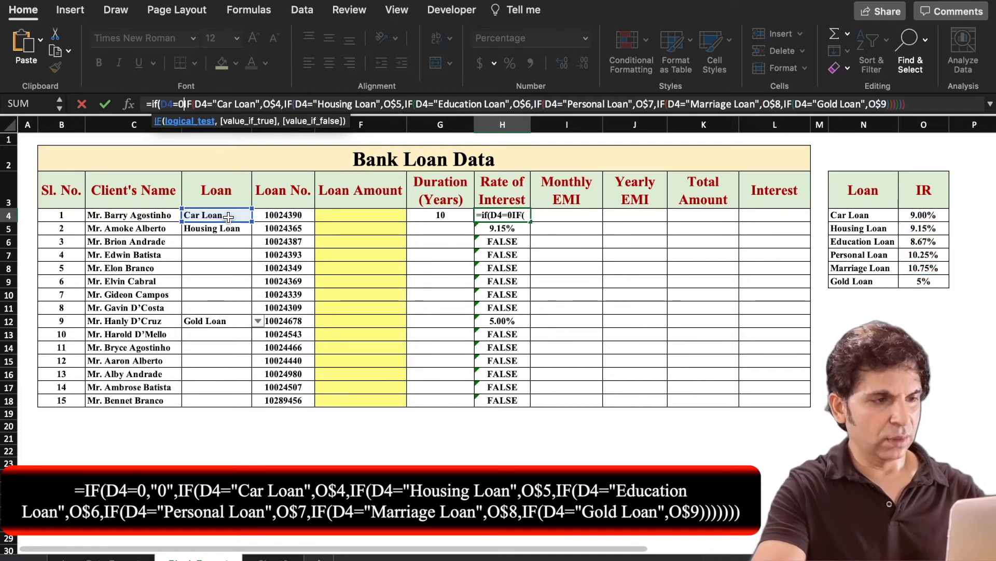
{"action": "type", "text": ","}
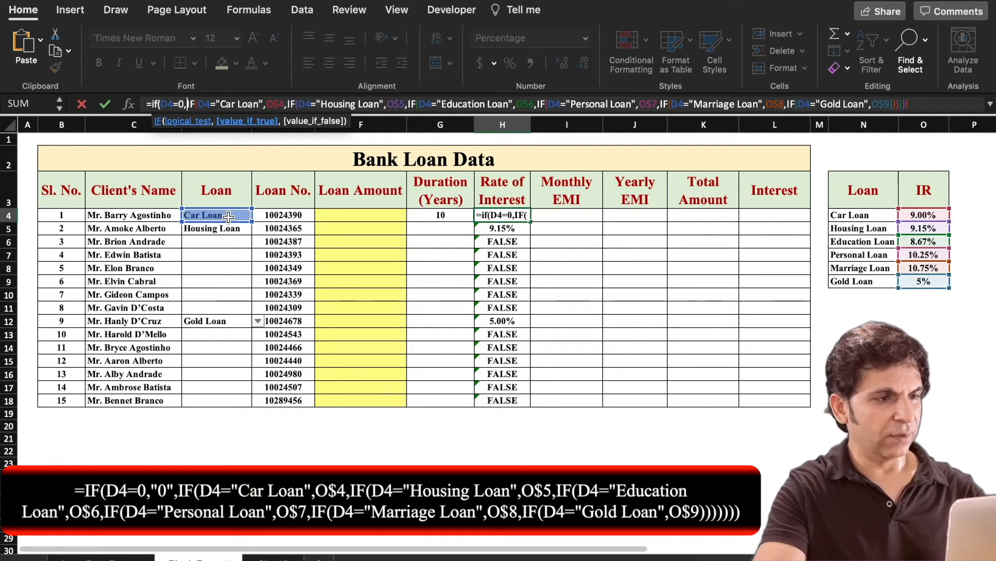
{"action": "type", "text": "\""}
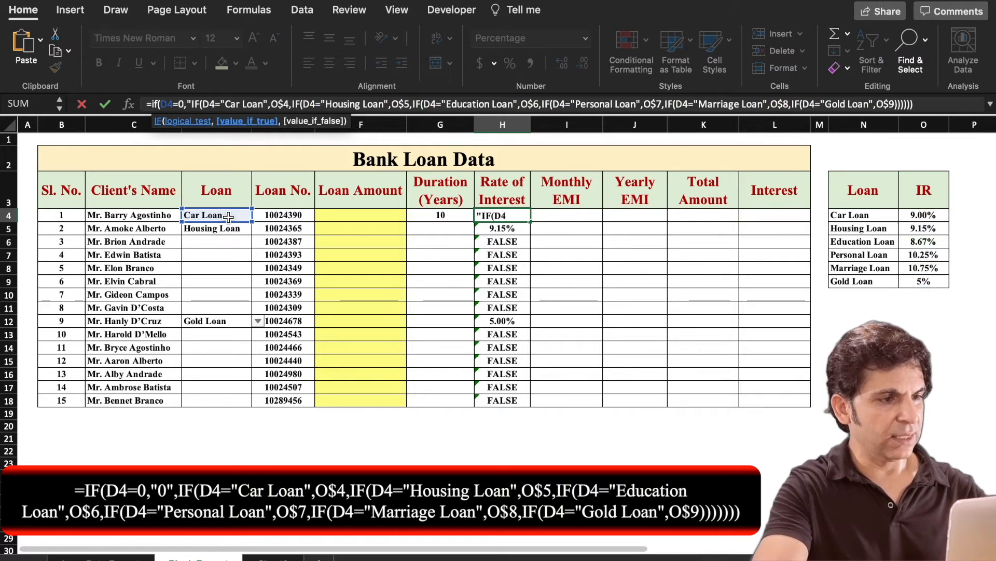
{"action": "type", "text": "0"}
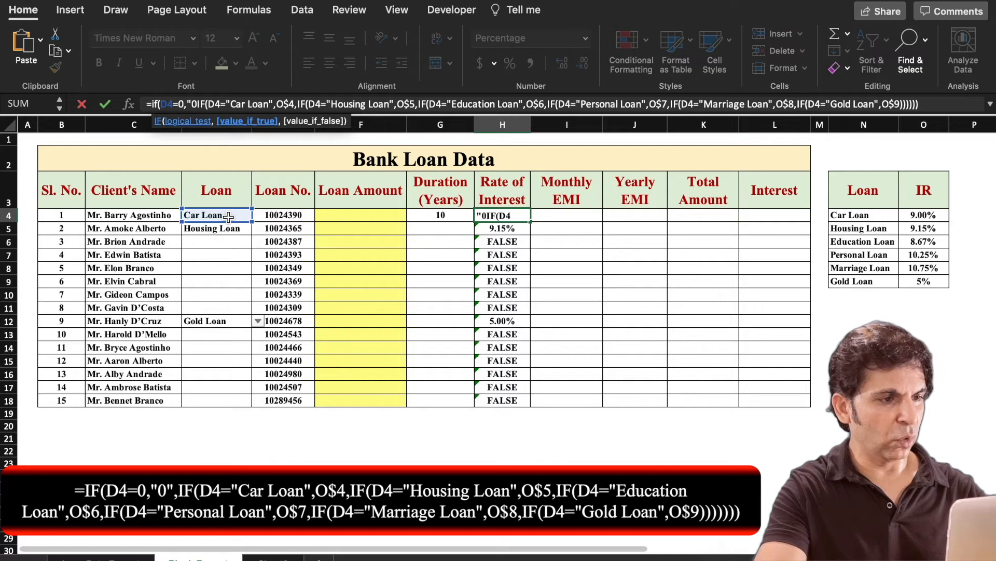
{"action": "type", "text": "\""}
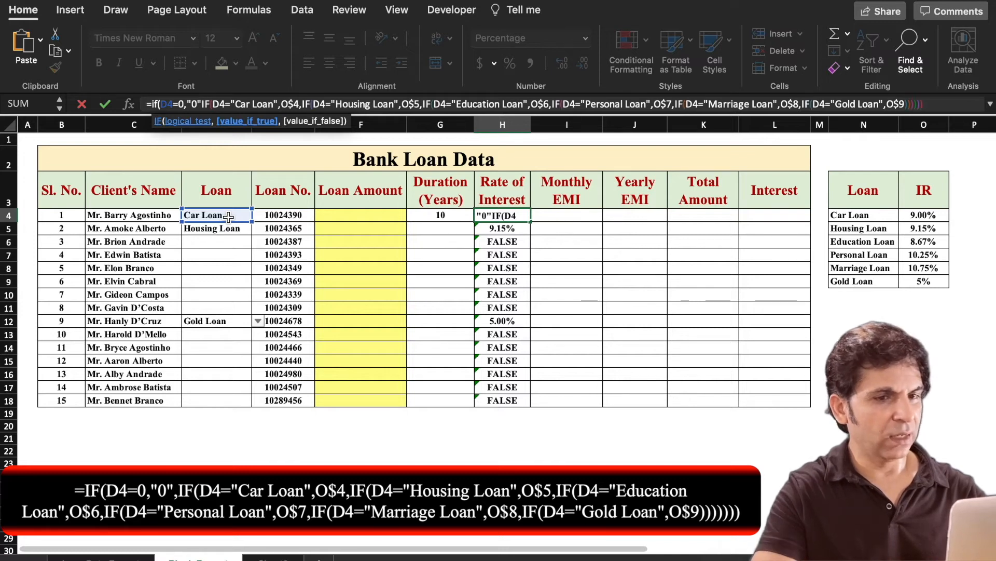
{"action": "type", "text": ","}
{"action": "left_click", "coordinate": [947, 106]}
{"action": "type", "text": ")"}
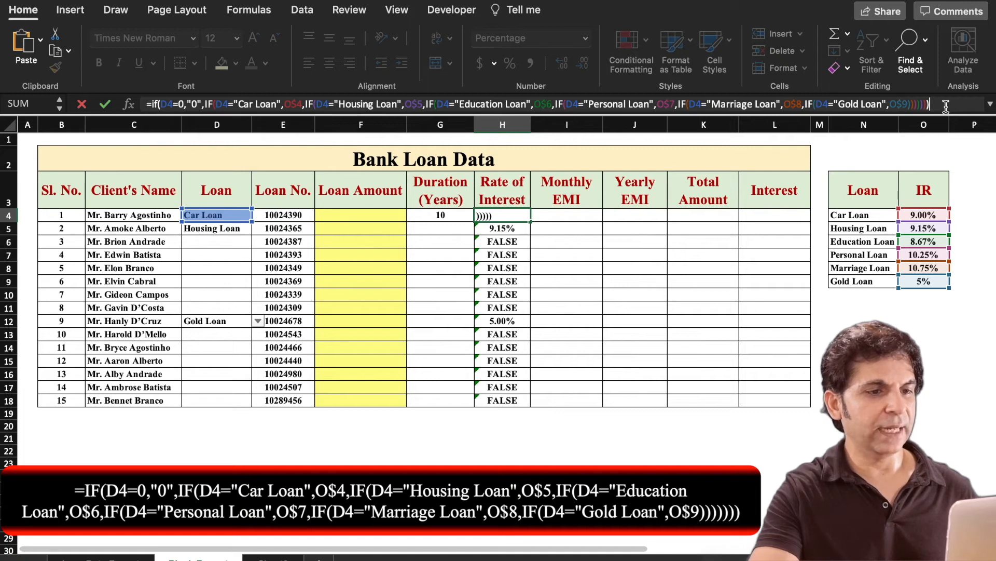
{"action": "key", "text": "Return"}
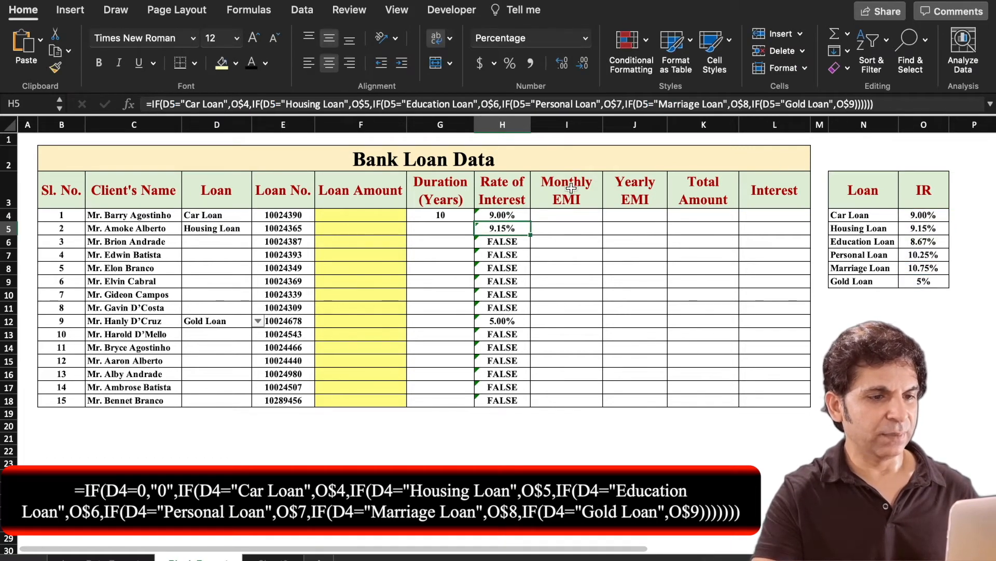
Copy the revised Rate of Interest formula from H4 down to H18.
{"action": "left_click", "coordinate": [515, 212]}
{"action": "left_click_drag", "start_coordinate": [530, 222], "coordinate": [529, 400]}
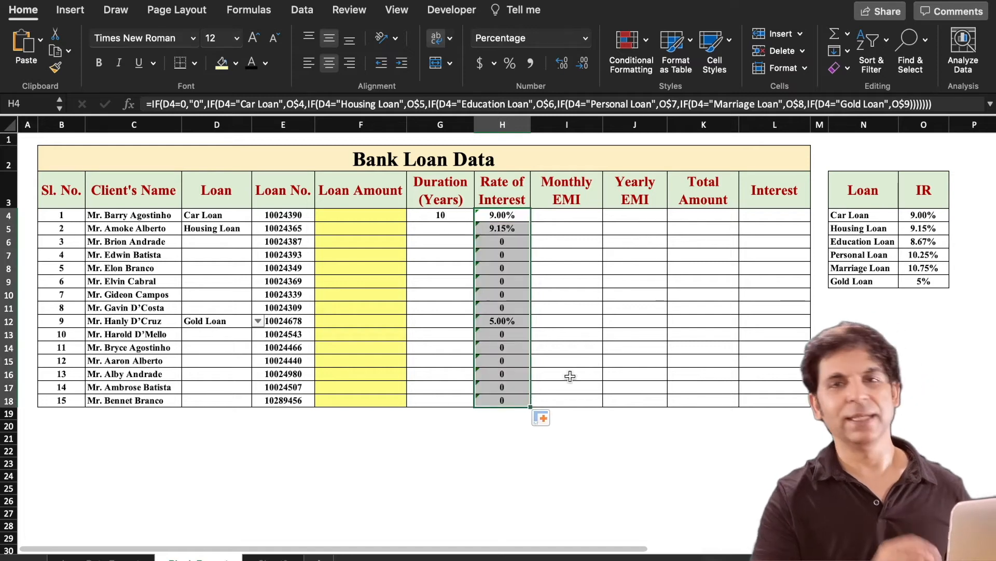
{"action": "left_click", "coordinate": [611, 357]}
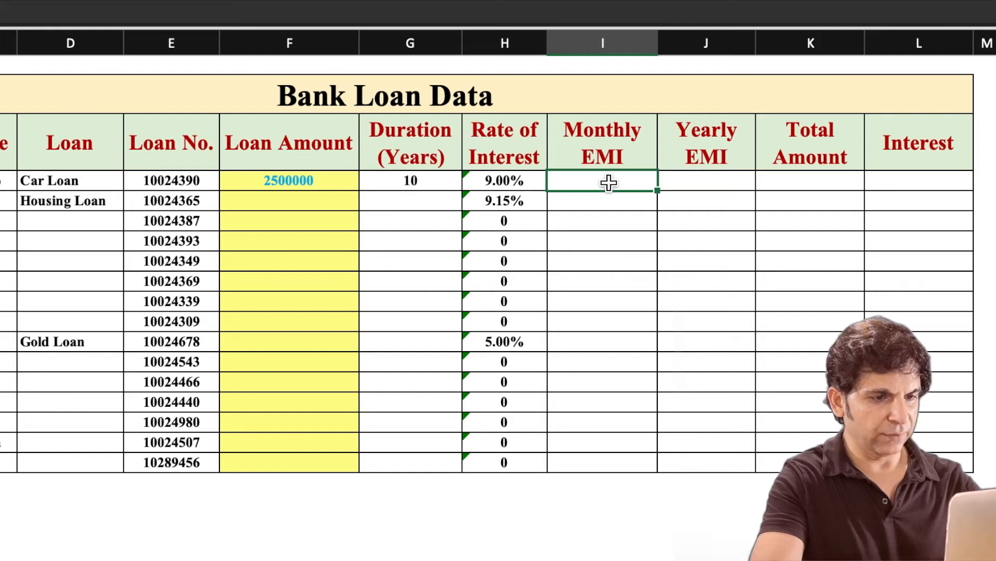
Enter the Monthly EMI formula =PMT(H4/12,G4*12,F4) in I4.
{"action": "type", "text": "=pmt("}
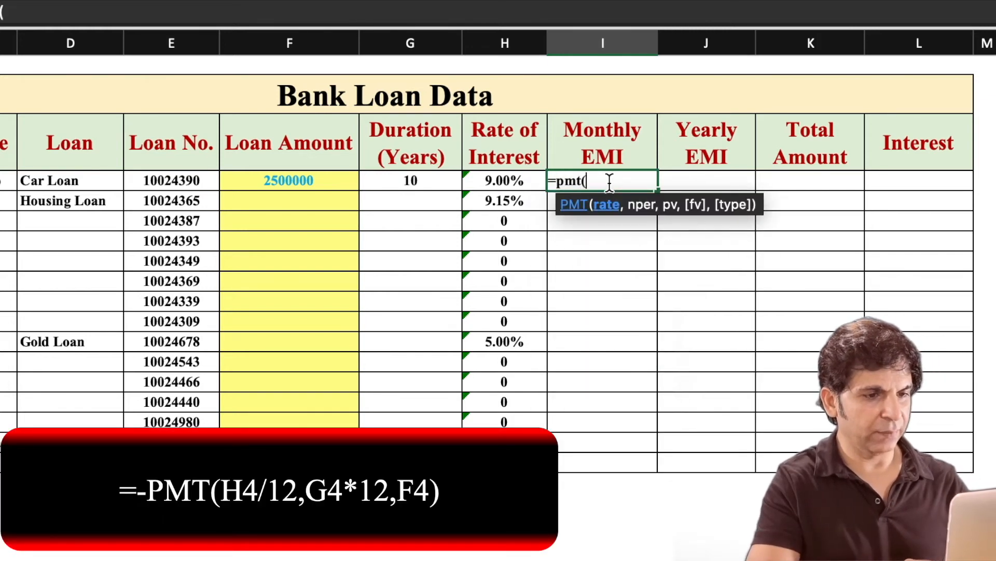
{"action": "left_click", "coordinate": [518, 181]}
{"action": "type", "text": "/12"}
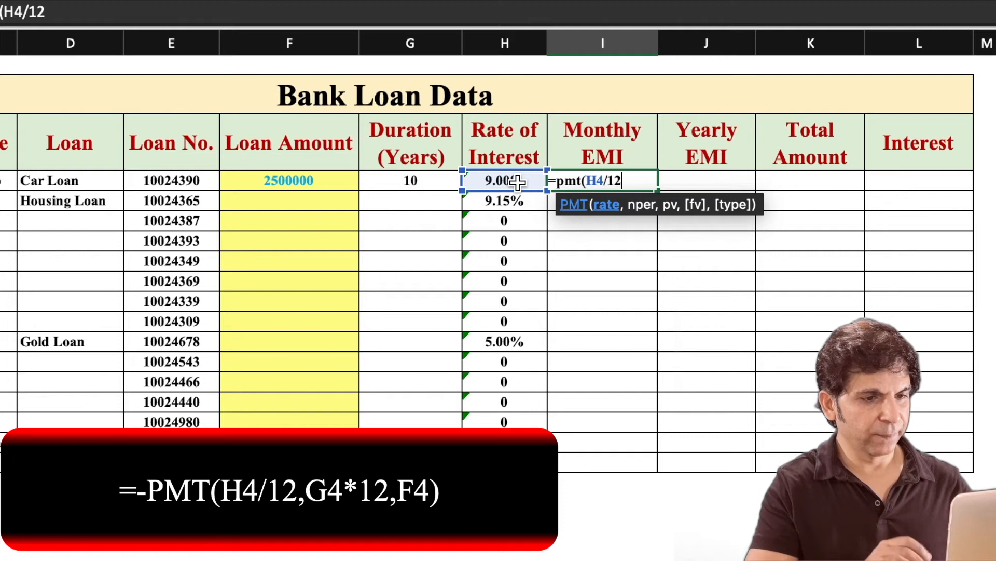
{"action": "type", "text": ","}
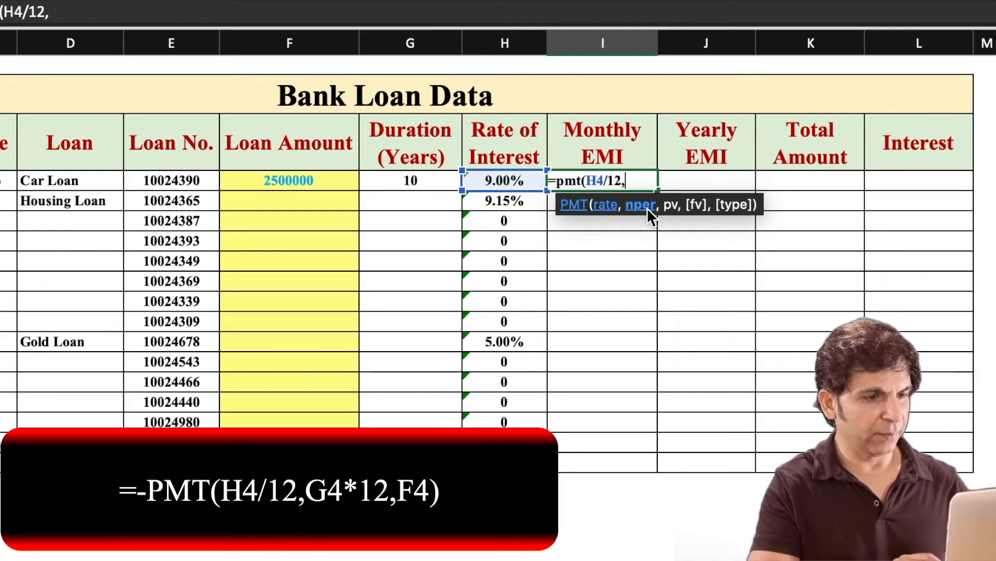
{"action": "left_click", "coordinate": [430, 182]}
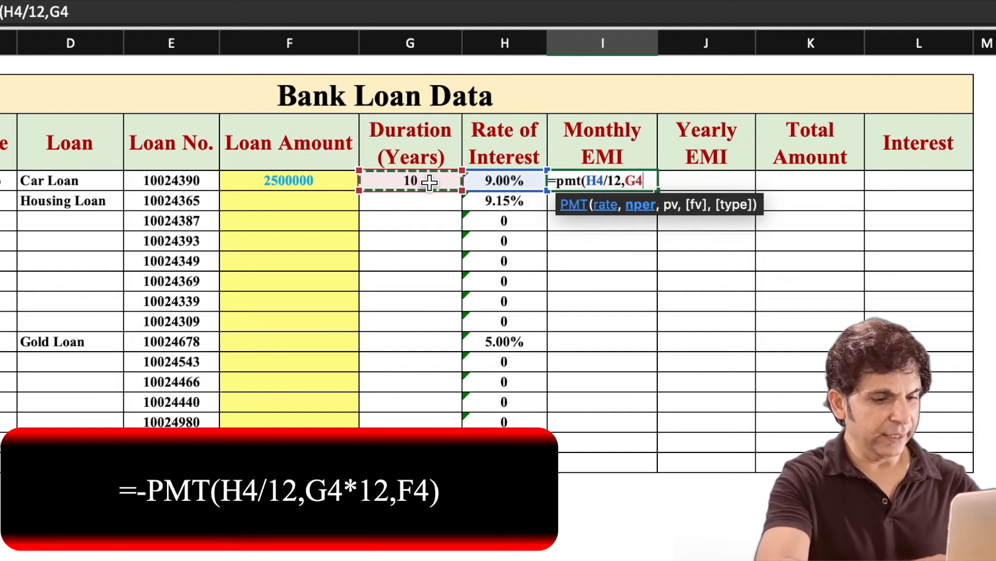
{"action": "type", "text": "*"}
{"action": "type", "text": "12"}
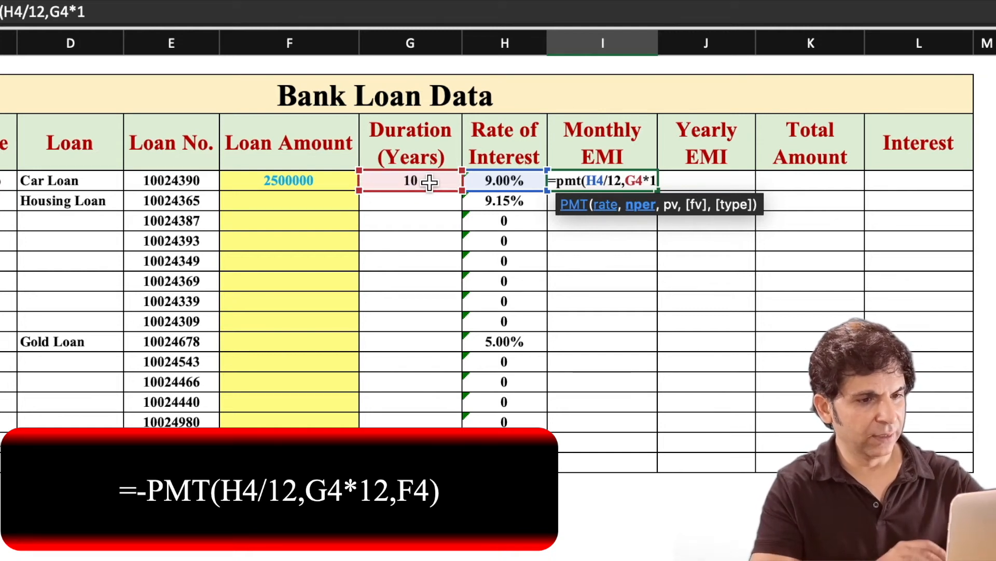
{"action": "type", "text": ","}
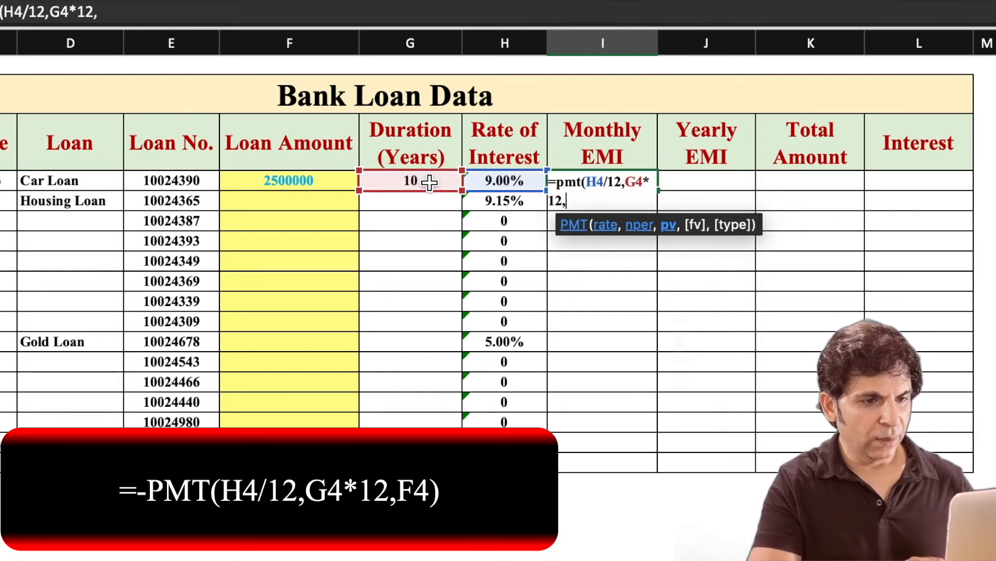
{"action": "left_click", "coordinate": [317, 181]}
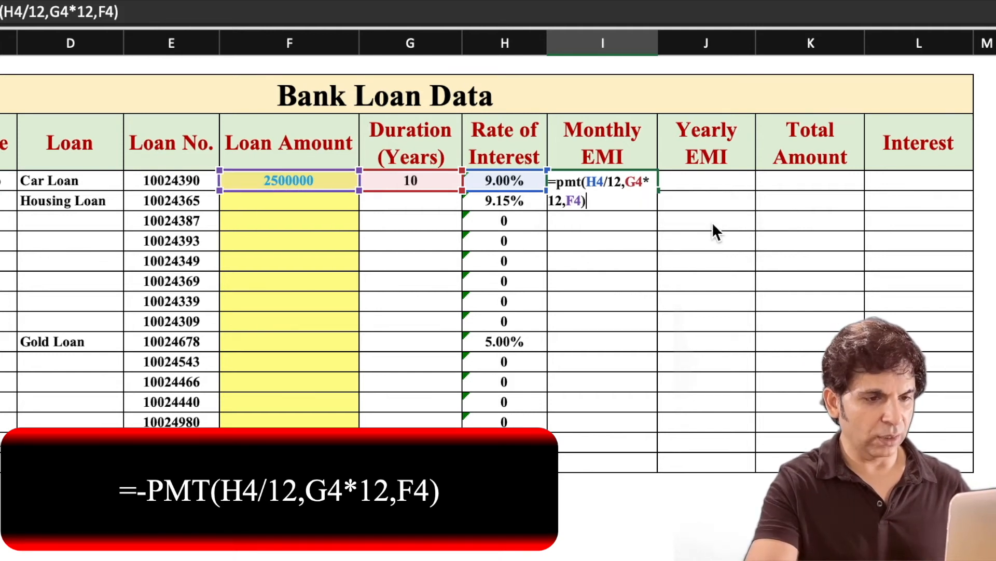
{"action": "key", "text": "Return"}
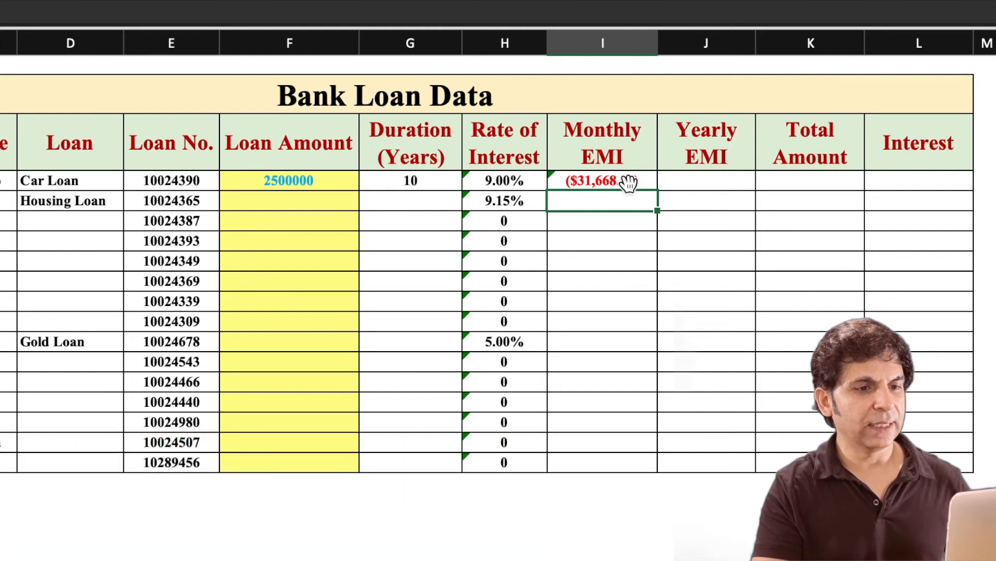
Put a minus sign before PMT in the I4 formula, making it =-PMT(H4/12,G4*12,F4).
{"action": "left_click", "coordinate": [630, 183]}
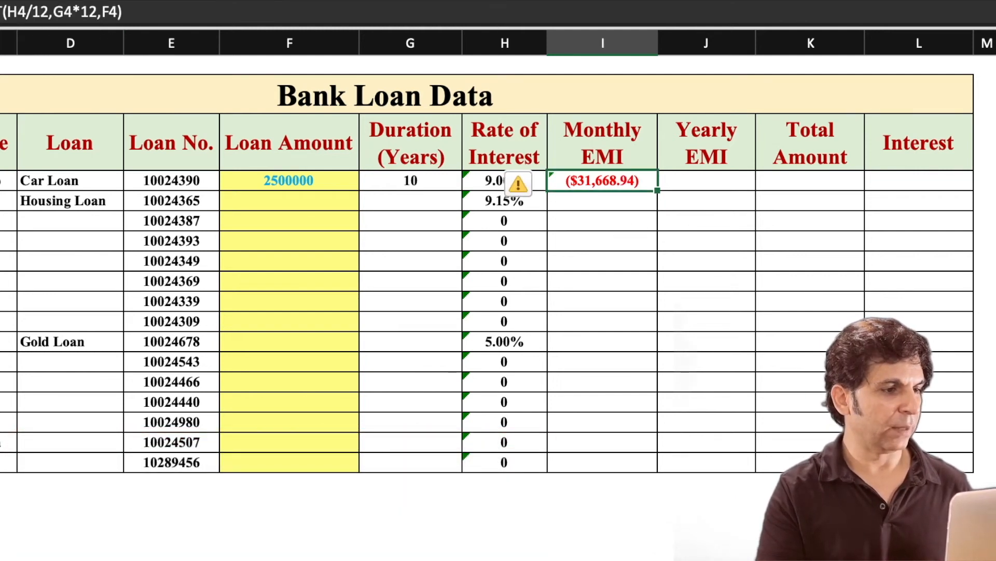
{"action": "key", "text": "F2"}
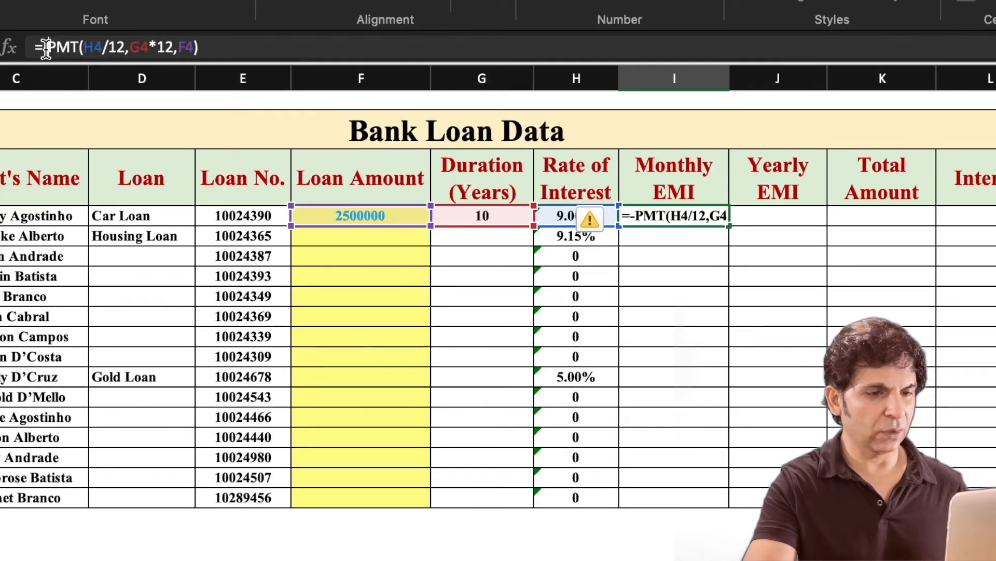
{"action": "key", "text": "Return"}
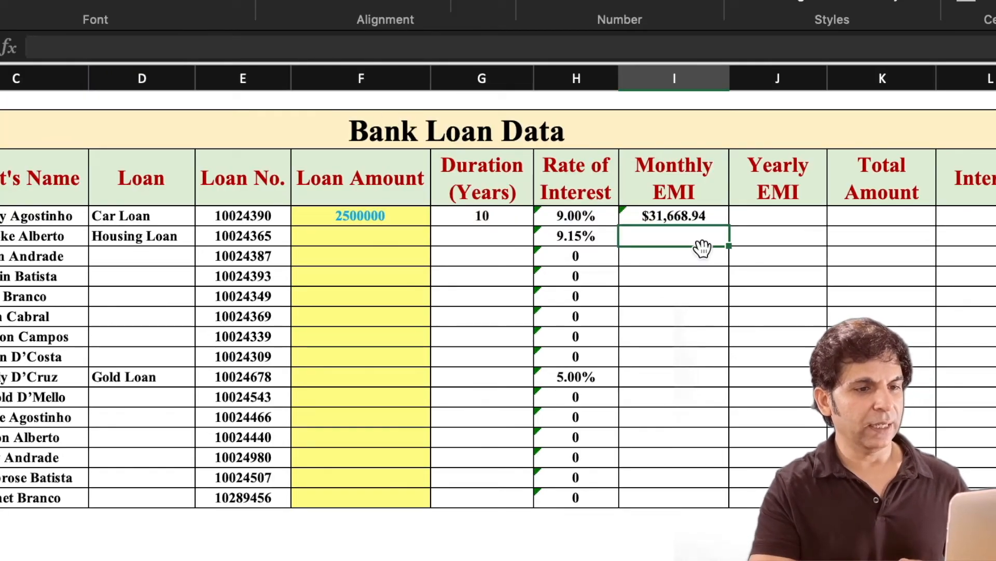
Format the Monthly EMI in I4 as currency with no symbol and 0 decimal places, and copy it down to I18.
{"action": "left_click", "coordinate": [717, 216]}
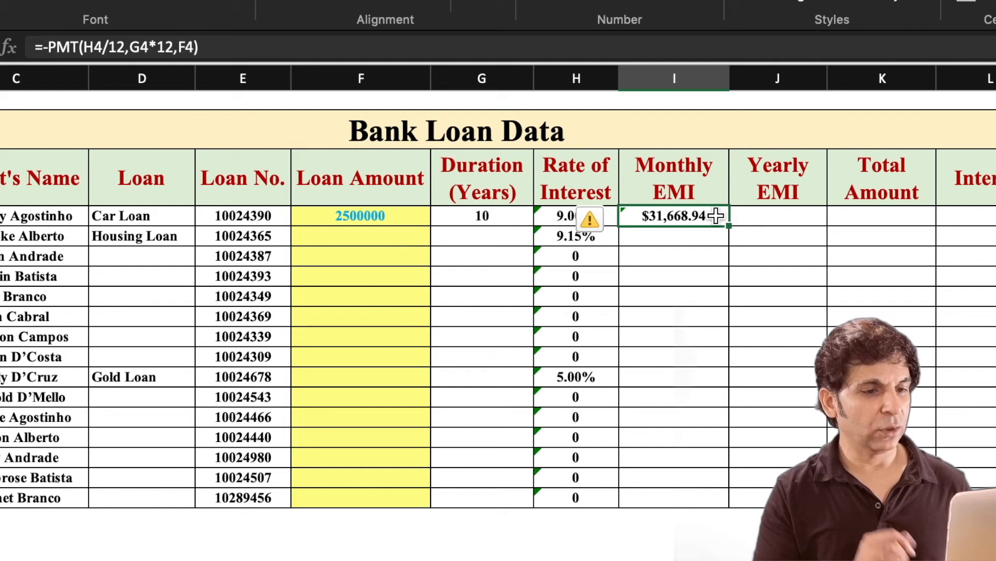
{"action": "right_click", "coordinate": [704, 216]}
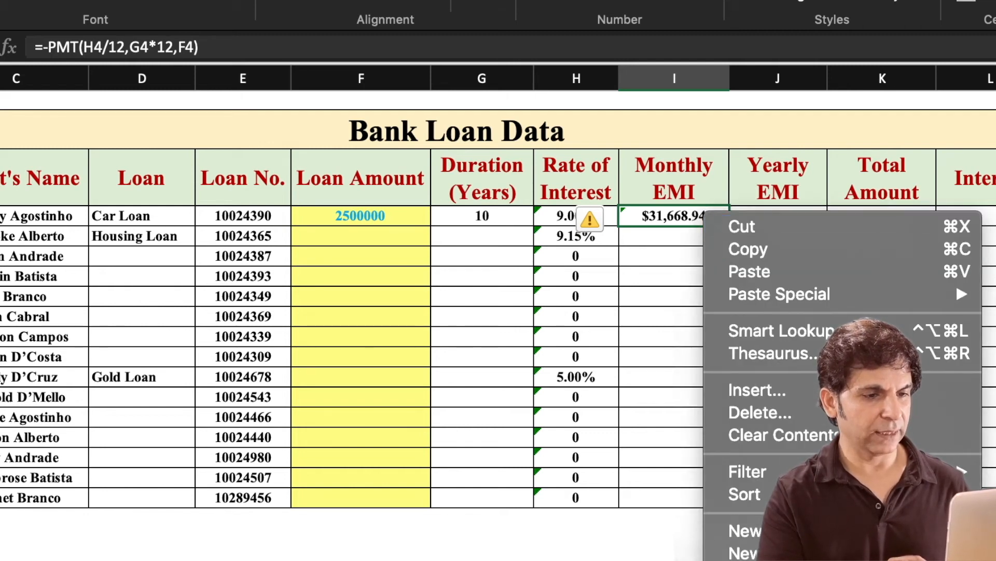
{"action": "left_click", "coordinate": [748, 560]}
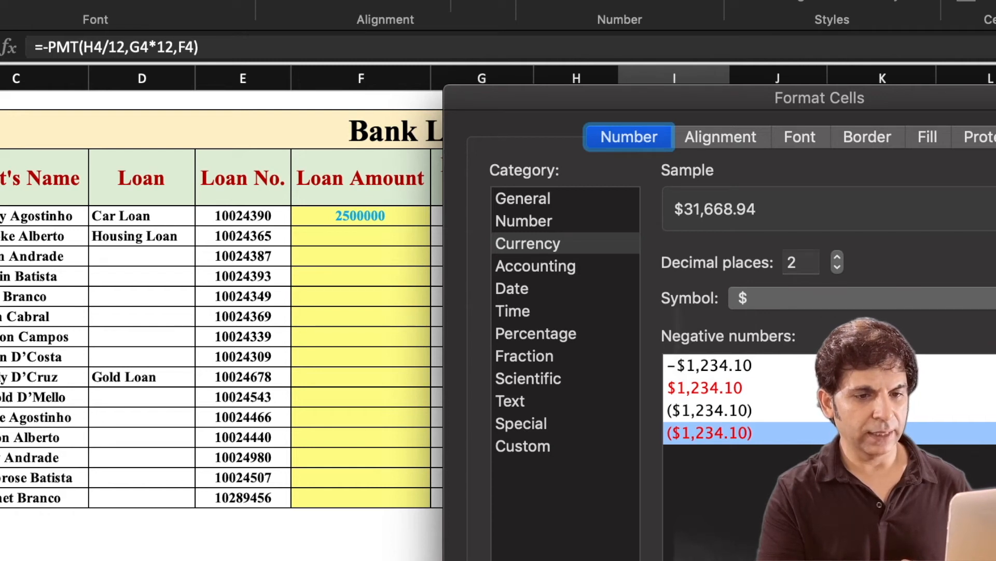
{"action": "left_click", "coordinate": [955, 304]}
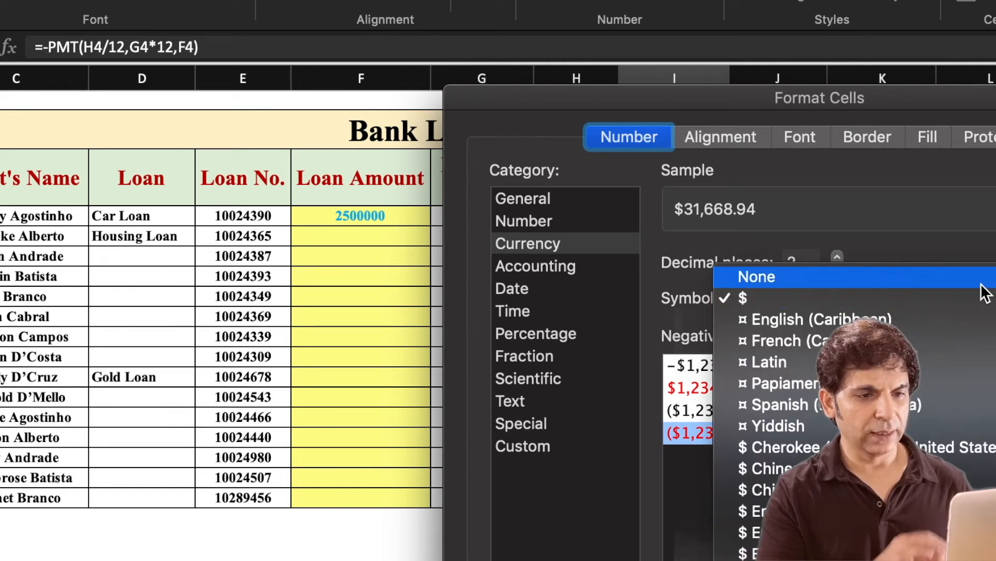
{"action": "left_click", "coordinate": [981, 280]}
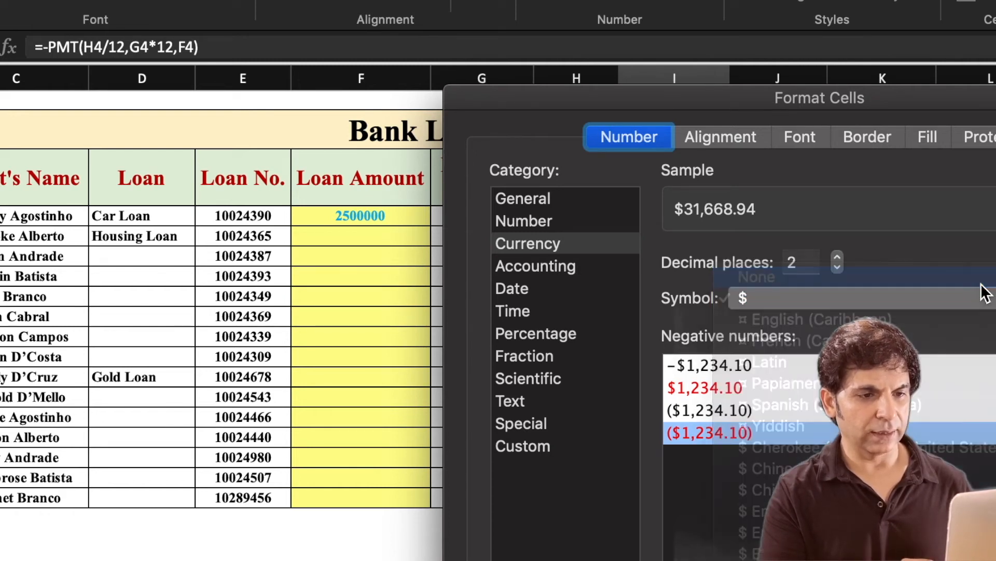
{"action": "left_click", "coordinate": [837, 269]}
{"action": "left_click", "coordinate": [838, 269]}
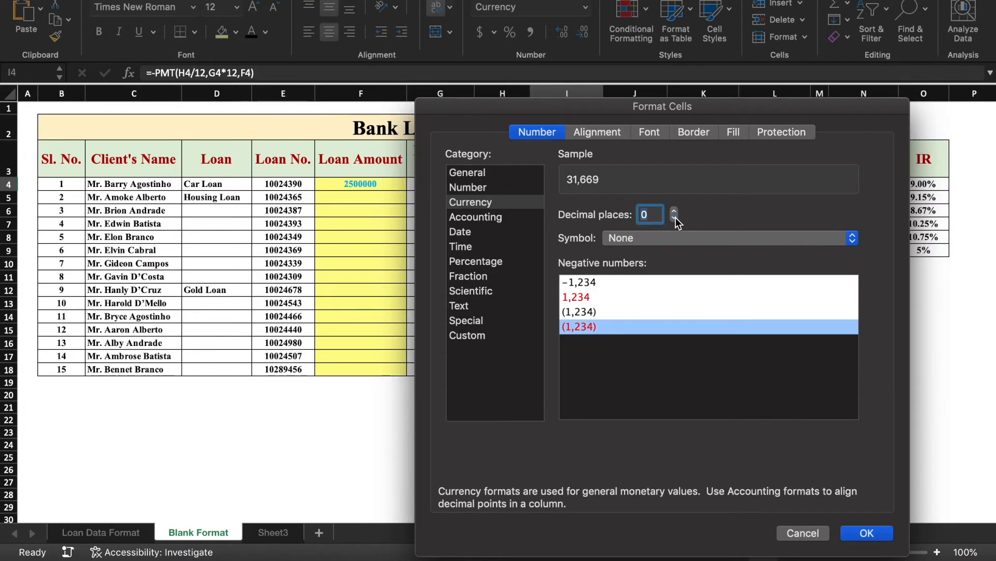
{"action": "left_click", "coordinate": [871, 534]}
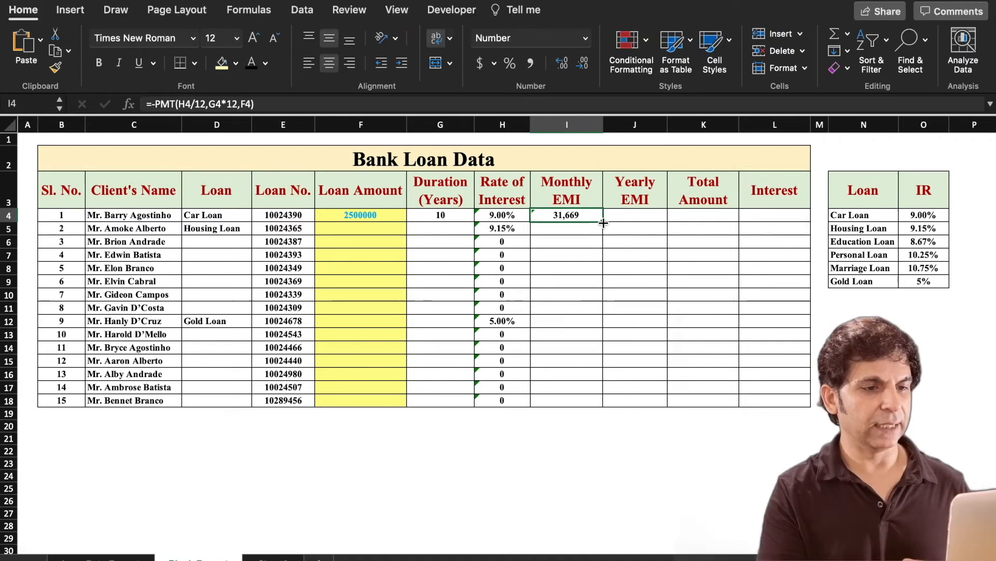
{"action": "left_click_drag", "start_coordinate": [603, 190], "coordinate": [615, 415]}
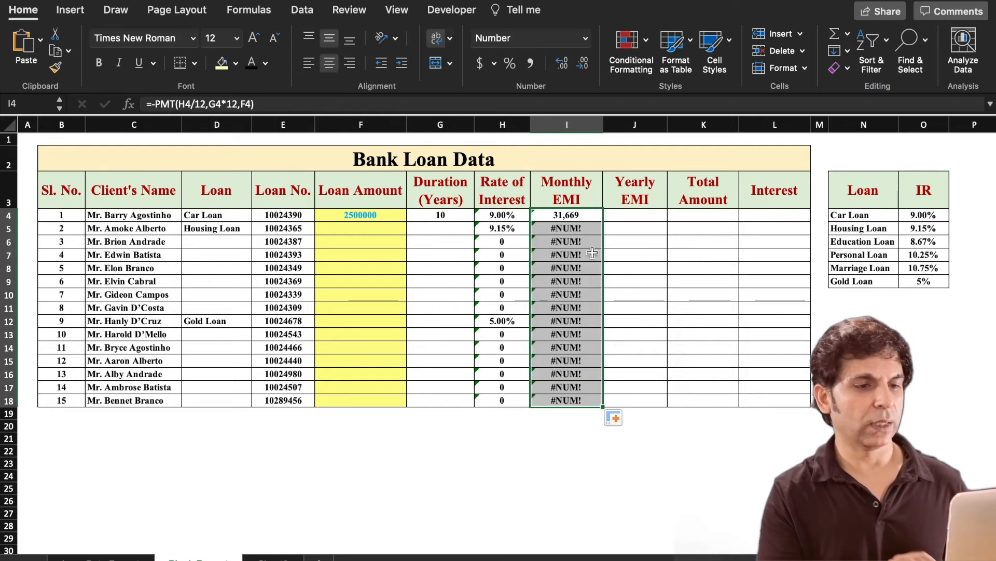
Wrap the Monthly EMI formula in I4 as =IF(F4=0,"0",-PMT(H4/12,G4*12,F4)) and copy it down to I18.
{"action": "left_click", "coordinate": [579, 214]}
{"action": "left_click", "coordinate": [146, 105]}
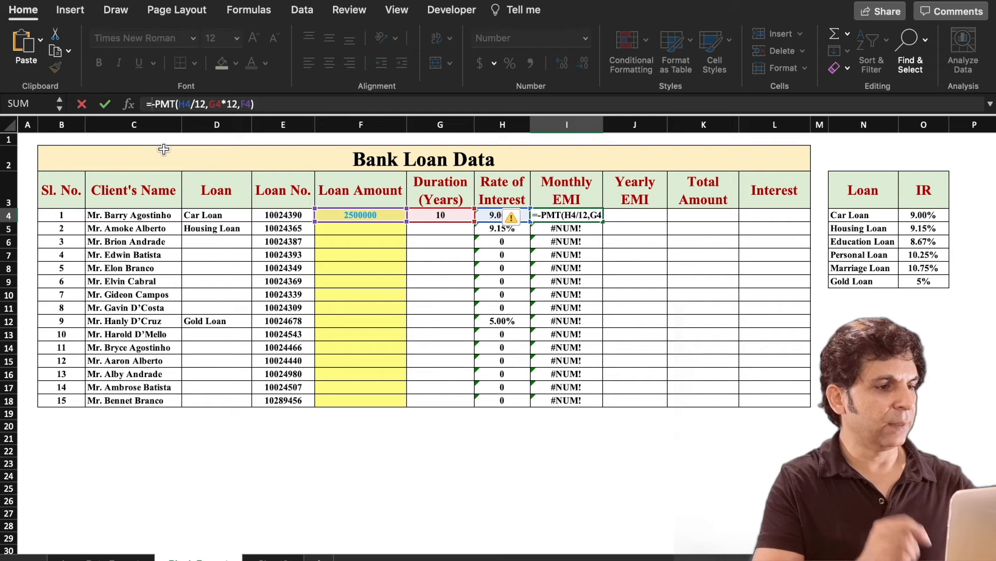
{"action": "type", "text": "if("}
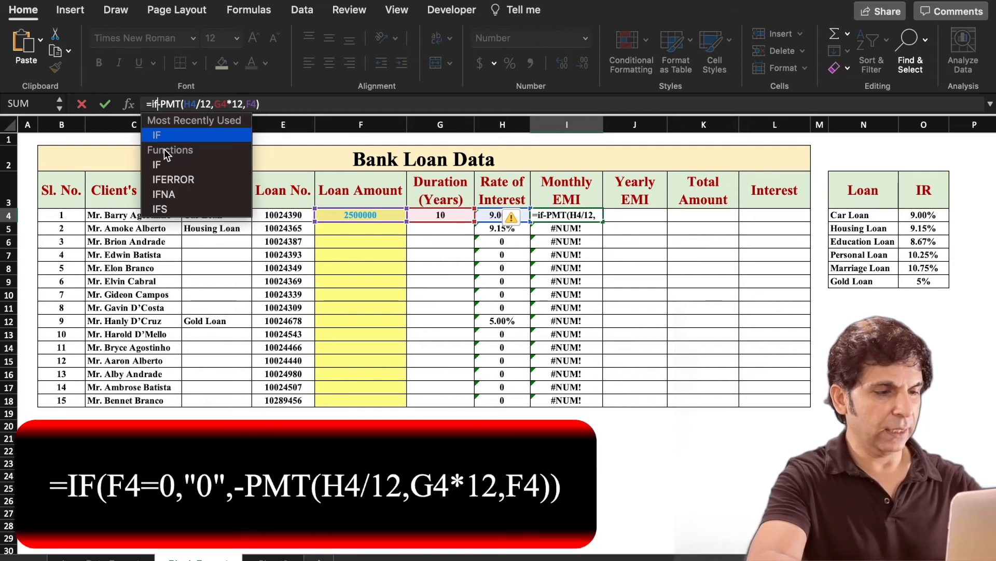
{"action": "left_click", "coordinate": [381, 216]}
{"action": "type", "text": "=0,"}
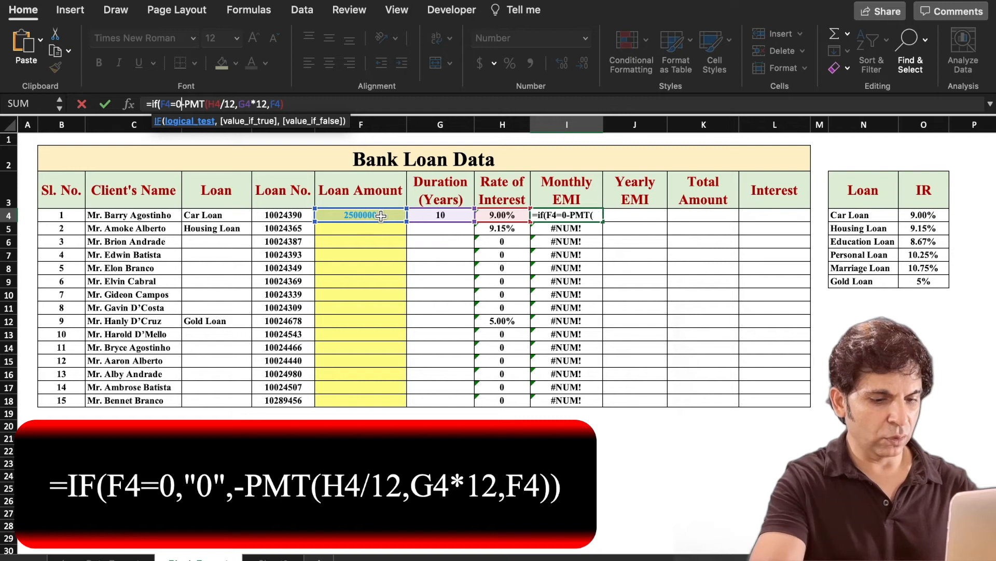
{"action": "type", "text": "\""}
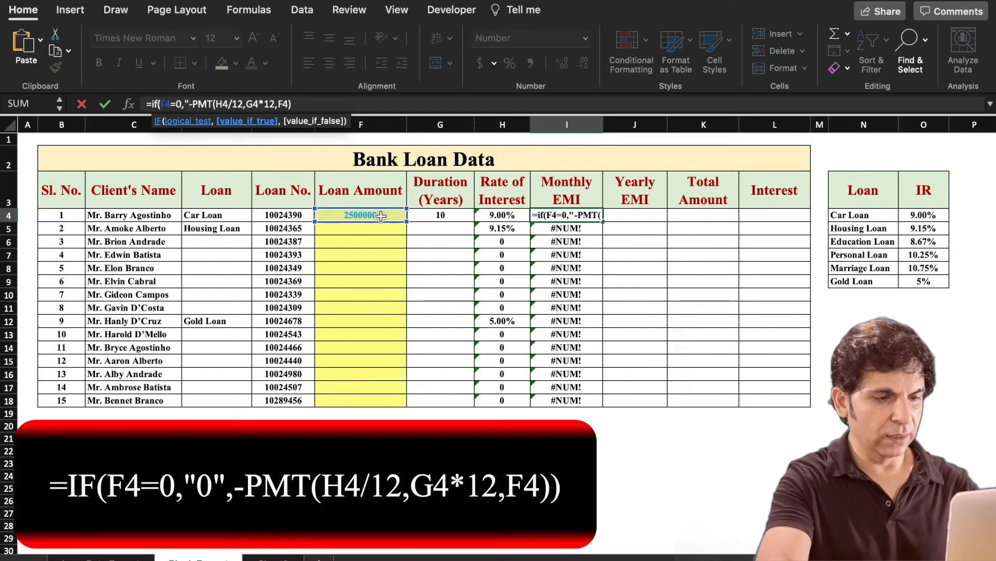
{"action": "type", "text": "0"}
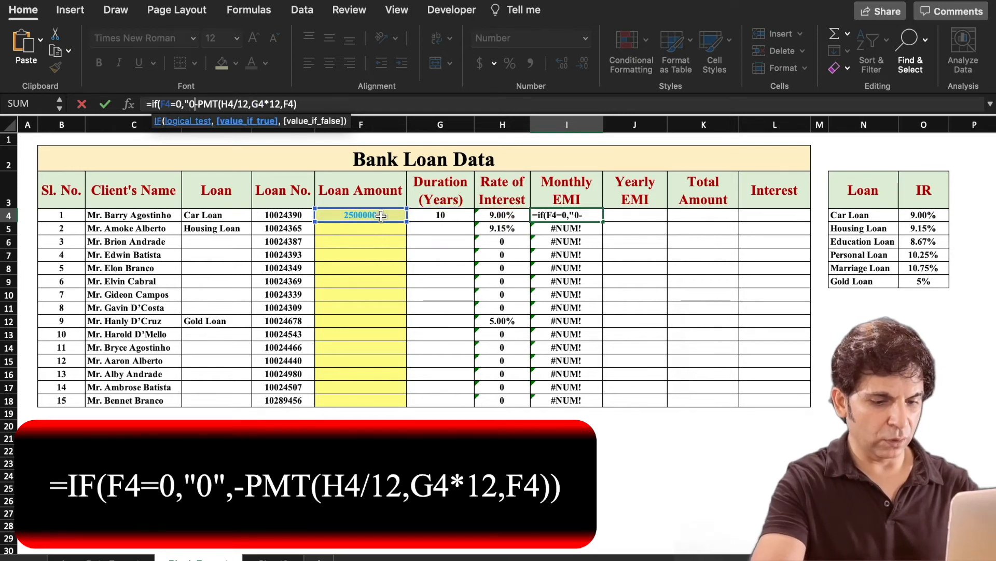
{"action": "type", "text": "\","}
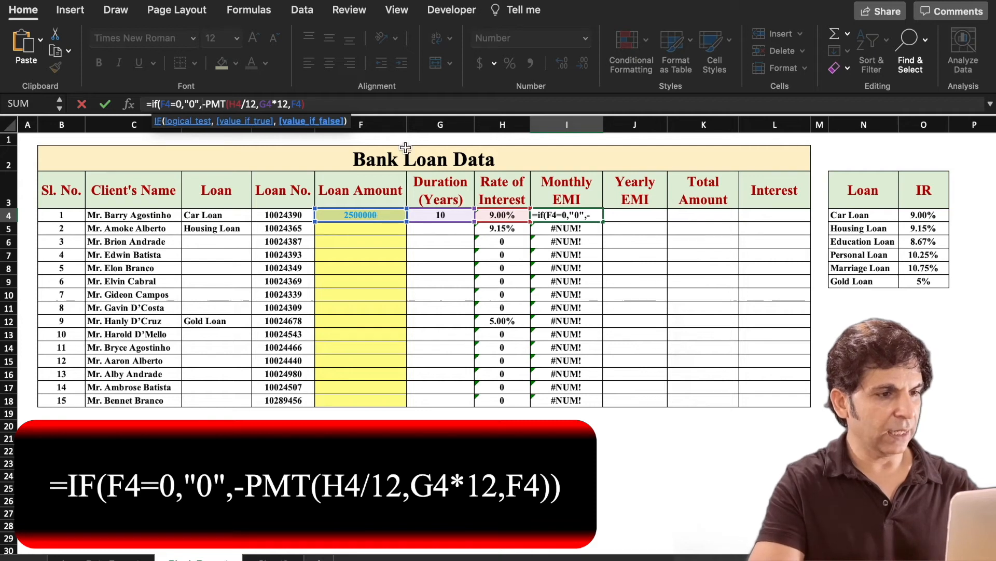
{"action": "left_click", "coordinate": [366, 102]}
{"action": "type", "text": ")"}
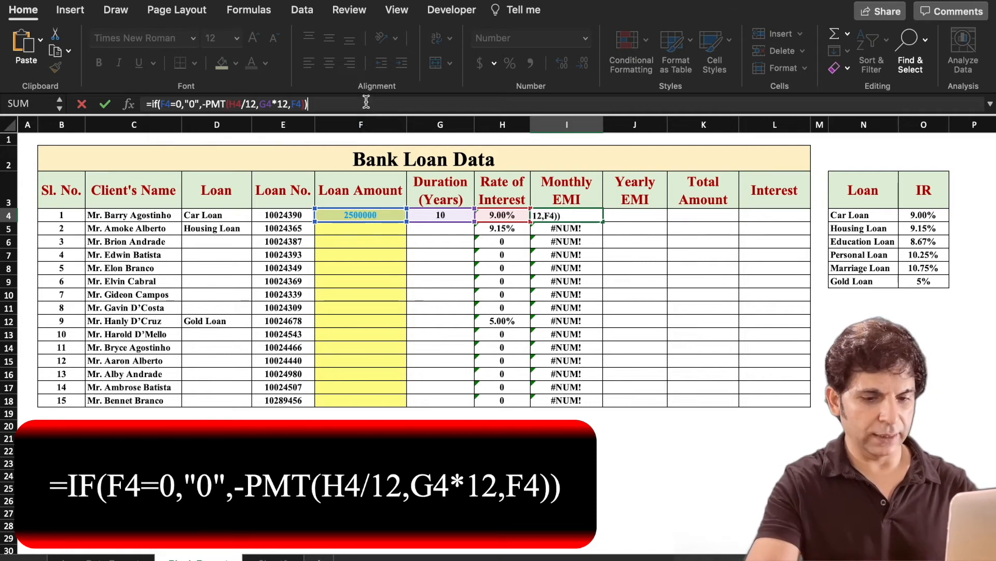
{"action": "key", "text": "Return"}
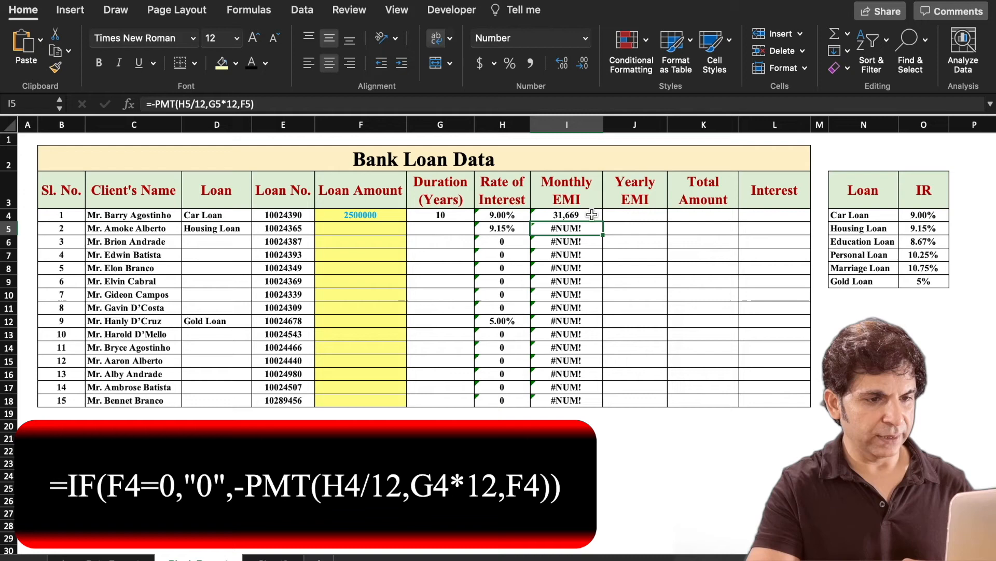
{"action": "left_click", "coordinate": [597, 215]}
{"action": "left_click_drag", "start_coordinate": [604, 222], "coordinate": [607, 409]}
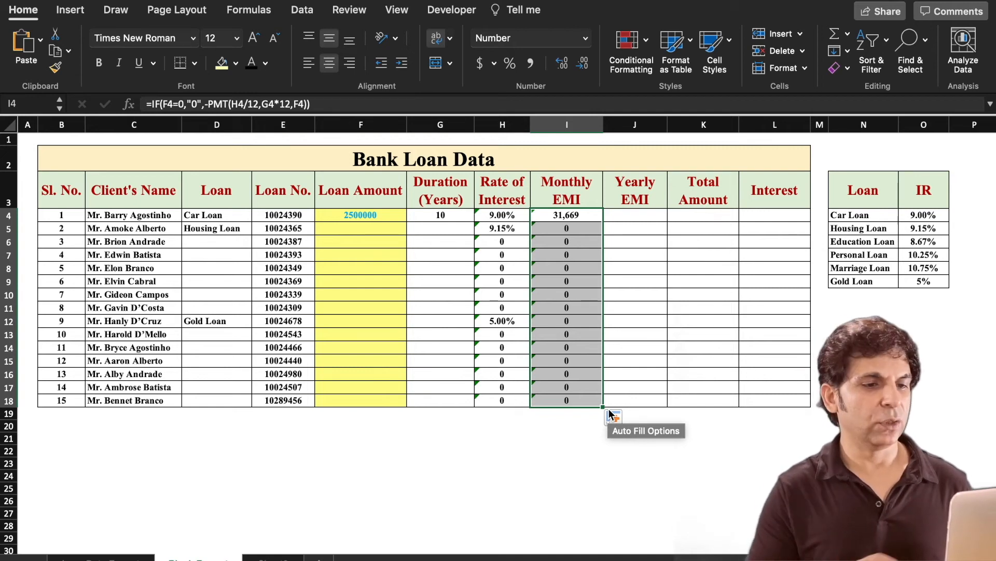
Enter the Yearly EMI formula =I4*12 in J4.
{"action": "left_click", "coordinate": [634, 218]}
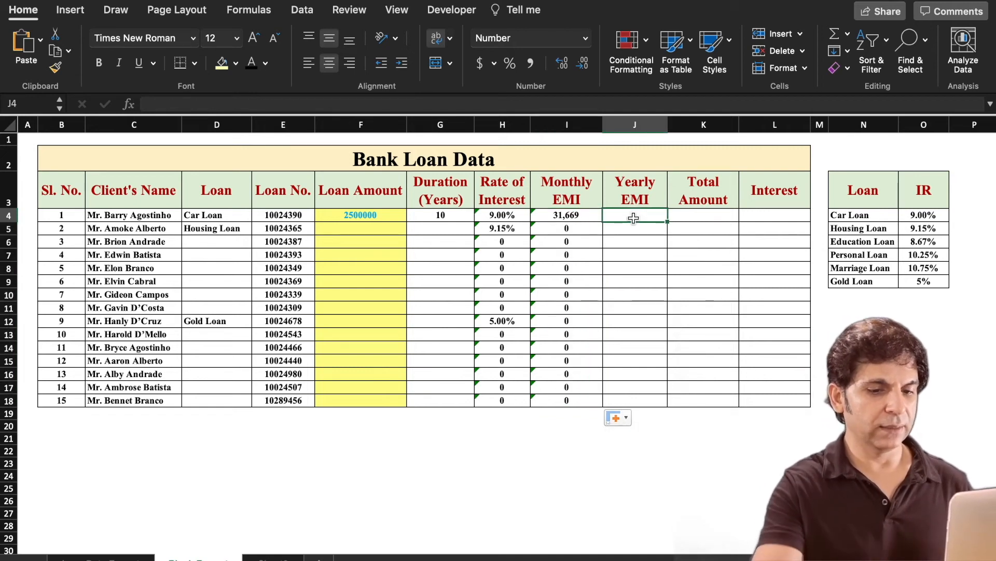
{"action": "type", "text": "="}
{"action": "left_click", "coordinate": [587, 217]}
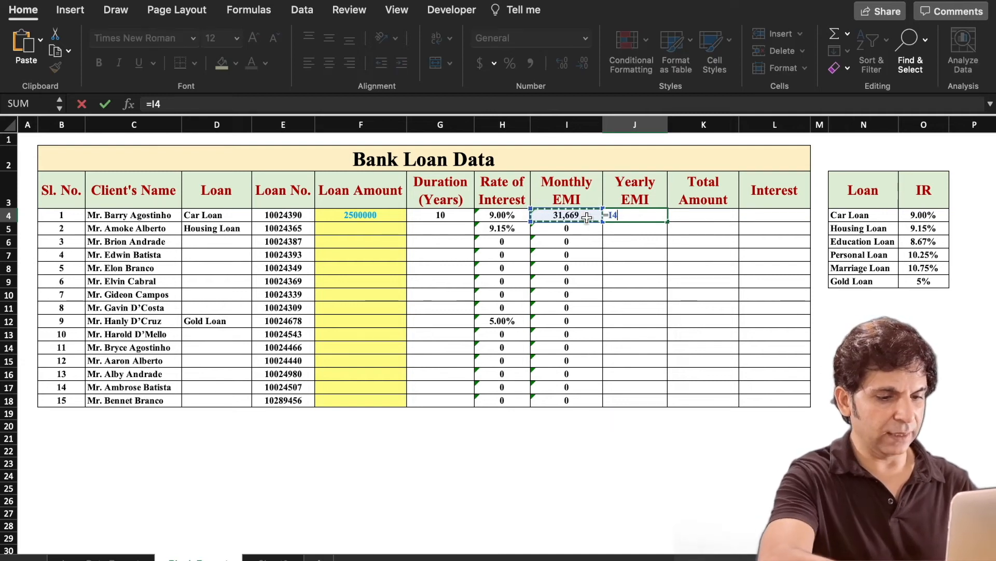
{"action": "type", "text": "*12"}
{"action": "key", "text": "Return"}
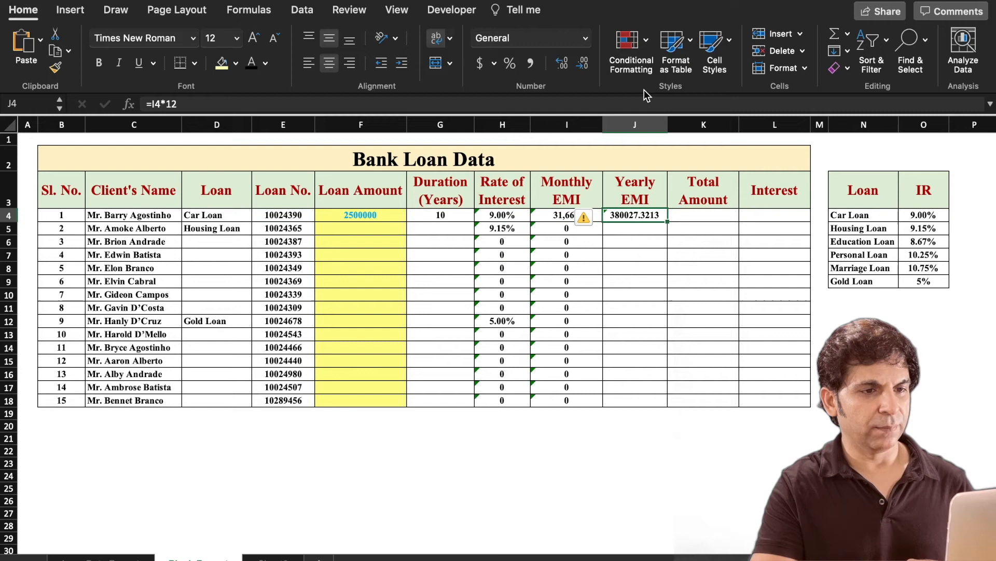
Reduce the Yearly EMI in J4 to no decimal places and copy it down to J18.
{"action": "left_click", "coordinate": [584, 63]}
{"action": "left_click", "coordinate": [584, 63]}
{"action": "left_click", "coordinate": [585, 64]}
{"action": "left_click", "coordinate": [584, 63]}
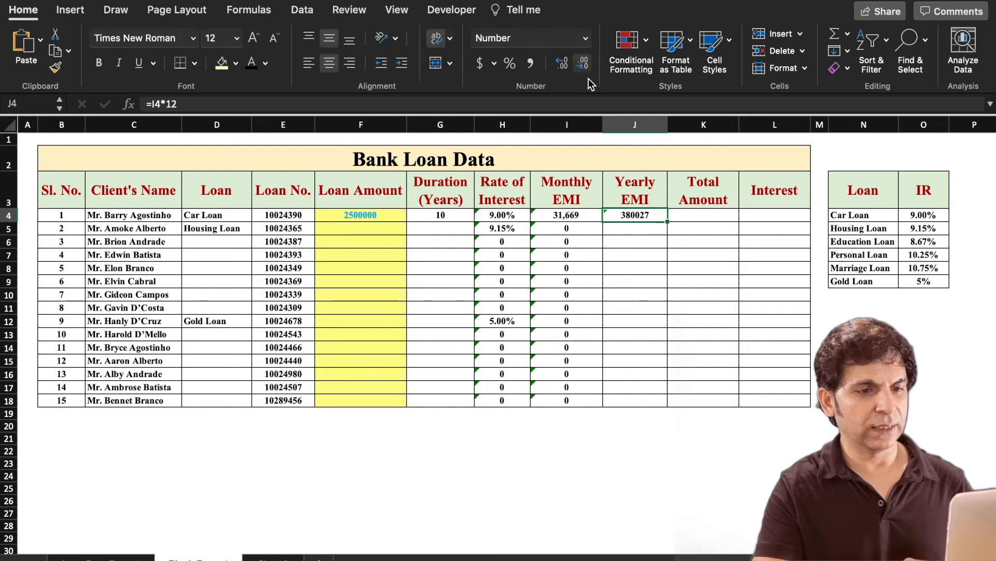
{"action": "left_click_drag", "start_coordinate": [669, 222], "coordinate": [671, 405]}
Enter the Total Amount formula =J4*G4 in K4.
{"action": "left_click", "coordinate": [711, 215]}
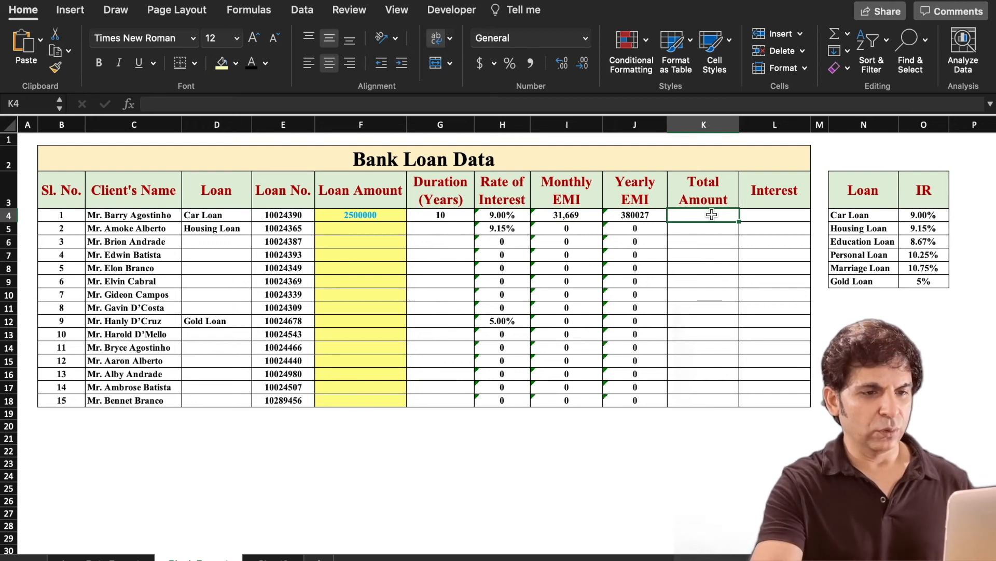
{"action": "type", "text": "="}
{"action": "left_click", "coordinate": [644, 215]}
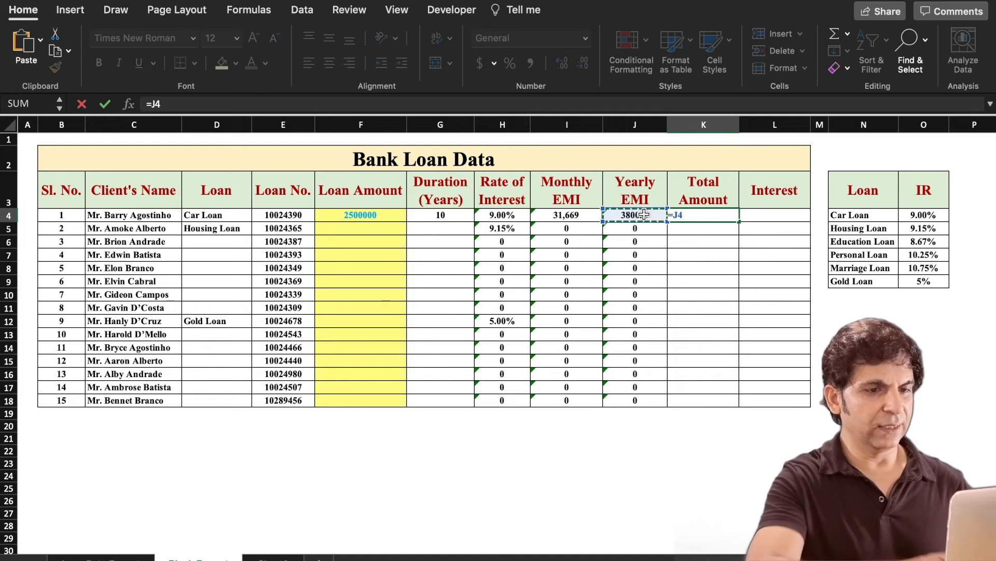
{"action": "type", "text": "*"}
{"action": "left_click", "coordinate": [451, 214]}
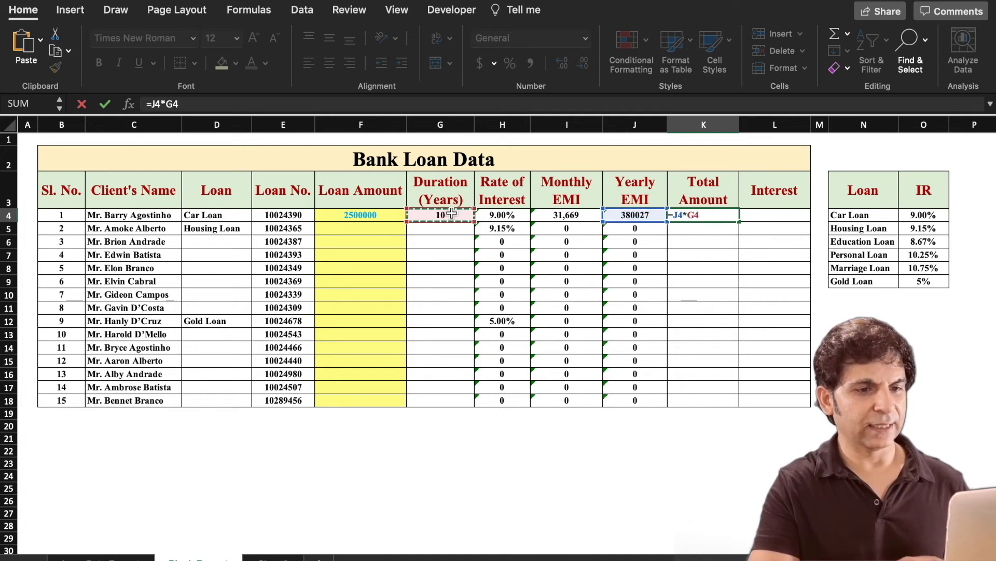
{"action": "key", "text": "Return"}
Remove the decimal places from the Total Amount in K4 and copy it down to K18.
{"action": "left_click", "coordinate": [583, 64]}
{"action": "left_click", "coordinate": [583, 65]}
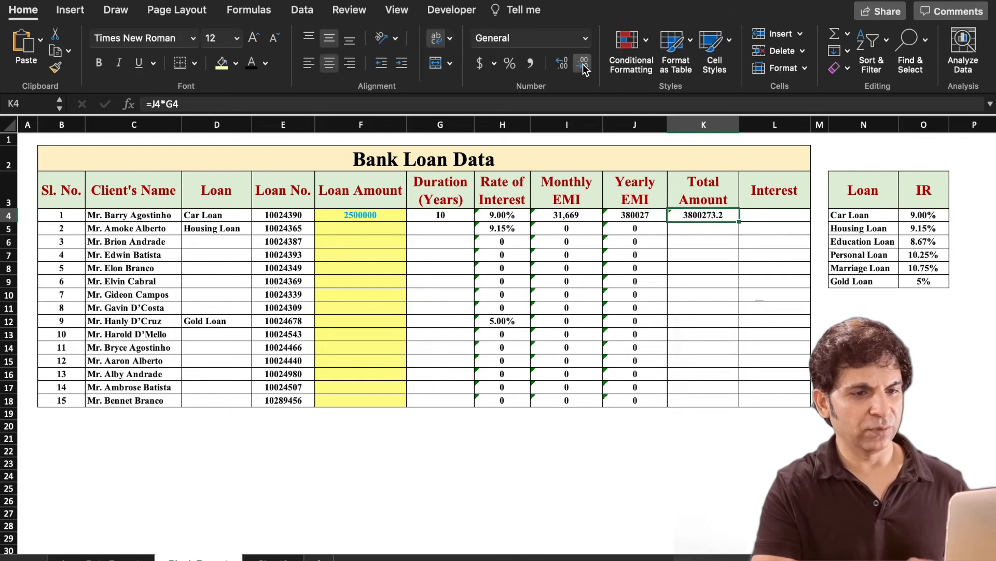
{"action": "left_click", "coordinate": [583, 65]}
{"action": "left_click_drag", "start_coordinate": [739, 221], "coordinate": [738, 407]}
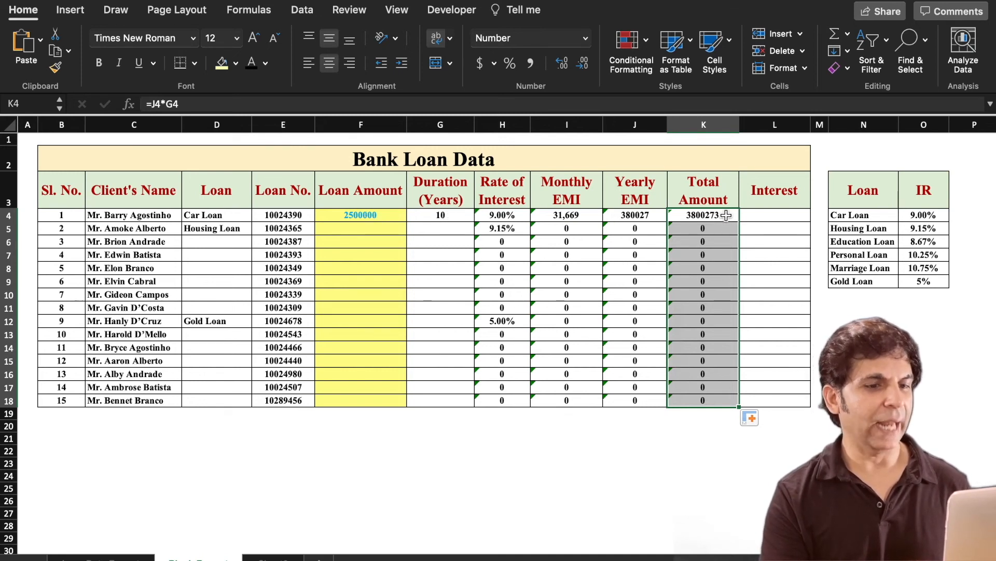
Choose 5 years as the loan duration in G4.
{"action": "left_click", "coordinate": [452, 215]}
{"action": "left_click", "coordinate": [482, 216]}
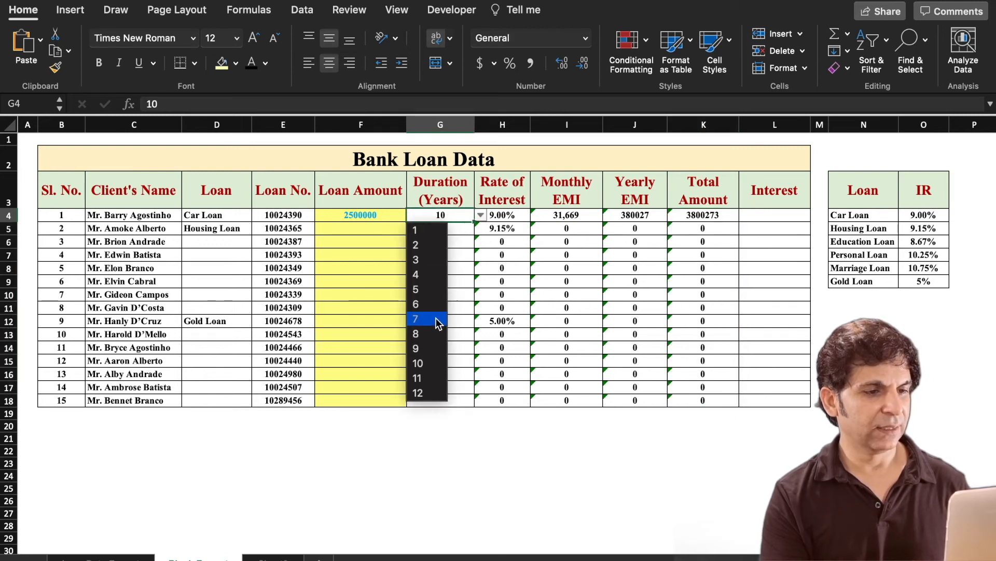
{"action": "left_click", "coordinate": [432, 291]}
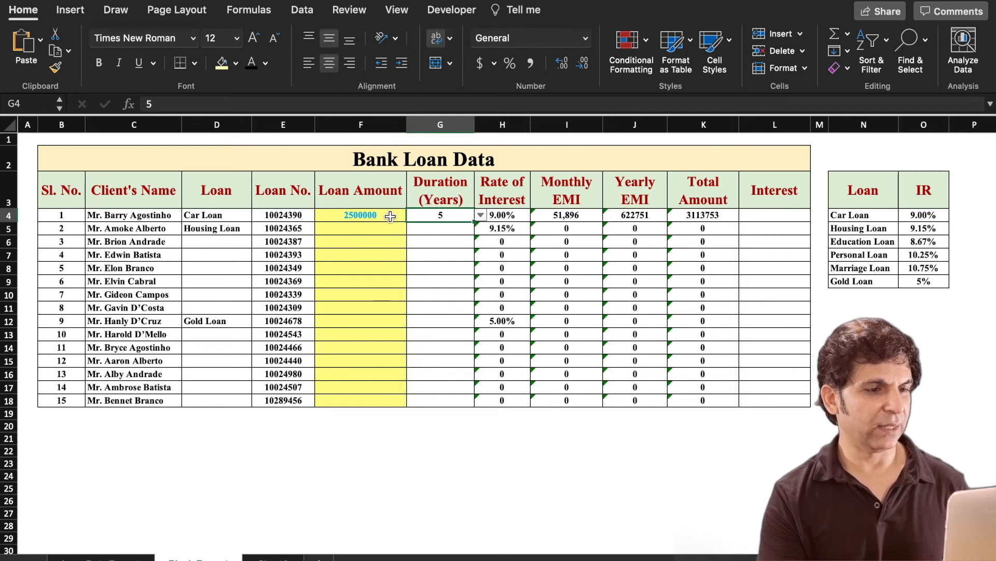
Choose 20 years as the loan duration in G4.
{"action": "left_click", "coordinate": [480, 215]}
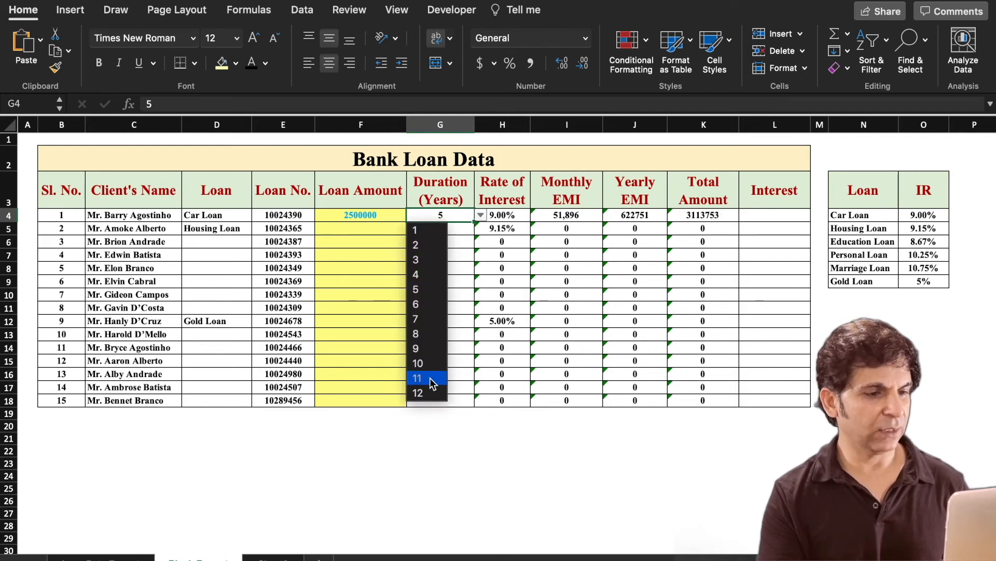
{"action": "scroll", "coordinate": [430, 377], "scroll_direction": "down", "scroll_amount": 4}
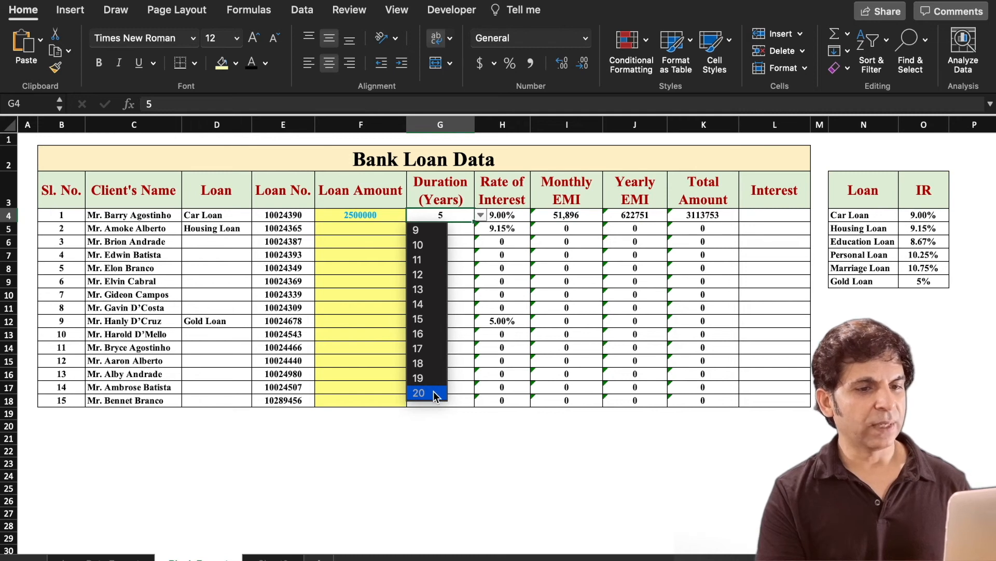
{"action": "left_click", "coordinate": [434, 392]}
{"action": "left_click", "coordinate": [709, 215]}
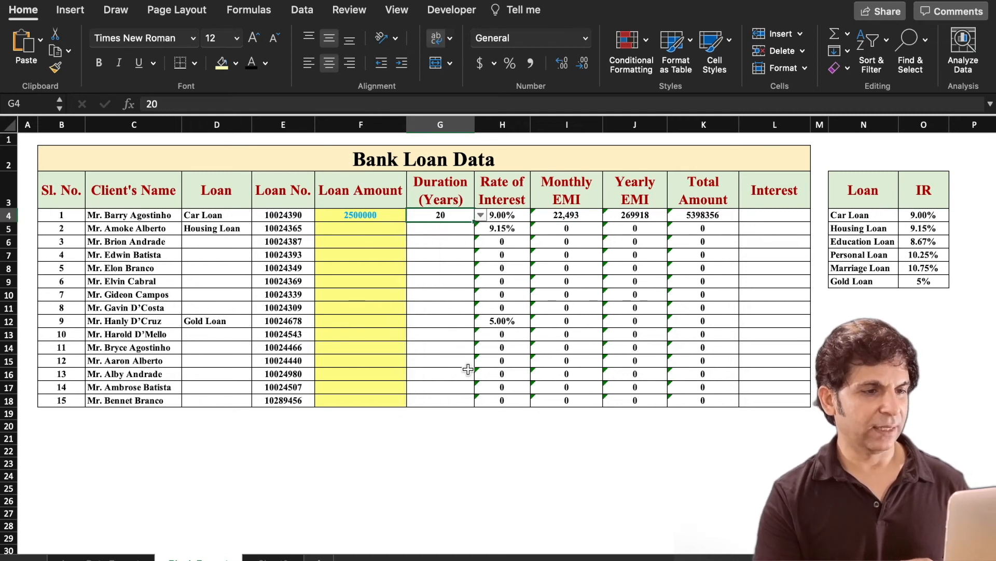
Enter the Interest formula =K4-F4 in L4 and copy it down to L18.
{"action": "left_click", "coordinate": [769, 219]}
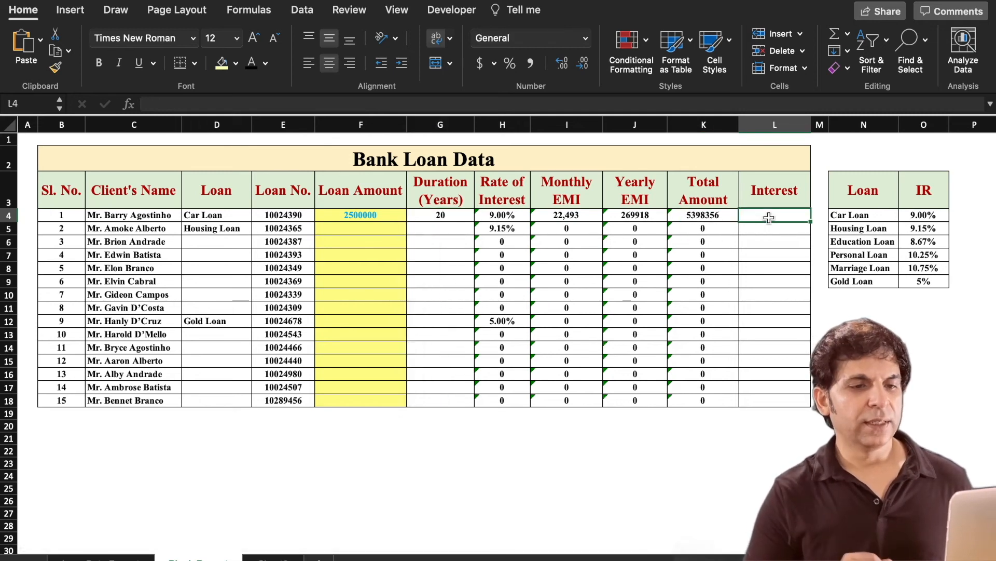
{"action": "type", "text": "="}
{"action": "left_click", "coordinate": [707, 215]}
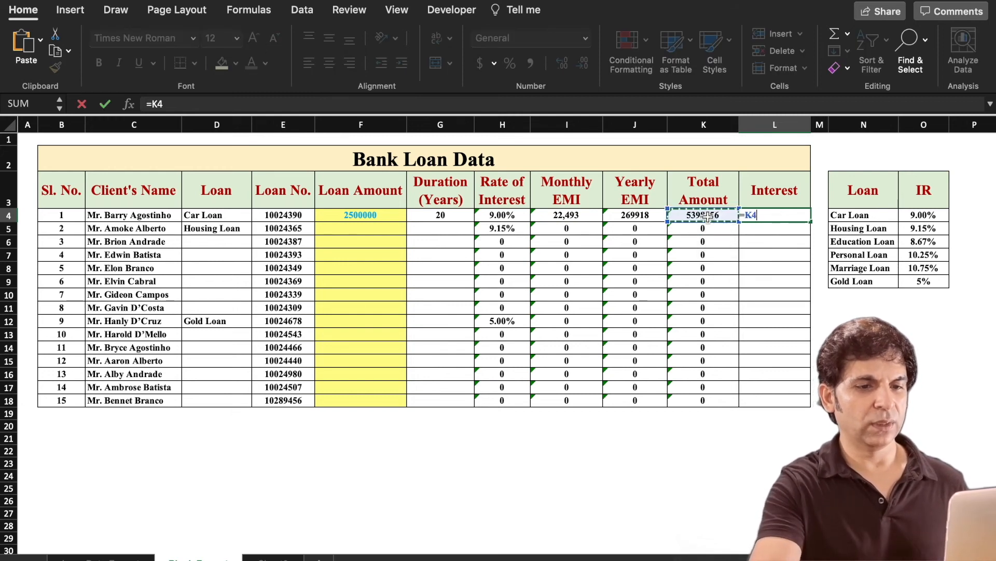
{"action": "type", "text": "-"}
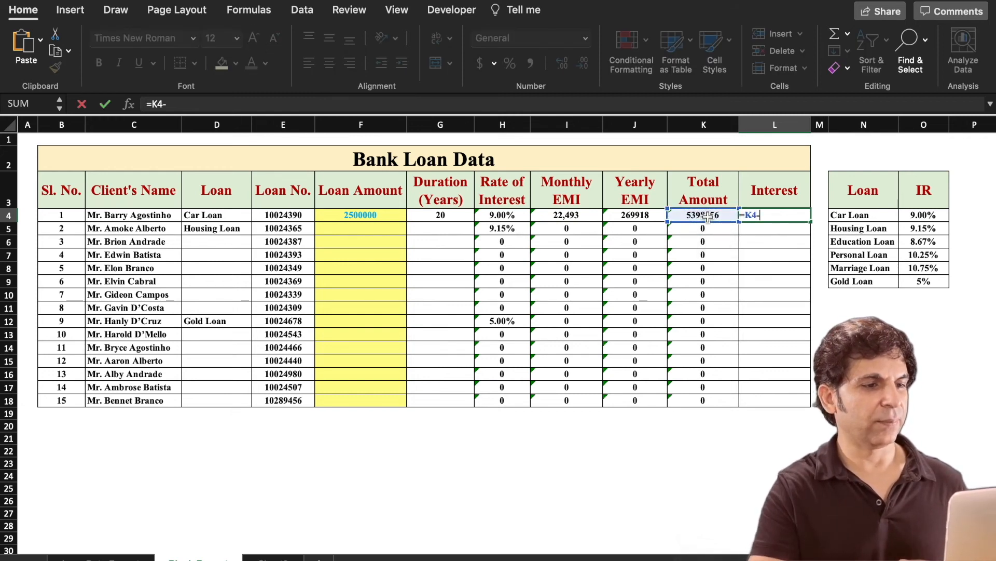
{"action": "left_click", "coordinate": [370, 218]}
{"action": "key", "text": "Return"}
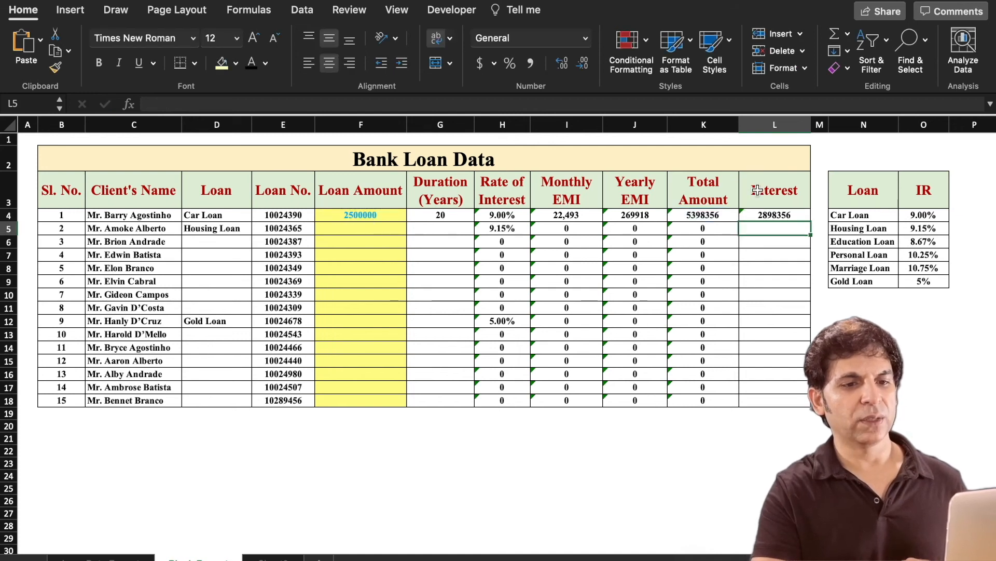
{"action": "left_click", "coordinate": [804, 216]}
{"action": "left_click_drag", "start_coordinate": [812, 223], "coordinate": [813, 410]}
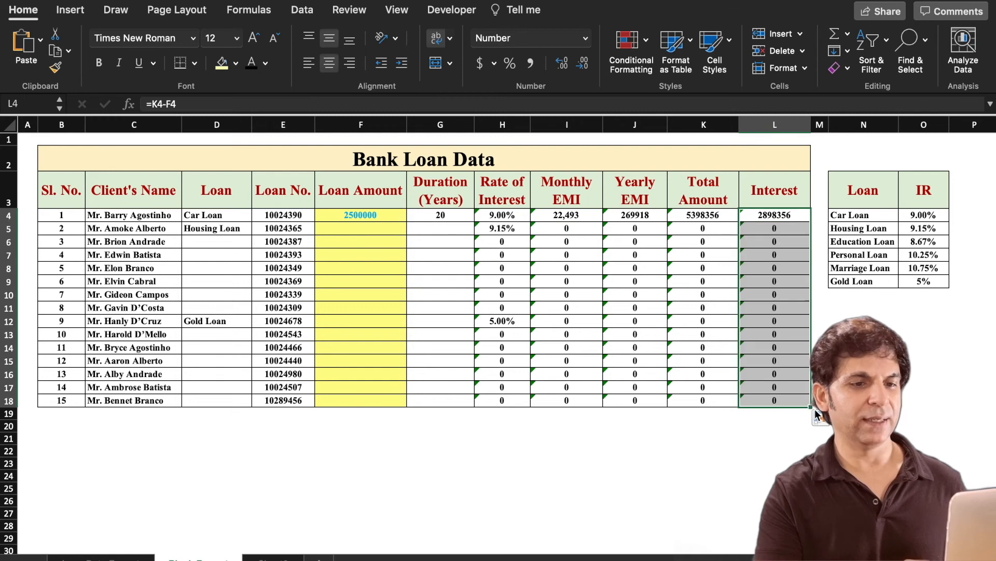
{"action": "left_click", "coordinate": [864, 387]}
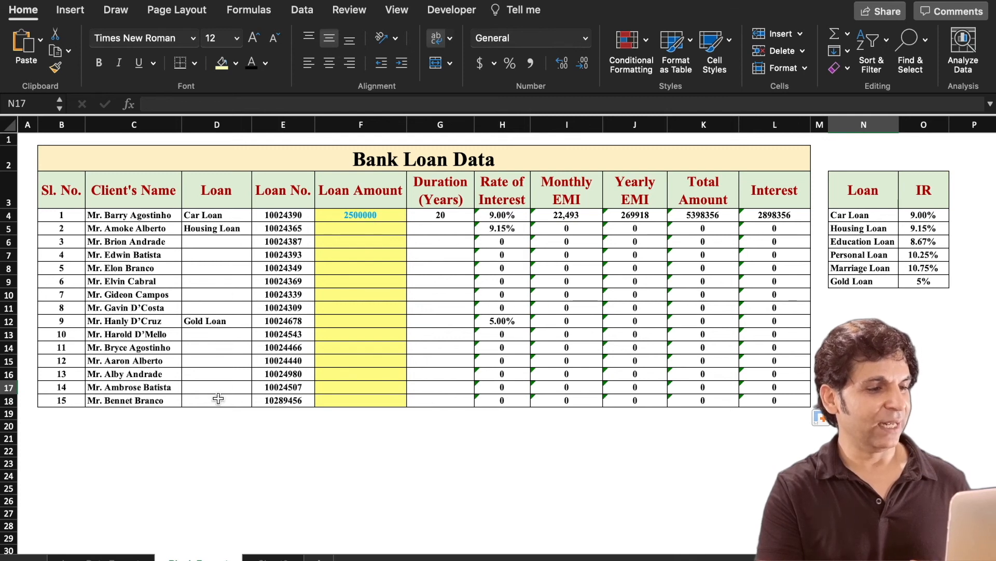
Choose Gold Loan as the loan type in D6 and Housing Loan in D8.
{"action": "left_click", "coordinate": [232, 242]}
{"action": "left_click", "coordinate": [257, 242]}
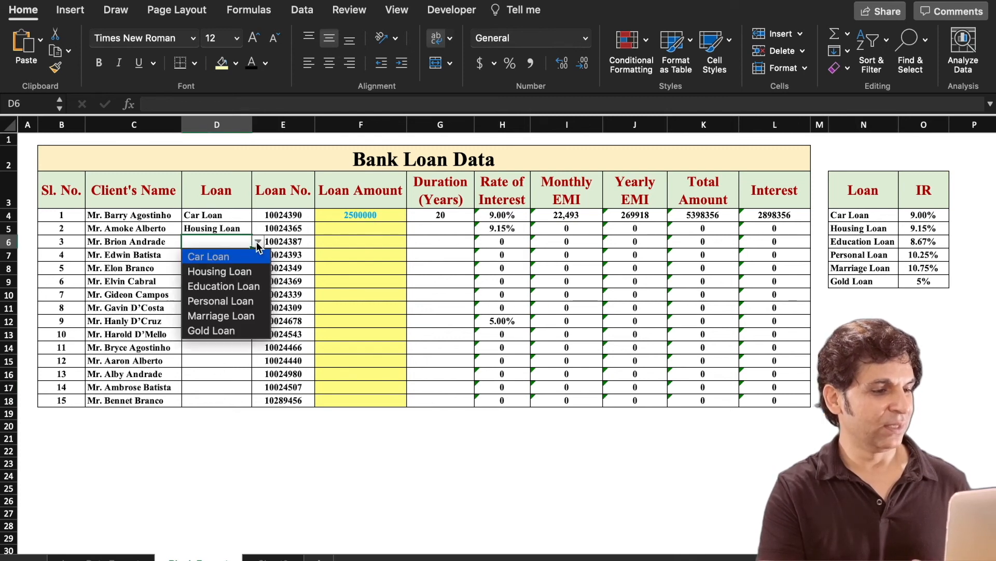
{"action": "left_click", "coordinate": [235, 331]}
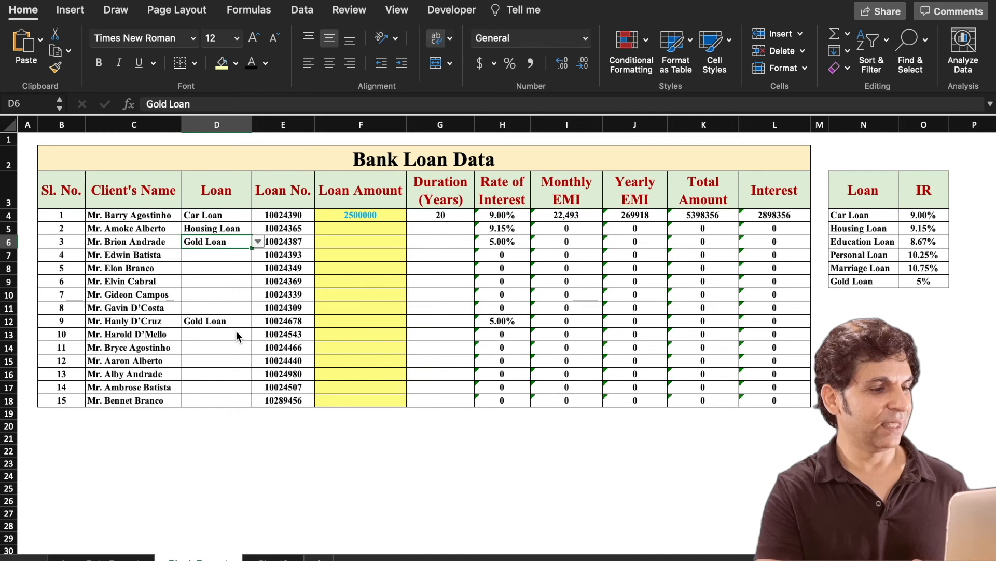
{"action": "left_click", "coordinate": [232, 271]}
{"action": "left_click", "coordinate": [259, 268]}
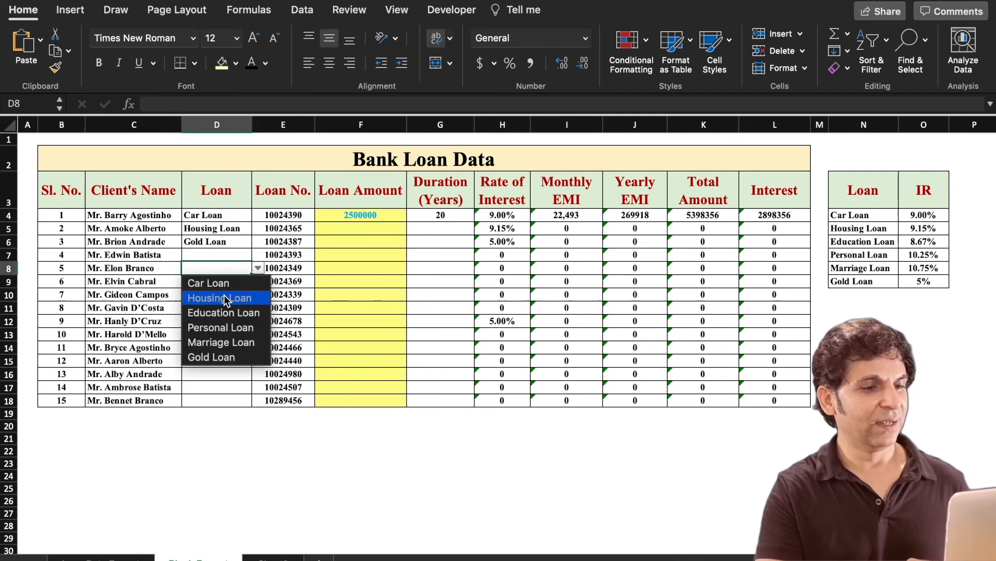
{"action": "left_click", "coordinate": [223, 295]}
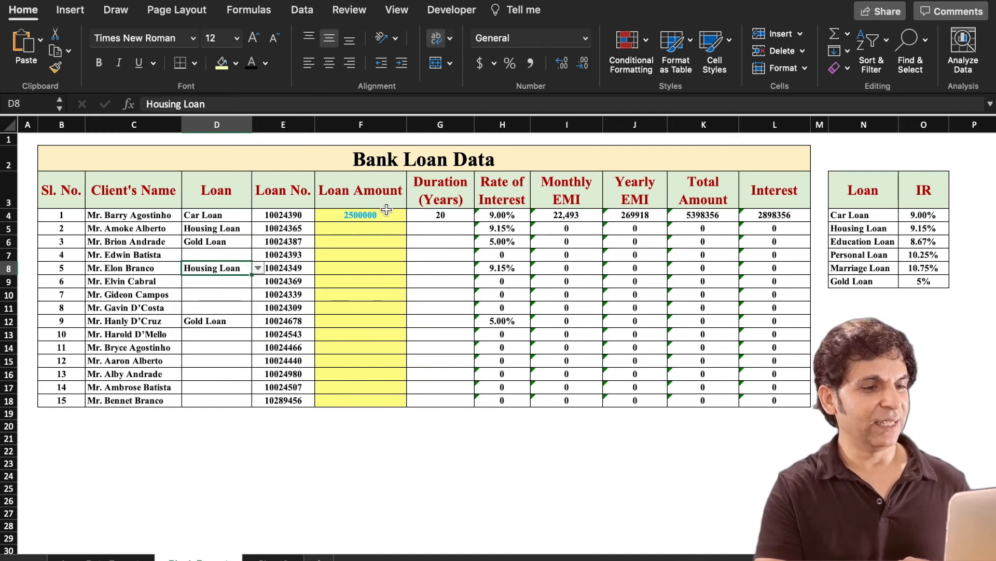
Choose 10 years as the loan duration in G8.
{"action": "left_click", "coordinate": [455, 271]}
{"action": "left_click", "coordinate": [481, 269]}
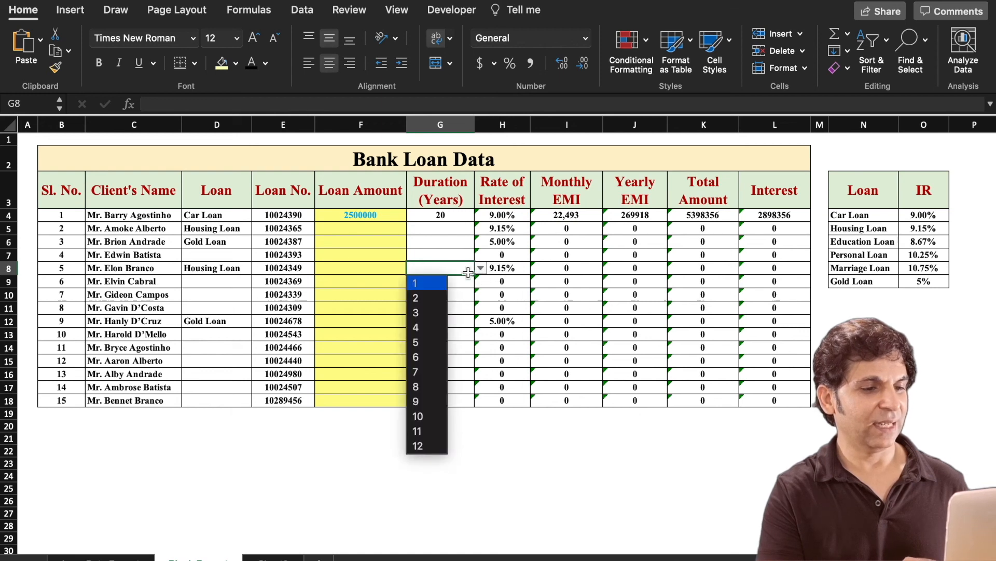
{"action": "left_click", "coordinate": [419, 418]}
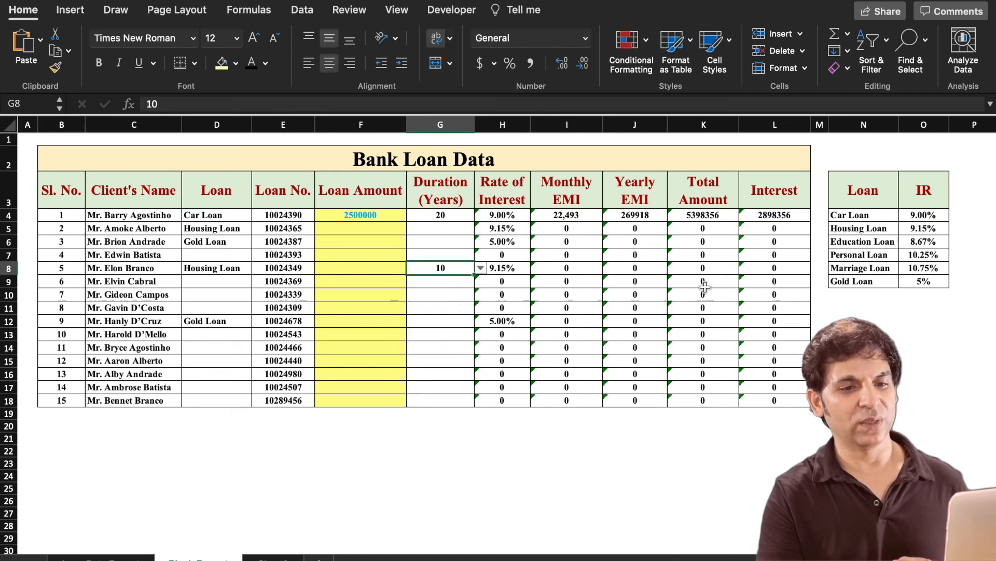
Set the Personal Loan interest rate in O7 of the rate table to 12%.
{"action": "left_click", "coordinate": [901, 379]}
{"action": "left_click", "coordinate": [896, 372]}
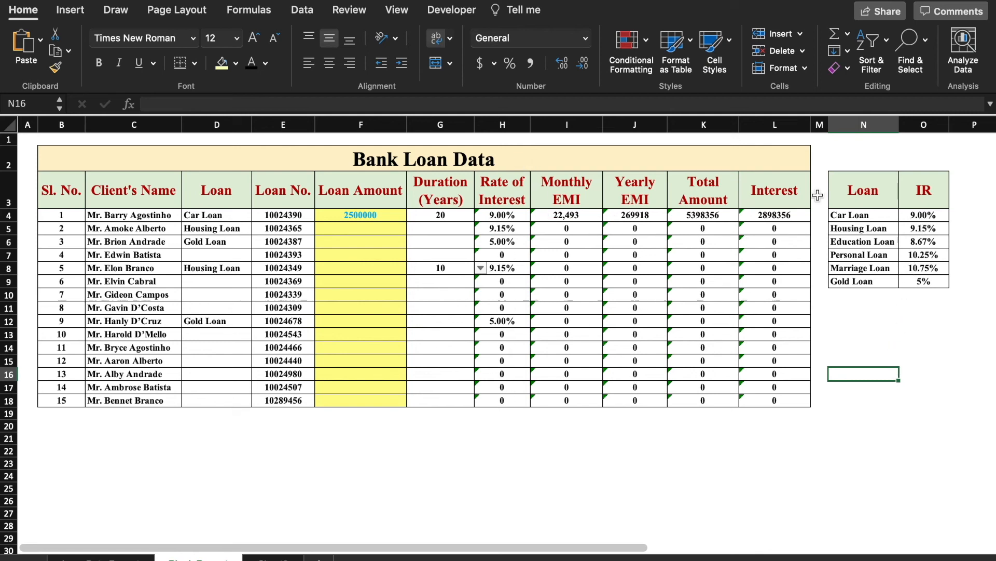
{"action": "left_click", "coordinate": [925, 214]}
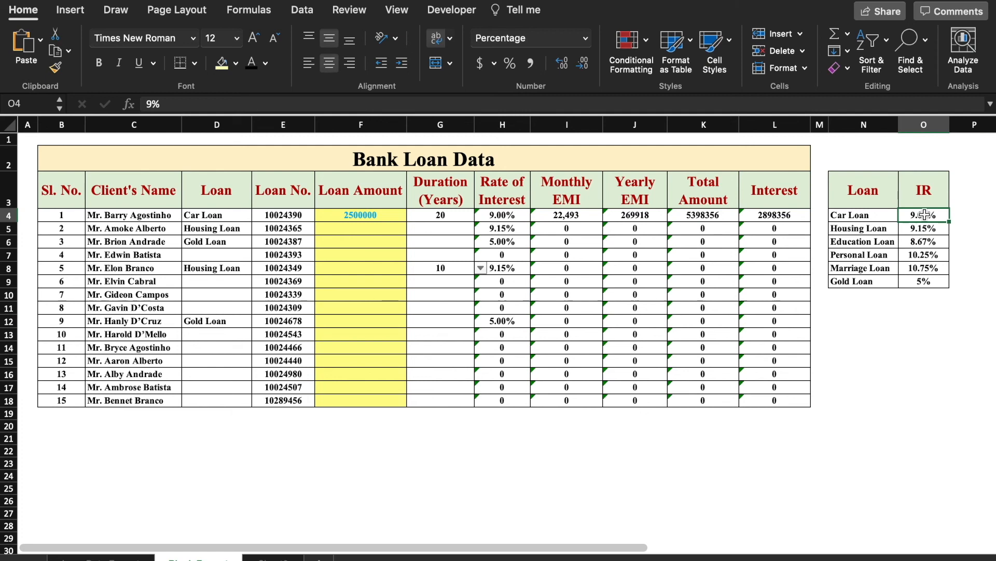
{"action": "left_click", "coordinate": [924, 255]}
{"action": "type", "text": "1"}
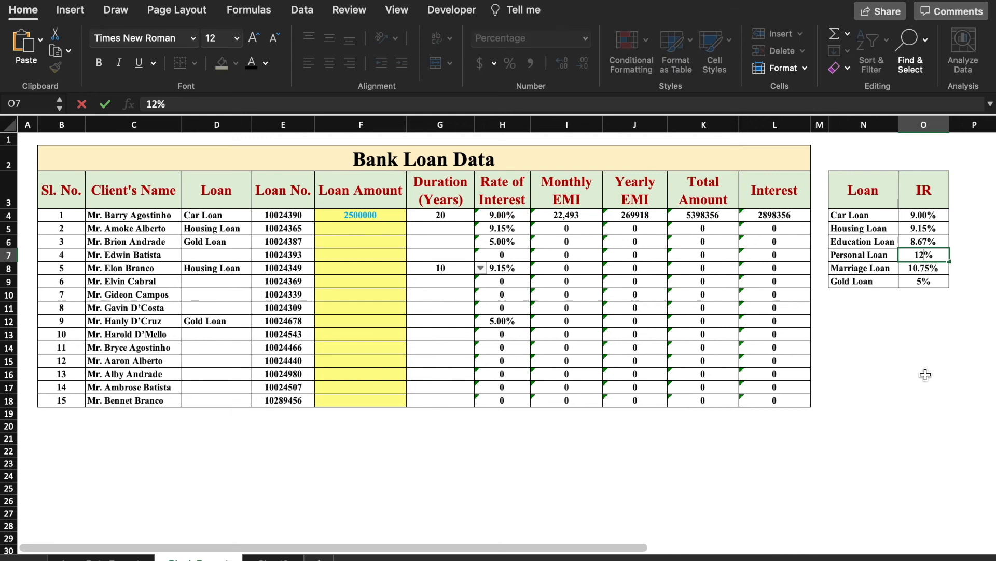
{"action": "type", "text": "2"}
{"action": "key", "text": "Return"}
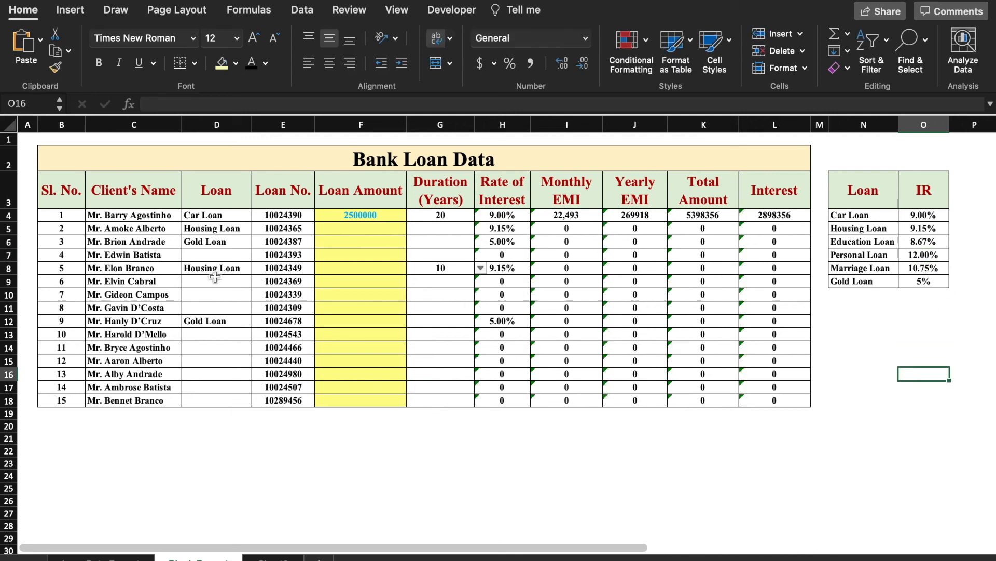
Choose Personal Loan as the loan type in D9.
{"action": "left_click", "coordinate": [218, 279]}
{"action": "left_click", "coordinate": [258, 280]}
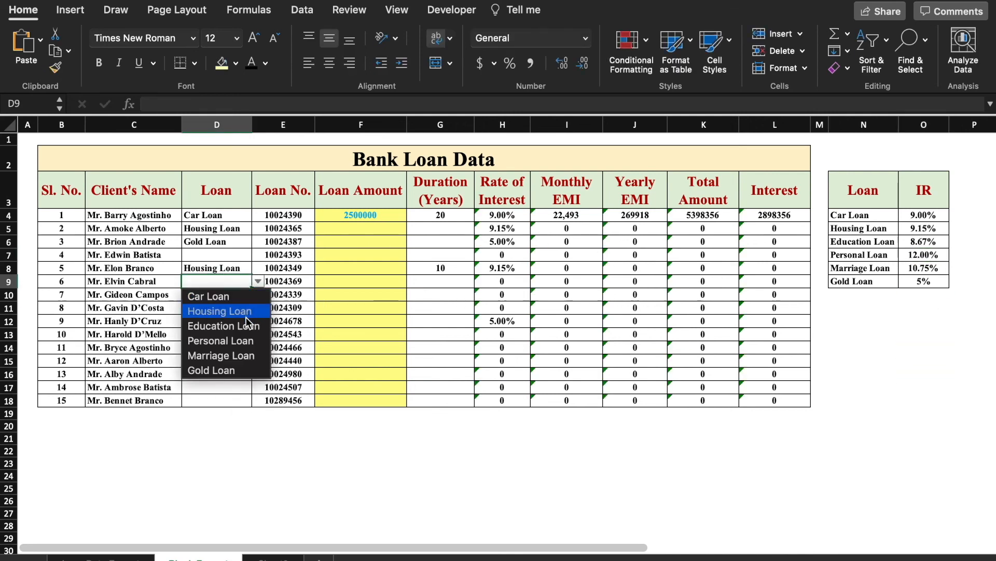
{"action": "left_click", "coordinate": [250, 342]}
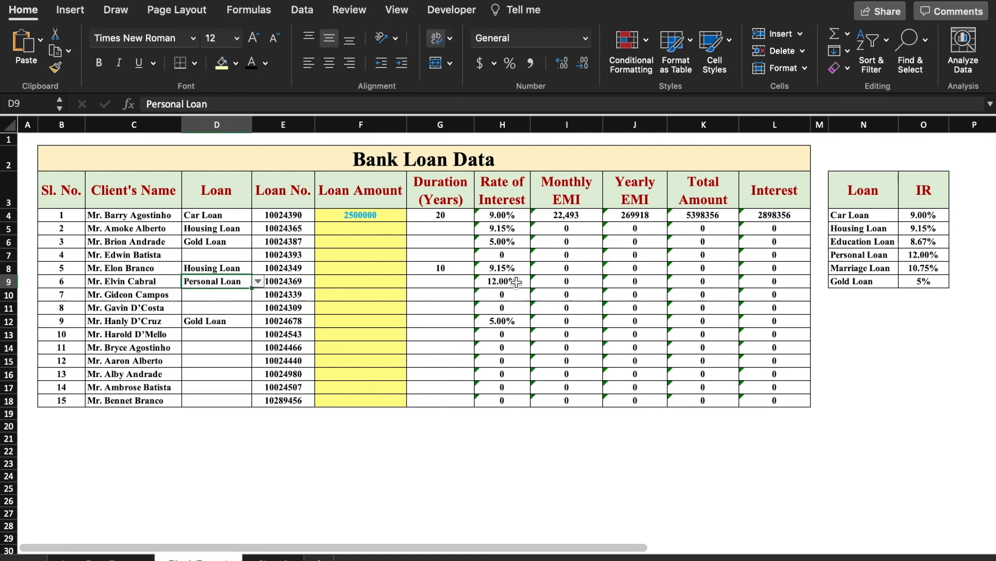
Set the Personal Loan interest rate in O7 to 15% and check the linked rate formula in H9.
{"action": "left_click", "coordinate": [913, 255]}
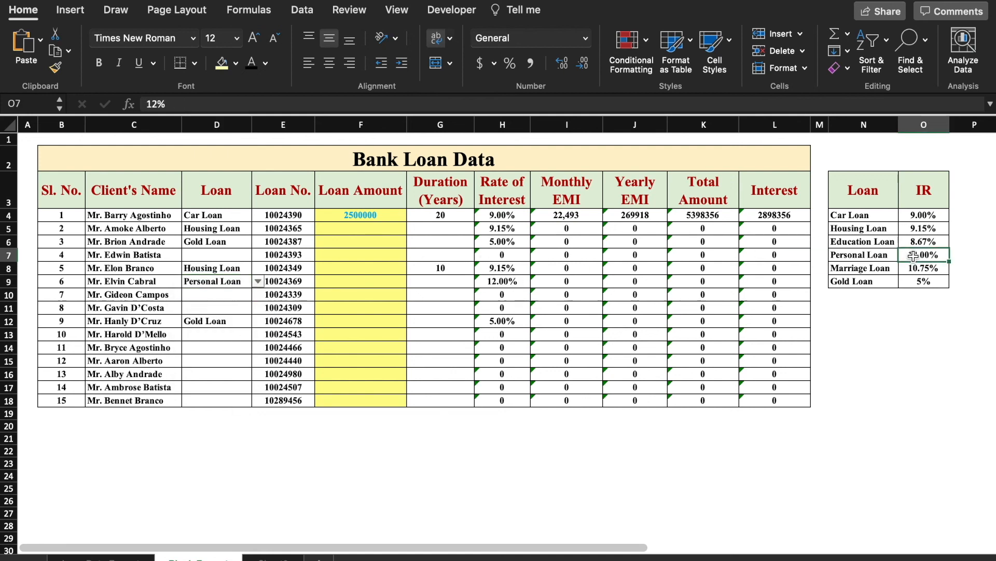
{"action": "type", "text": "15"}
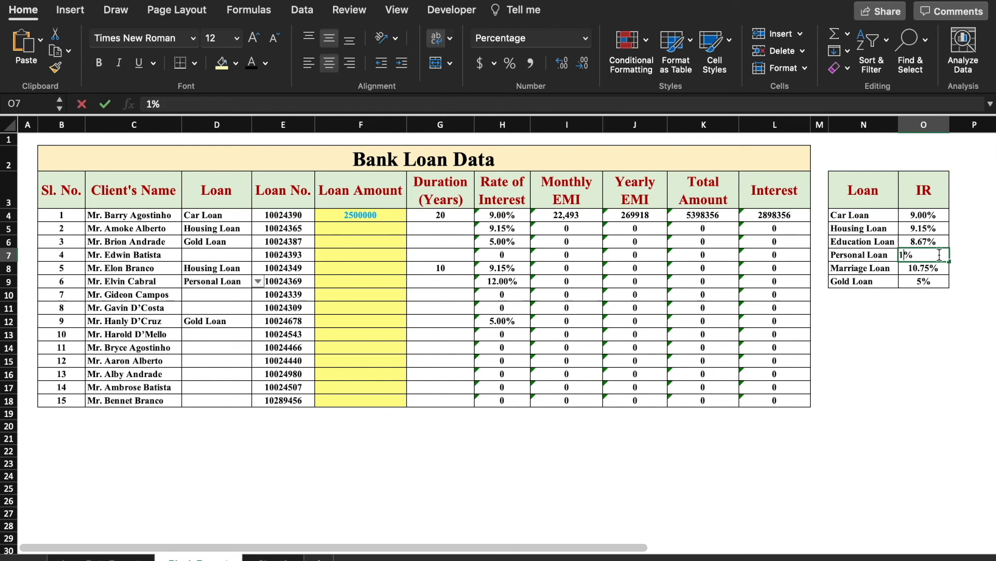
{"action": "left_click", "coordinate": [932, 360]}
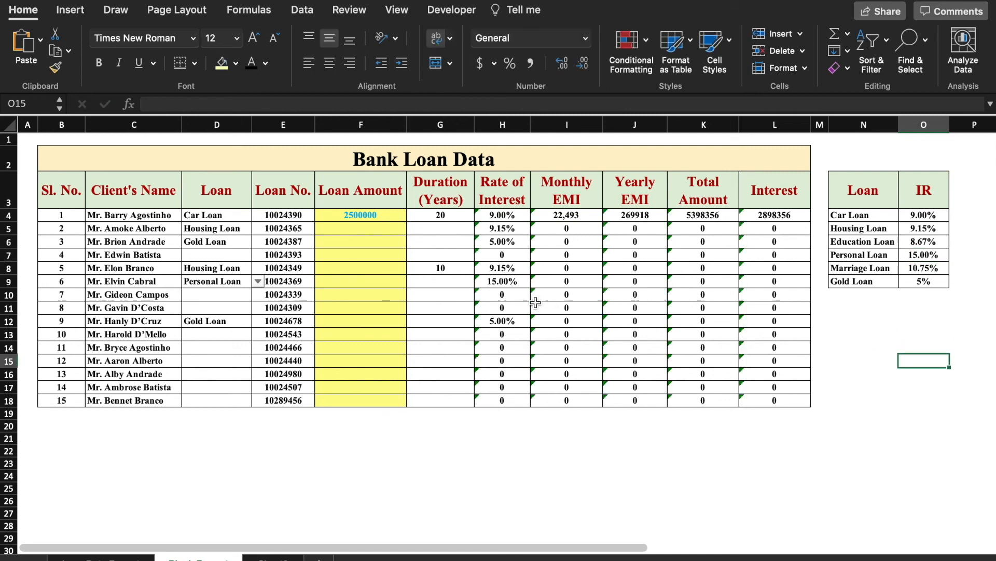
{"action": "left_click", "coordinate": [517, 283]}
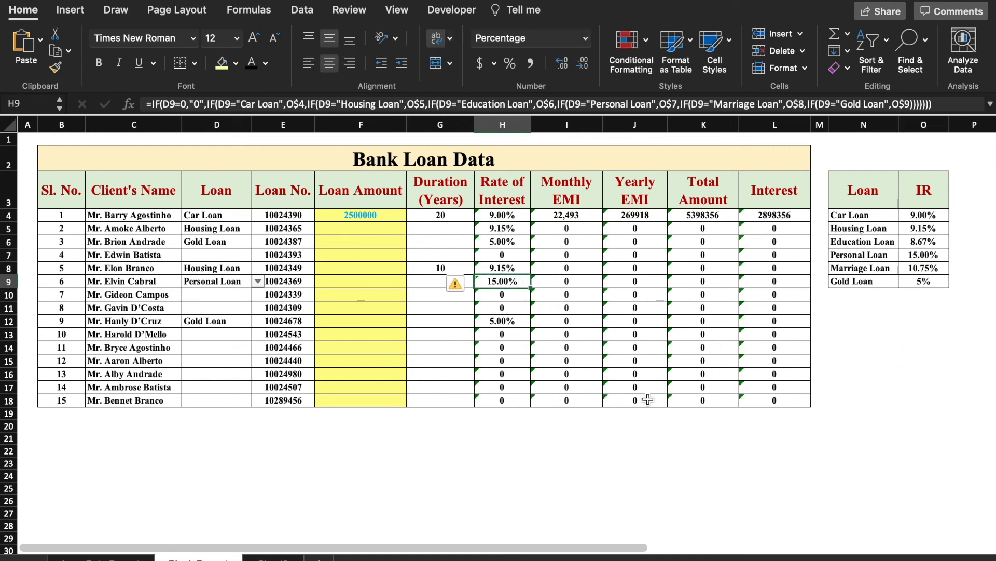
{"action": "left_click", "coordinate": [678, 442]}
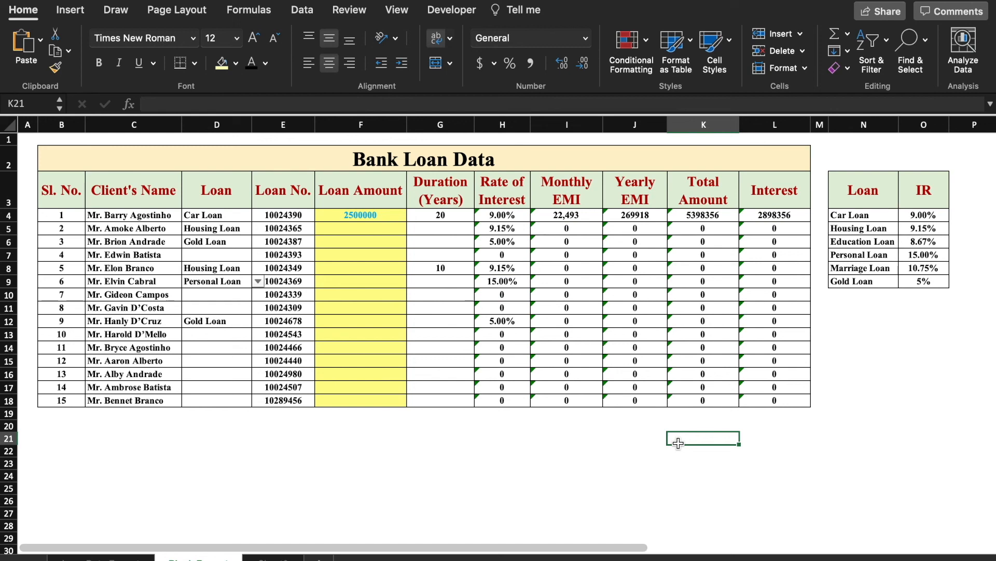